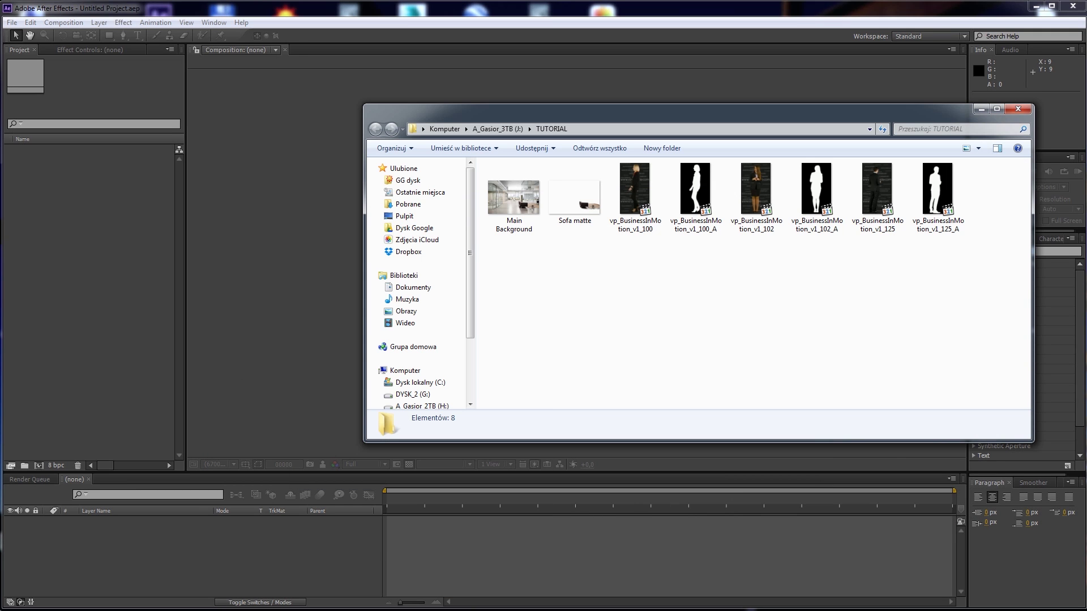
Import the eight files from the TUTORIAL folder and create a composition from Main Background.jpg.
drag(959, 314, 83, 206)
click(106, 266)
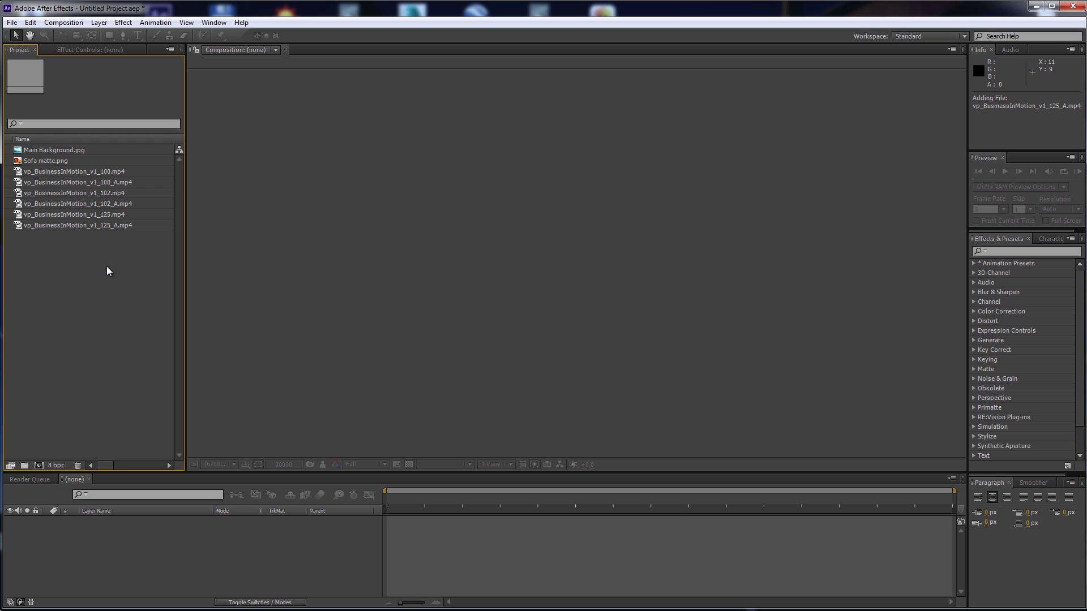
click(50, 150)
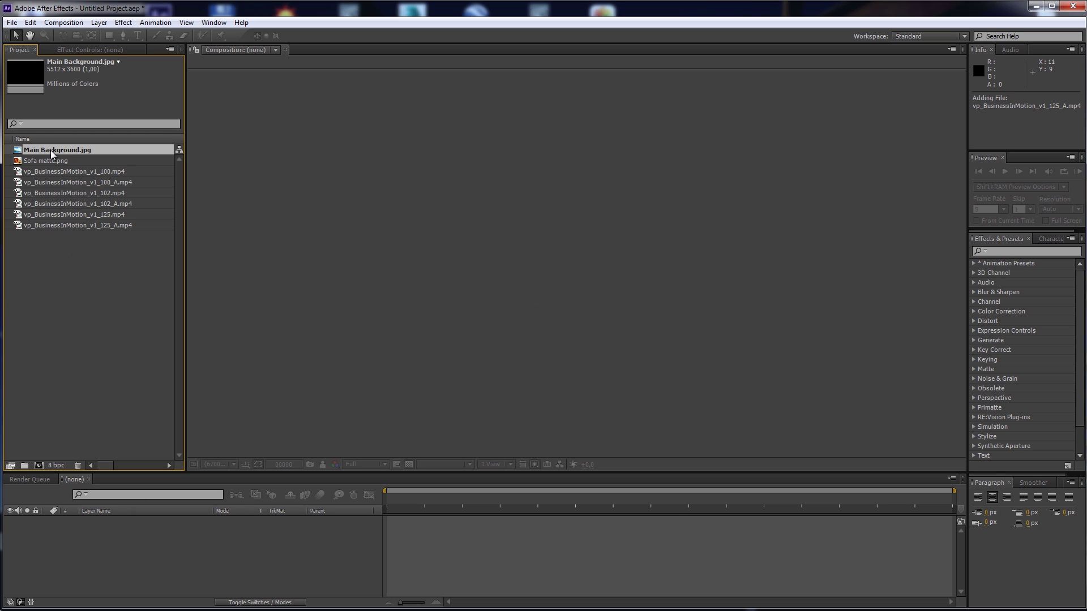
drag(51, 149, 40, 467)
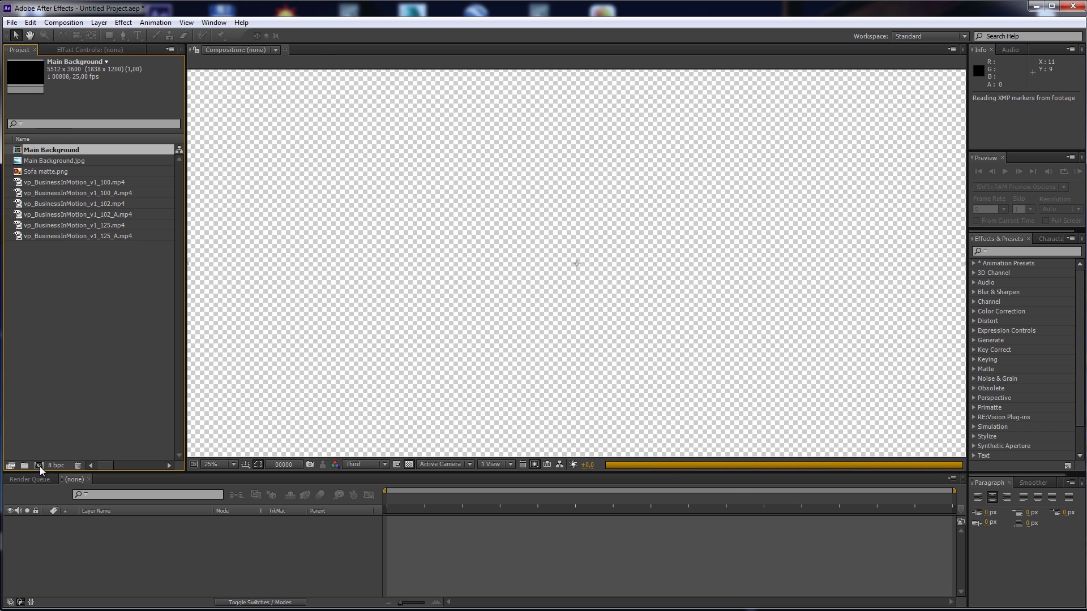
click(215, 464)
click(280, 260)
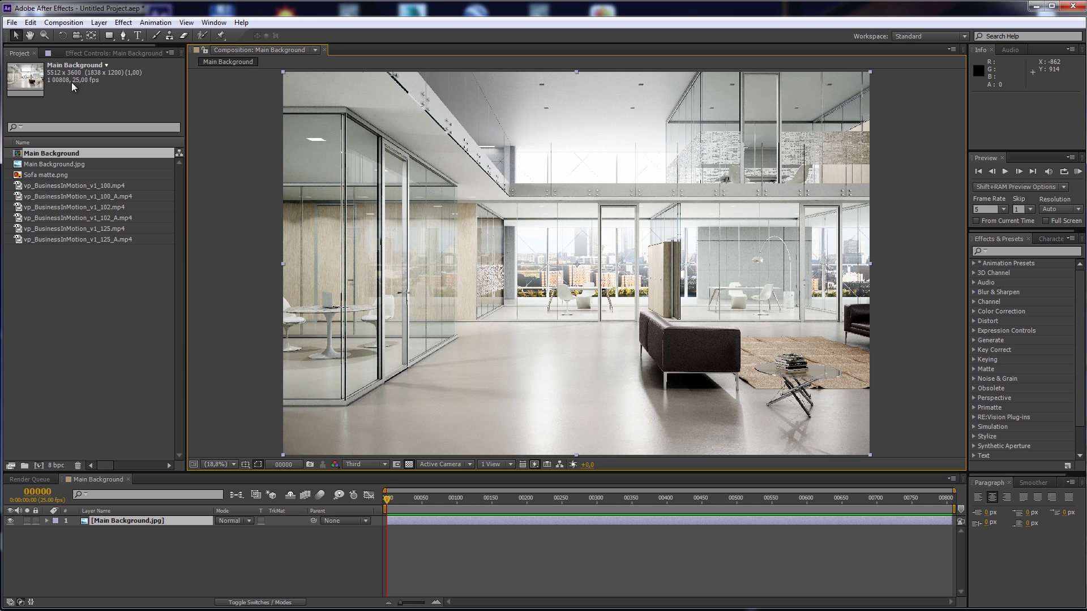
Check the size, frame rate and duration in the Main Background composition settings.
right_click(59, 154)
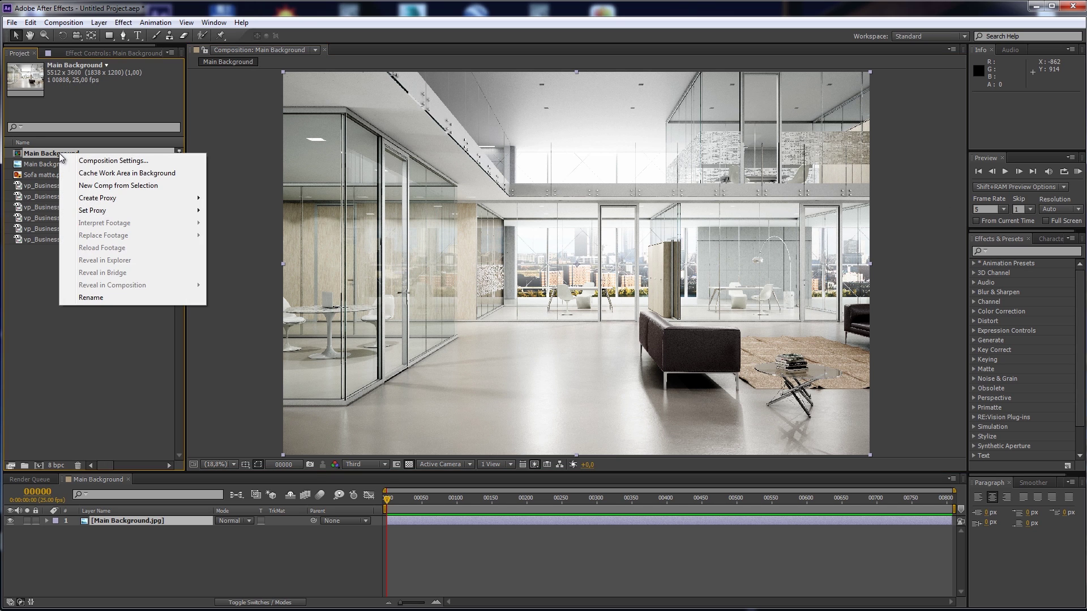
click(96, 161)
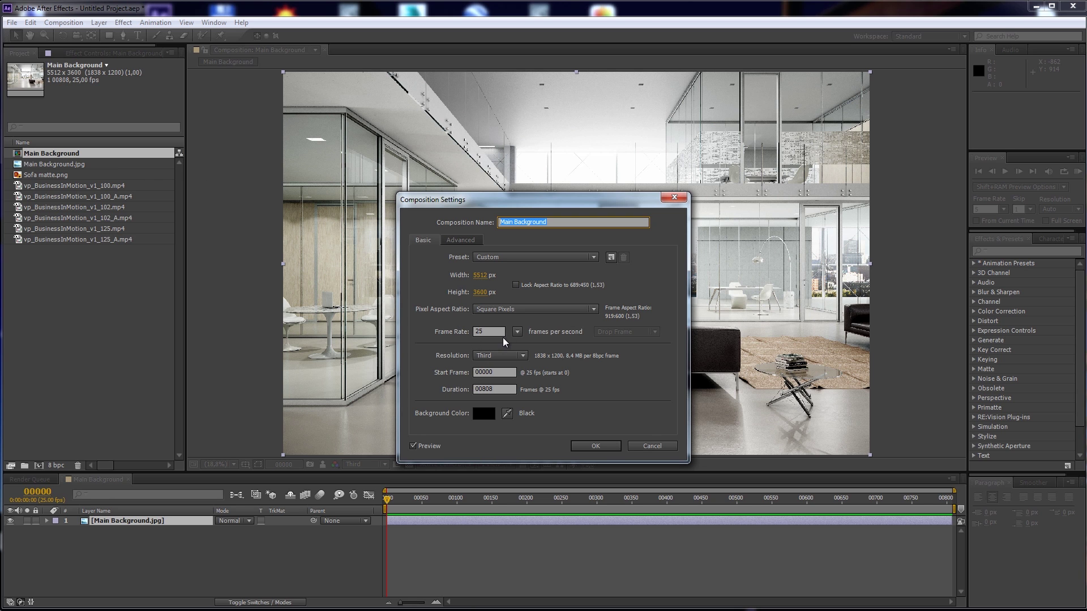
click(594, 444)
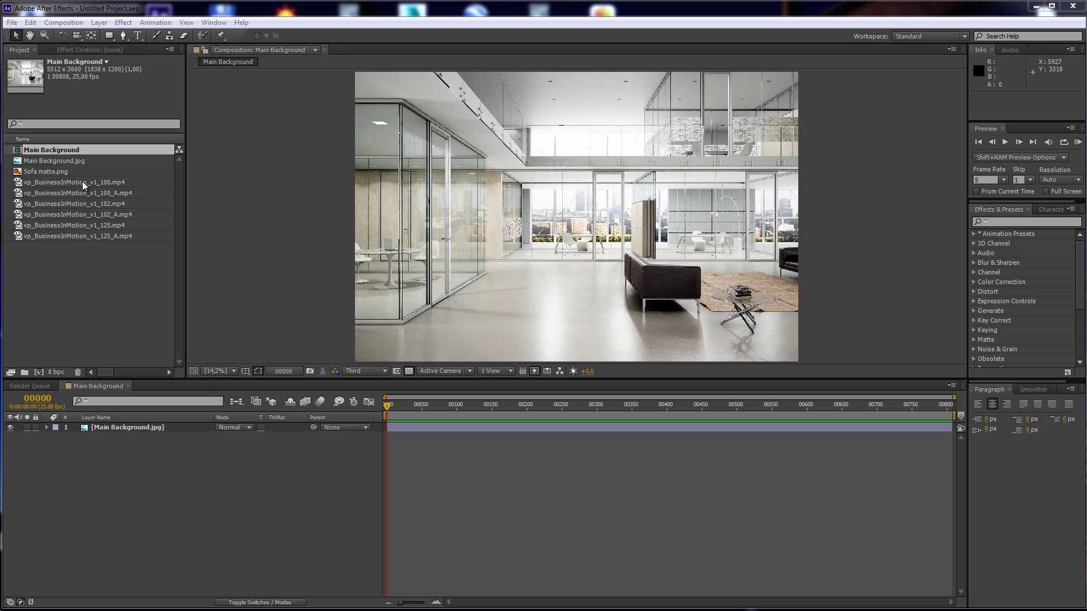
Build a composition from vp_BusinessInMotion_v1_100.mp4 with vp_BusinessInMotion_v1_100_A.mp4 as its luma matte, and add it above the background image in Main Background.
drag(83, 181, 39, 372)
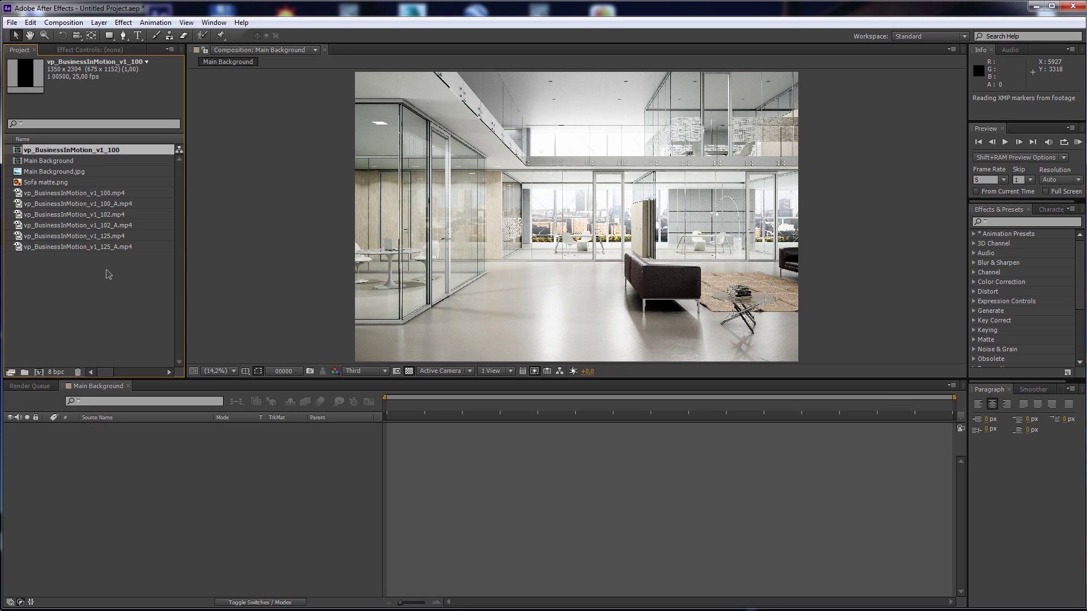
drag(110, 206, 131, 425)
click(293, 437)
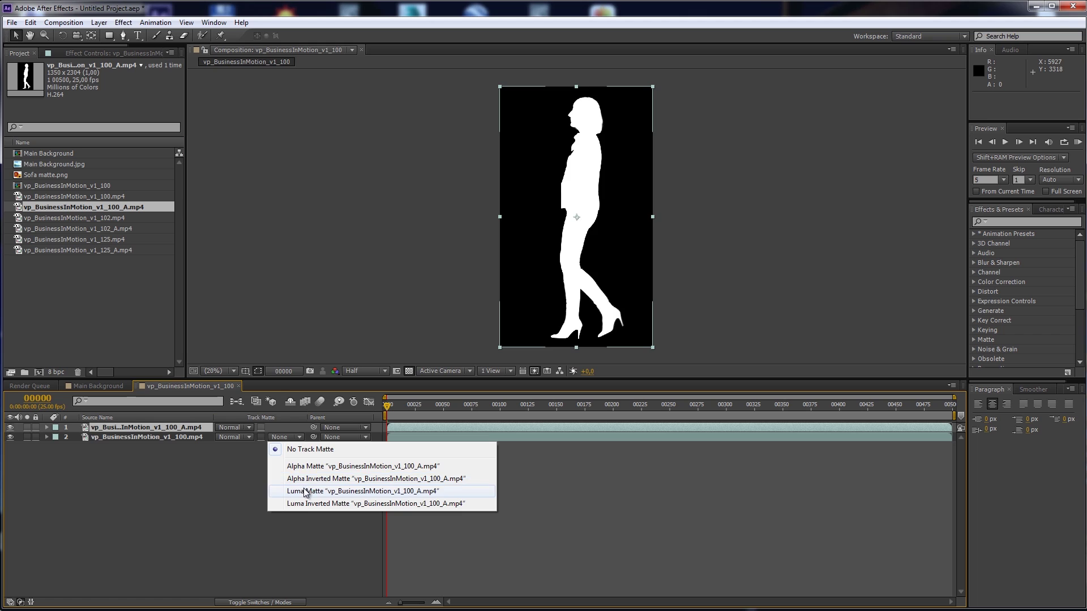
click(305, 492)
click(264, 603)
click(264, 603)
click(264, 603)
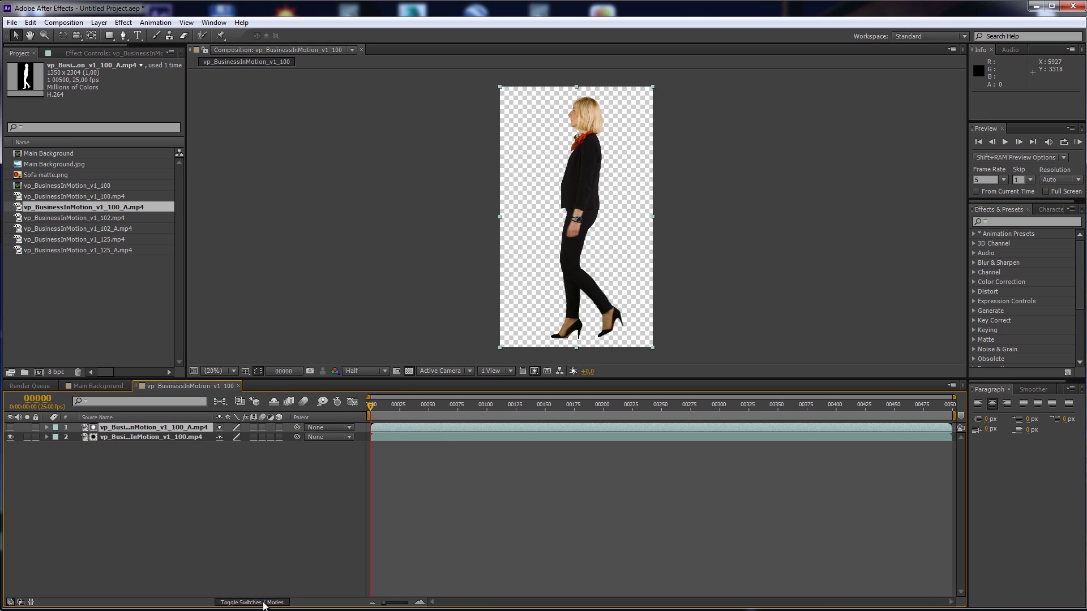
click(264, 603)
click(238, 386)
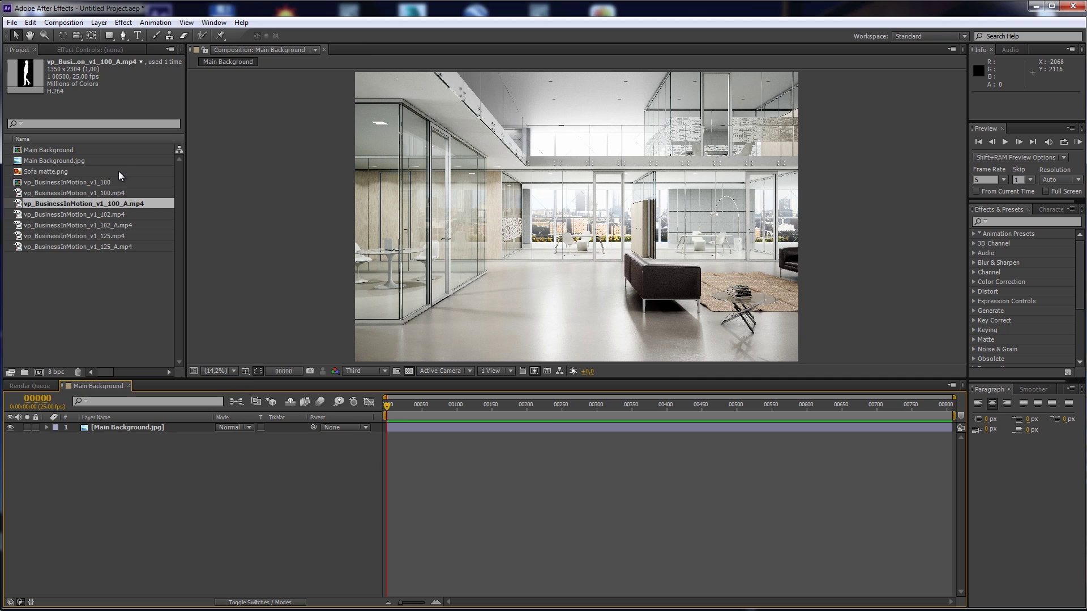
drag(103, 182, 121, 426)
Build a composition from vp_BusinessInMotion_v1_102.mp4 with vp_BusinessInMotion_v1_102_A.mp4 as its luma matte, and add it as the top layer of Main Background.
drag(109, 218, 38, 375)
drag(104, 240, 148, 424)
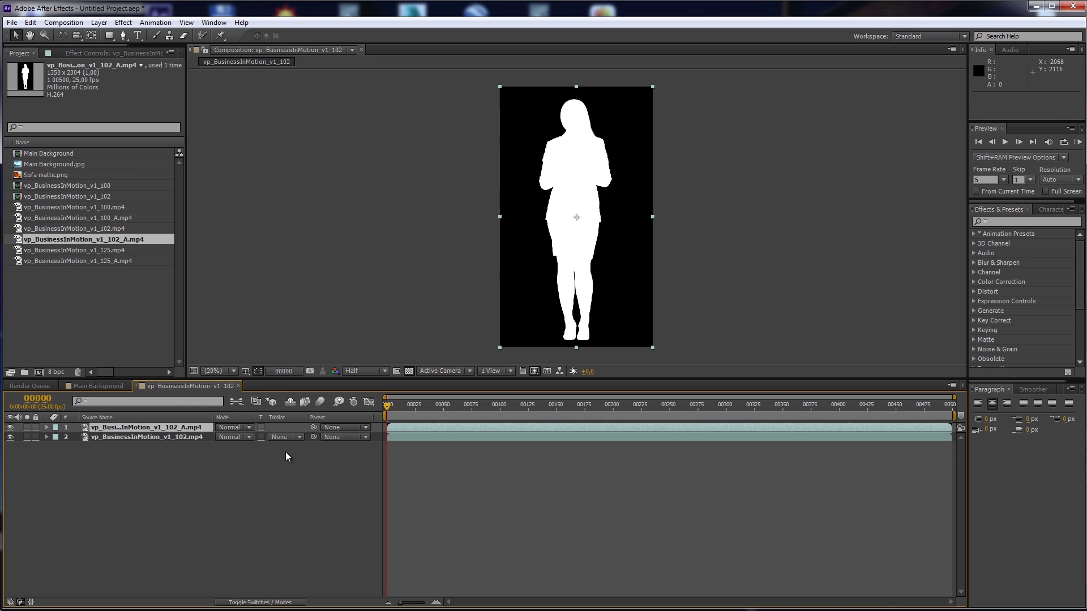
click(283, 437)
click(294, 492)
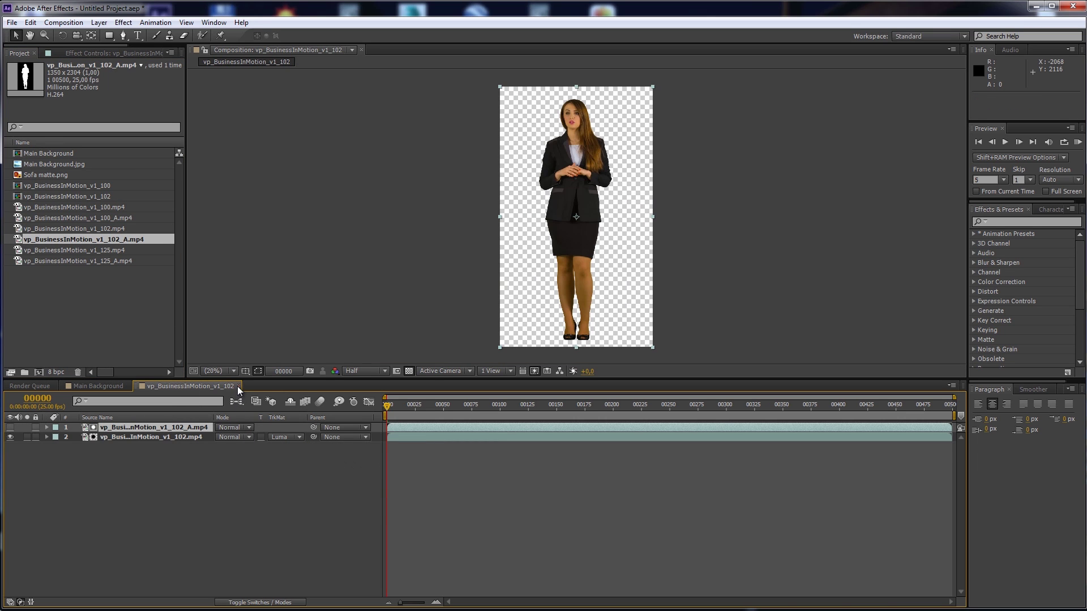
click(238, 386)
drag(108, 196, 125, 423)
Build a composition from vp_BusinessInMotion_v1_125.mp4 with vp_BusinessInMotion_v1_125_A.mp4 as its luma matte, and add it as the top layer of Main Background.
drag(114, 252, 39, 371)
drag(113, 272, 273, 442)
click(280, 437)
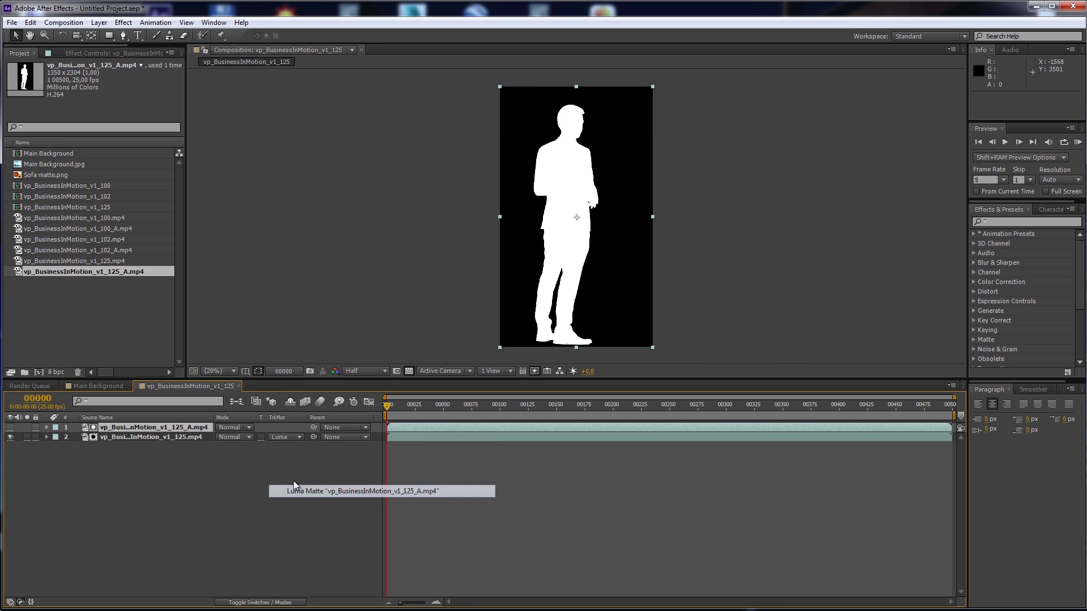
click(294, 488)
click(238, 386)
drag(88, 209, 148, 428)
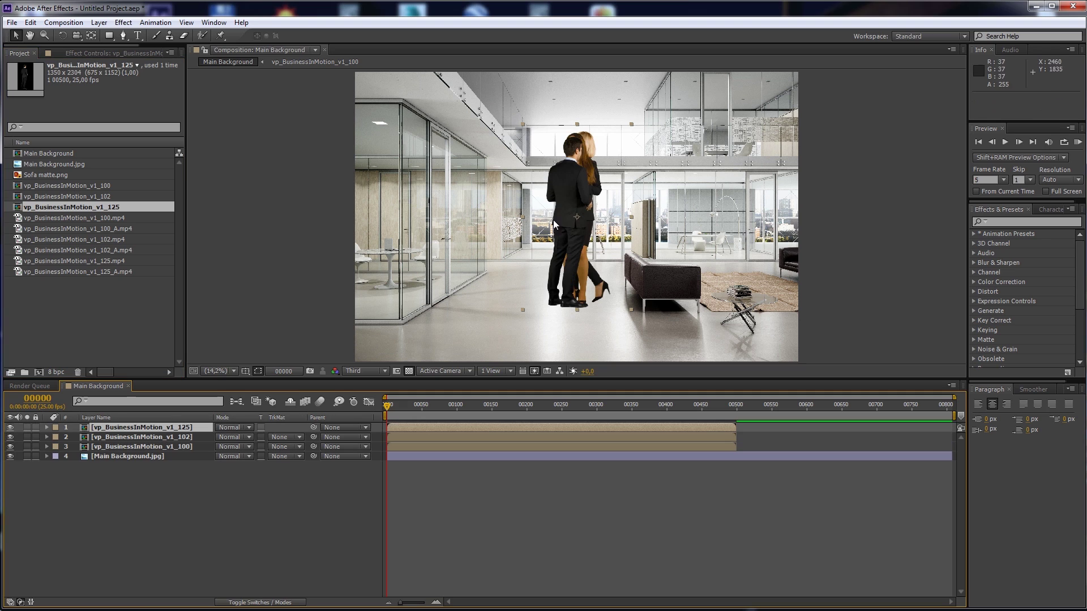
Rename the vp_BusinessInMotion_v1_125 composition as Man_1.
click(59, 209)
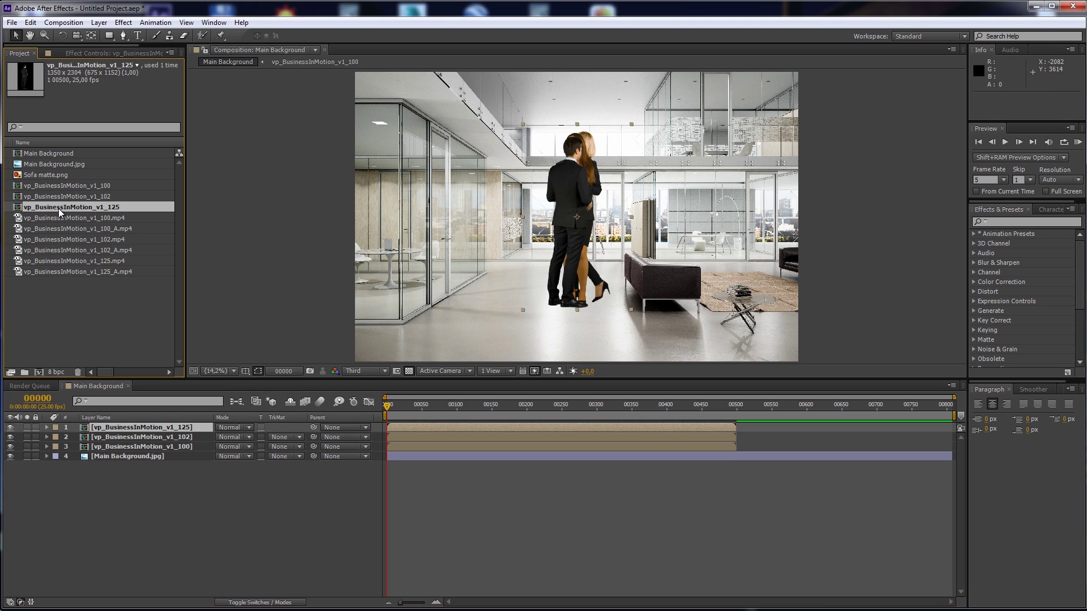
key(Return)
text(Man_1)
key(Return)
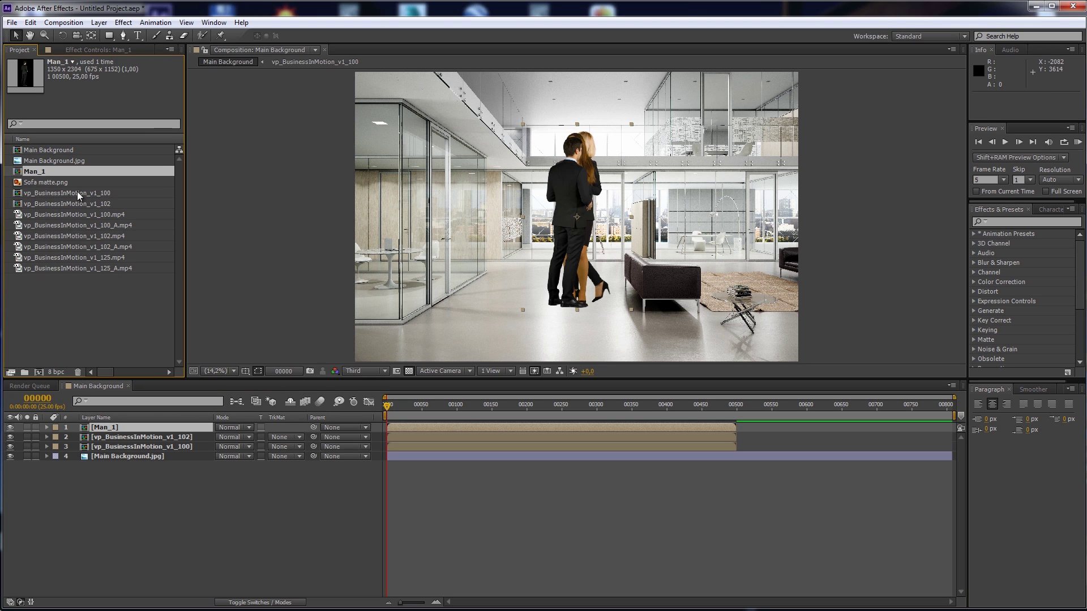
Rename the vp_BusinessInMotion_v1_102 composition as Woman_1 and the vp_BusinessInMotion_v1_100 composition as Woman_2.
click(77, 192)
click(82, 205)
key(Return)
text(Woman_1)
key(Return)
click(102, 194)
key(Return)
text(Woman_2)
key(Return)
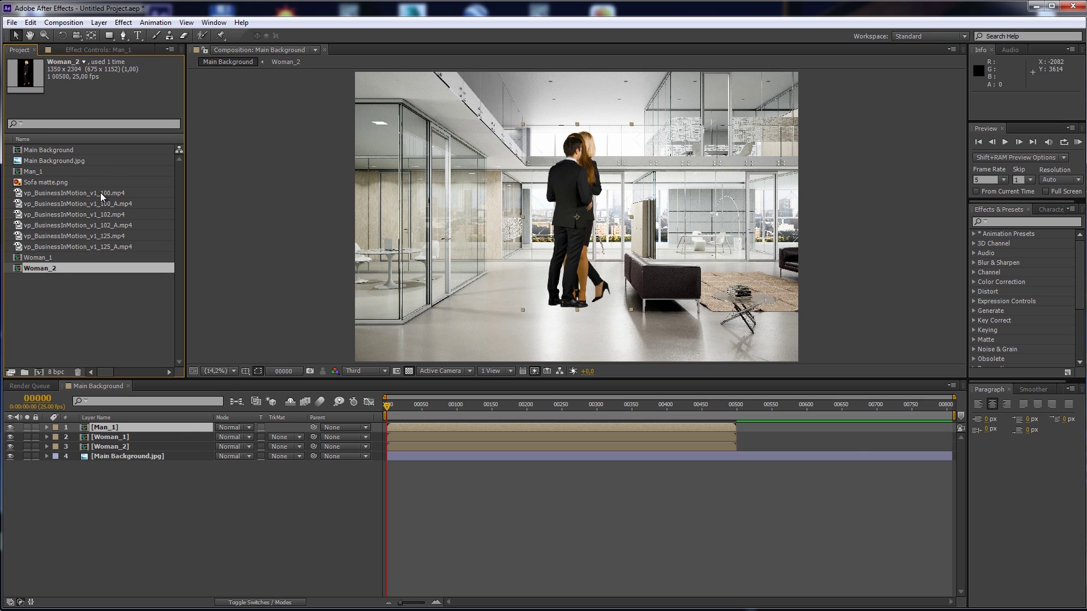
Spread the people apart, with Man_1 by the glass room, Woman_1 at about 2158, 1821 and Woman_2 at about 3846, 1807 over the sofa.
drag(569, 204, 476, 201)
drag(568, 202, 520, 203)
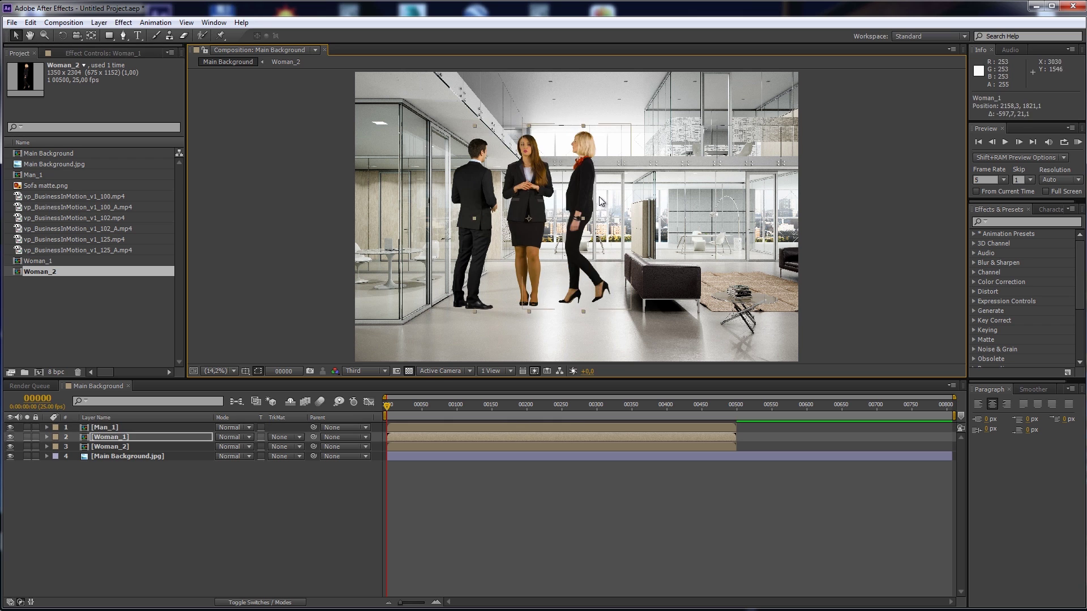
drag(582, 187, 671, 187)
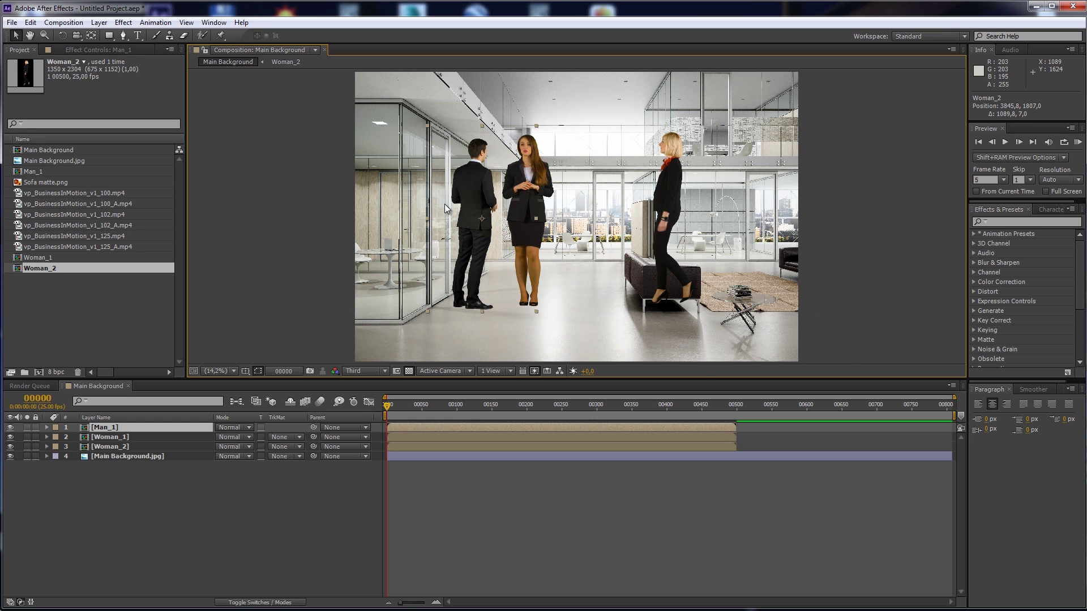
Move the anchor points of Man_1, Woman_1 and Woman_2 down to each person's feet.
scroll(444, 204, up, 1)
drag(403, 229, 535, 338)
click(91, 35)
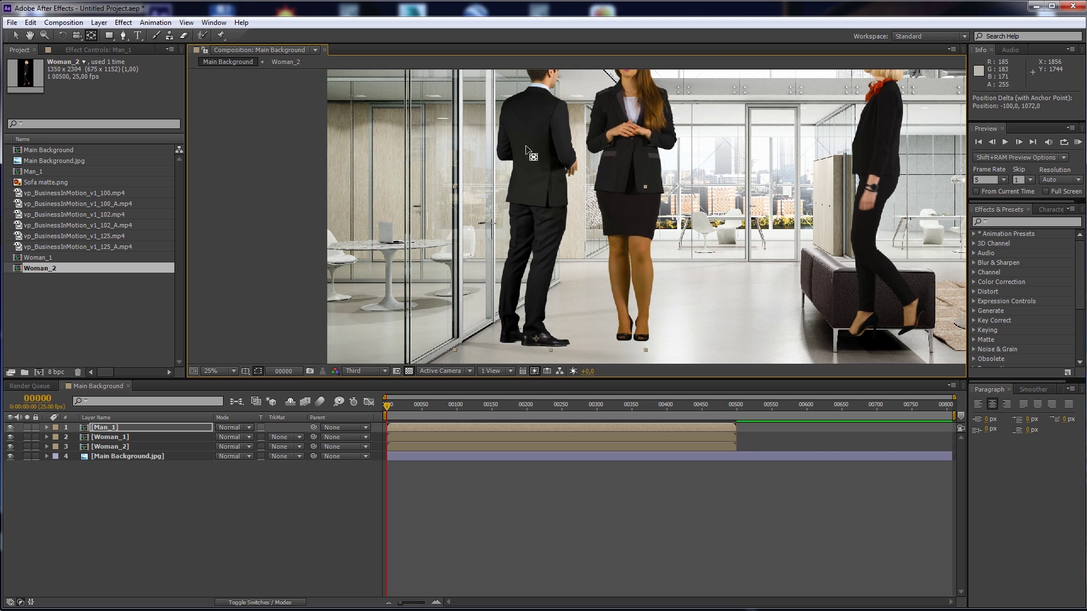
click(689, 198)
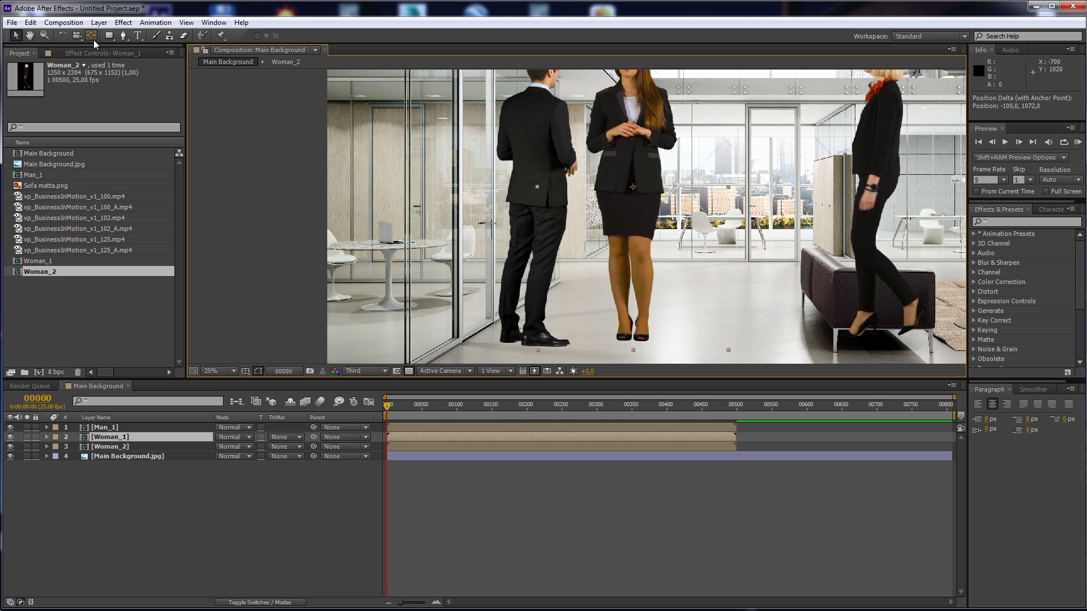
drag(633, 187, 493, 360)
click(745, 171)
click(91, 35)
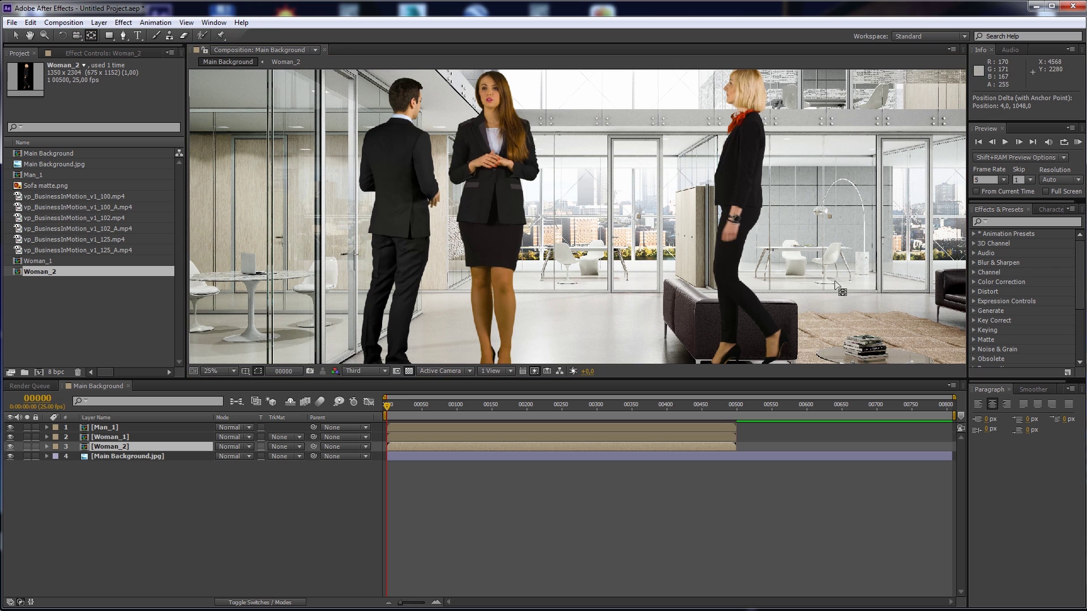
drag(723, 211, 705, 175)
Enlarge the composition viewer and scale the Man_1 layer down to about 63%.
click(15, 35)
drag(449, 329, 511, 521)
click(489, 266)
drag(595, 111, 561, 226)
Scale the Woman_1 layer down to about 60% and place her facing the man beside the glass room.
click(580, 179)
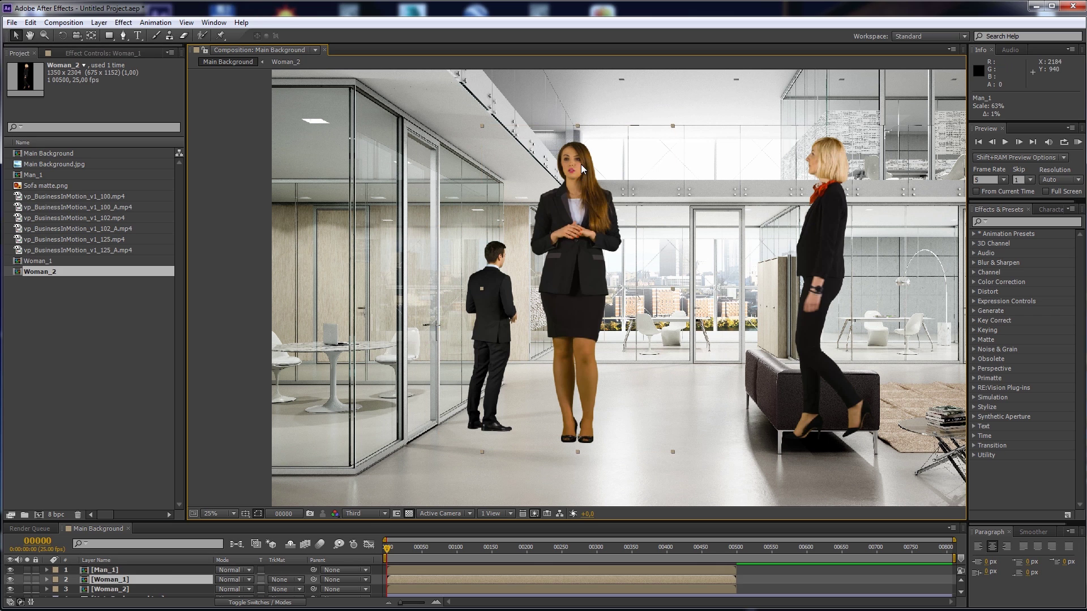
drag(672, 126, 651, 232)
drag(579, 303, 538, 291)
drag(595, 226, 591, 239)
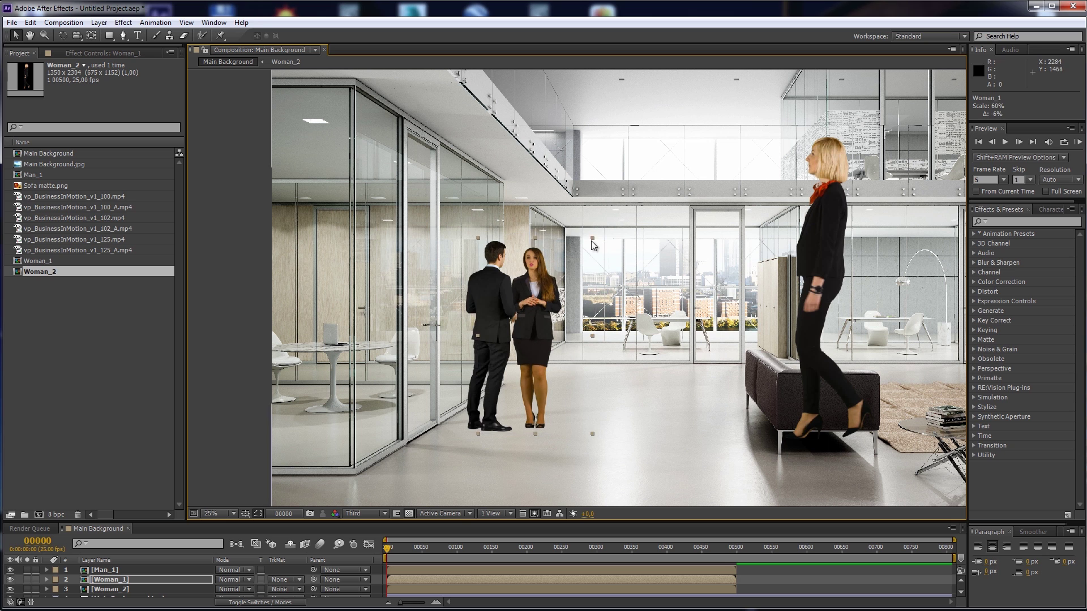
Set the composition preview resolution to Half for a sharper view of the couple.
drag(540, 288, 582, 202)
key(period)
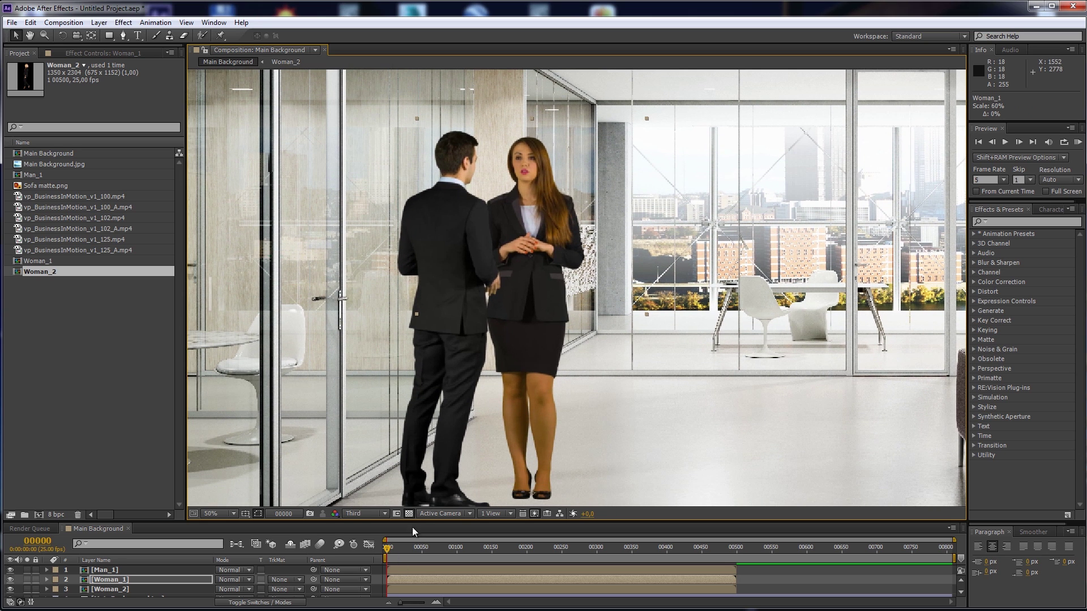
click(365, 514)
click(374, 547)
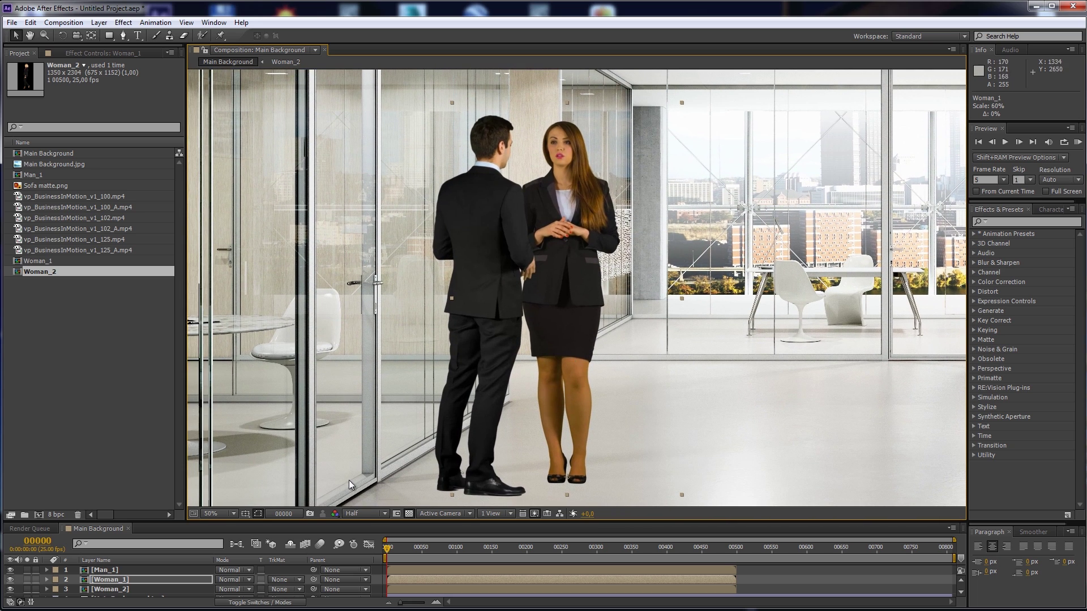
Adjust the couple's placement, with Man_1 at about 1547, 2781 and Woman_1 at about 1834, 2729.
key(comma)
key(comma)
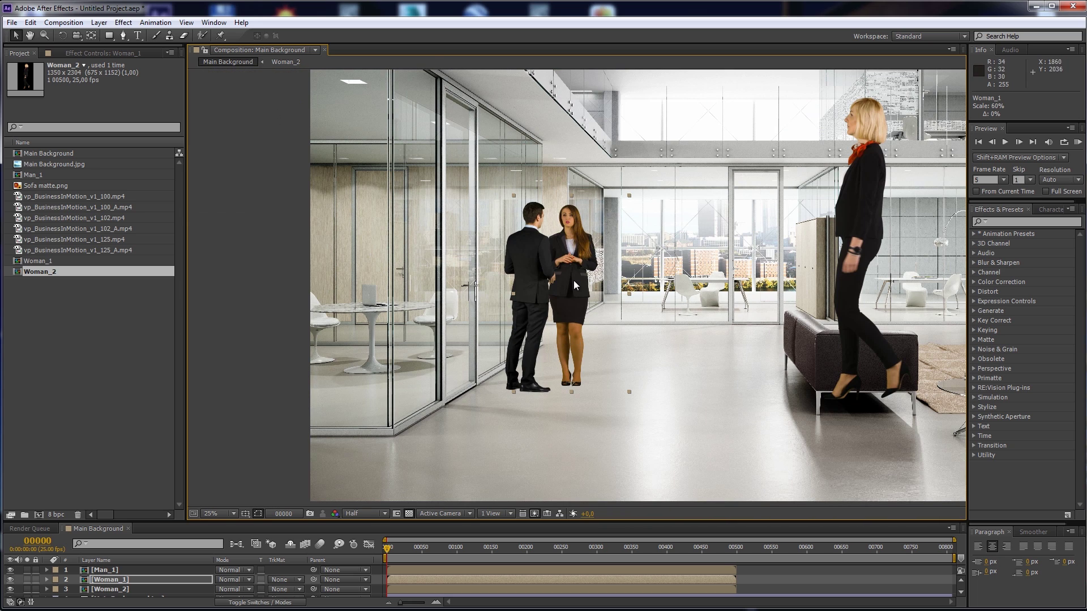
drag(512, 265, 543, 262)
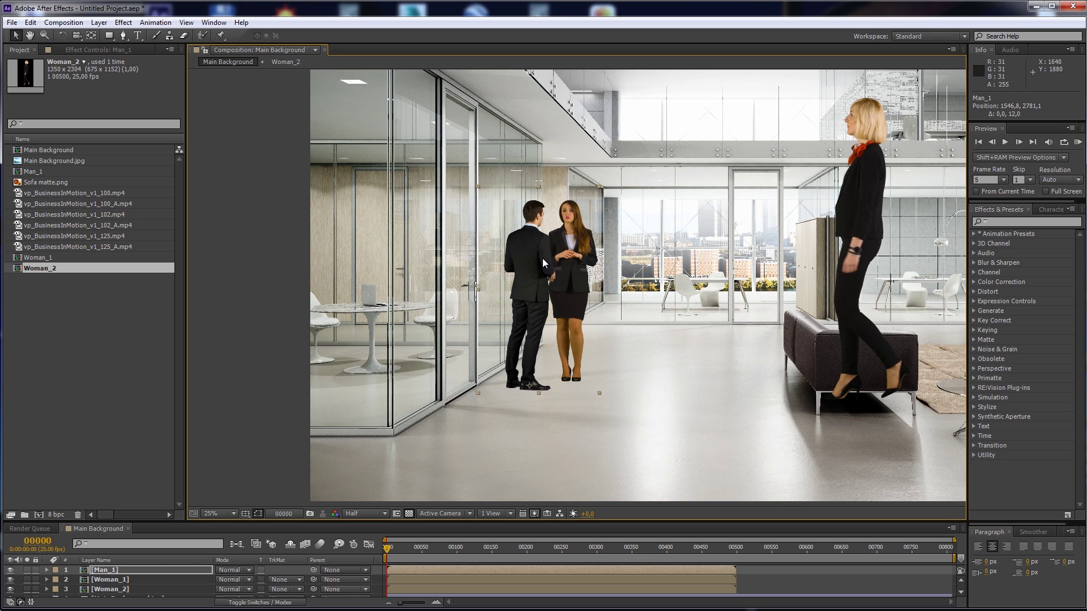
drag(599, 188, 583, 251)
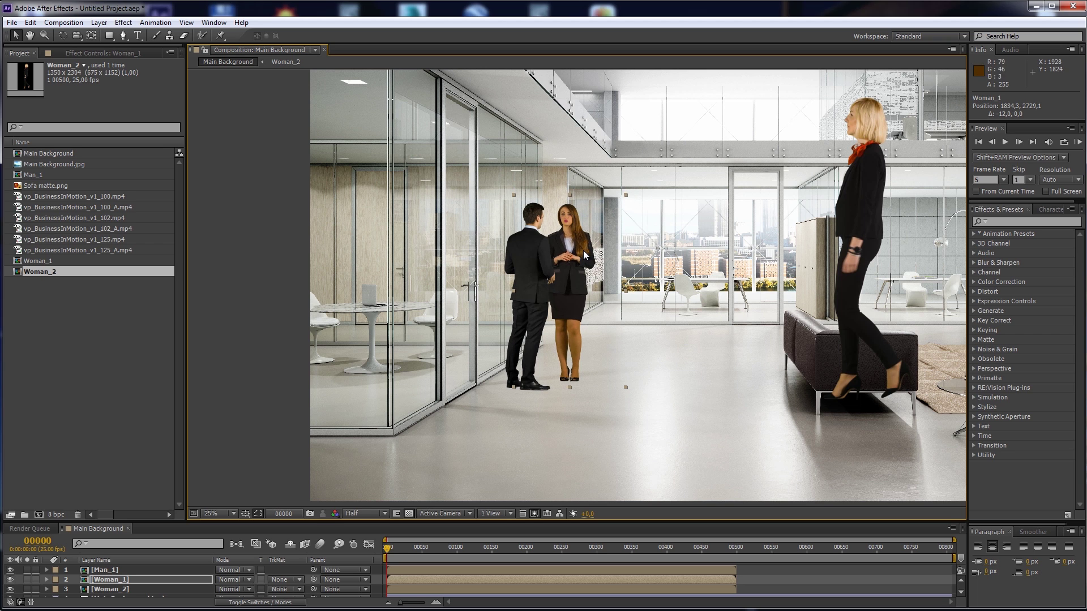
Scale the Woman_2 layer down to about 38% and move her to the floor behind the near end of the sofa.
scroll(526, 237, right, 5)
click(566, 228)
drag(463, 102, 514, 275)
drag(566, 309, 483, 242)
drag(516, 205, 492, 261)
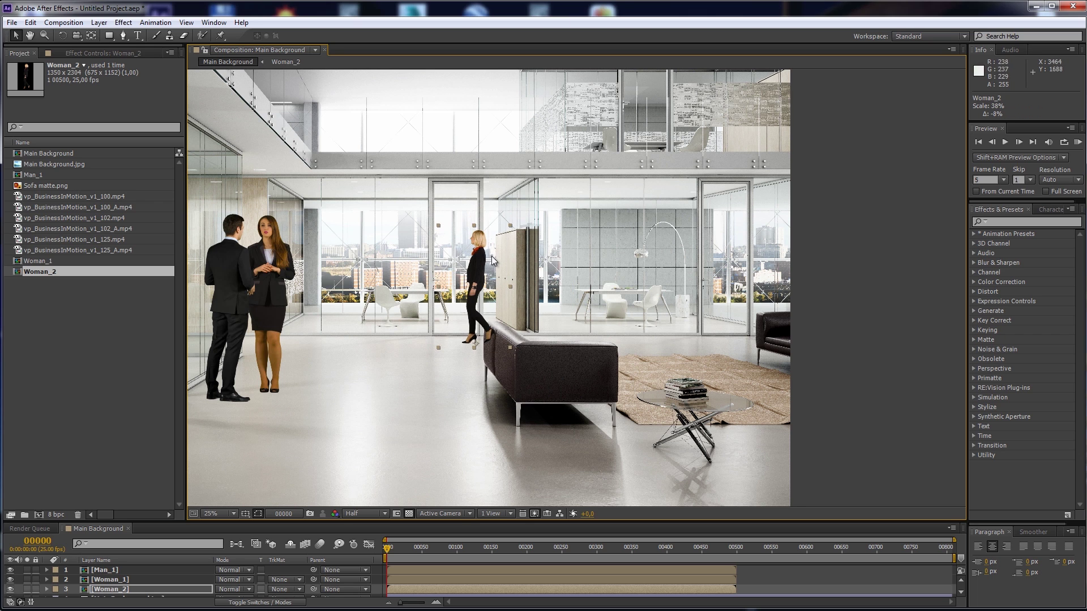
Refine the Woman_2 layer's scale to about 37% and move her across to the armchair, at about 4974, 2399.
scroll(485, 273, up, 2)
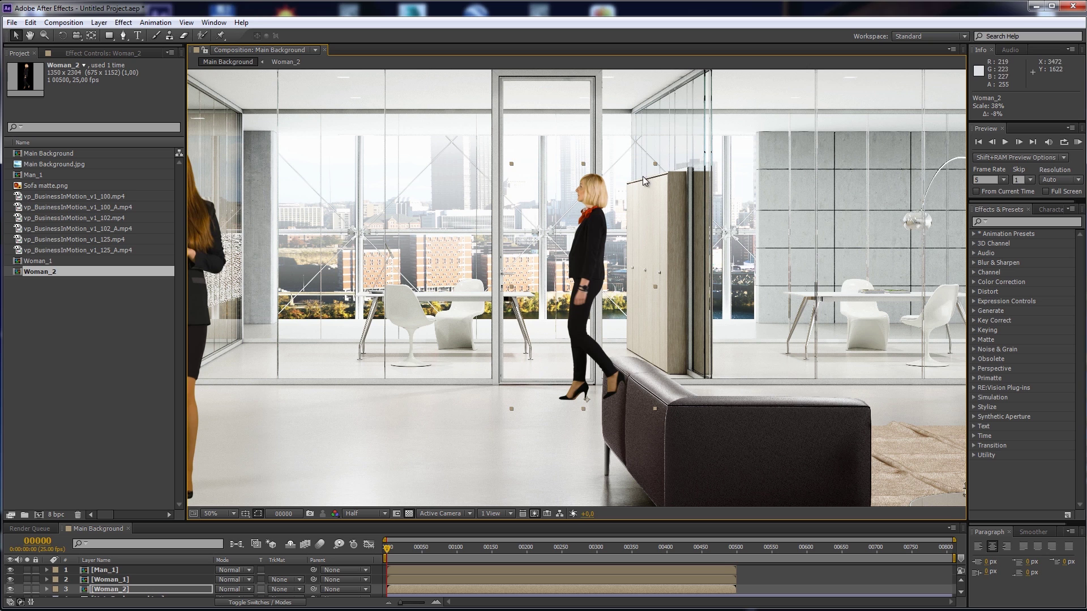
drag(656, 167, 653, 170)
scroll(617, 209, down, 2)
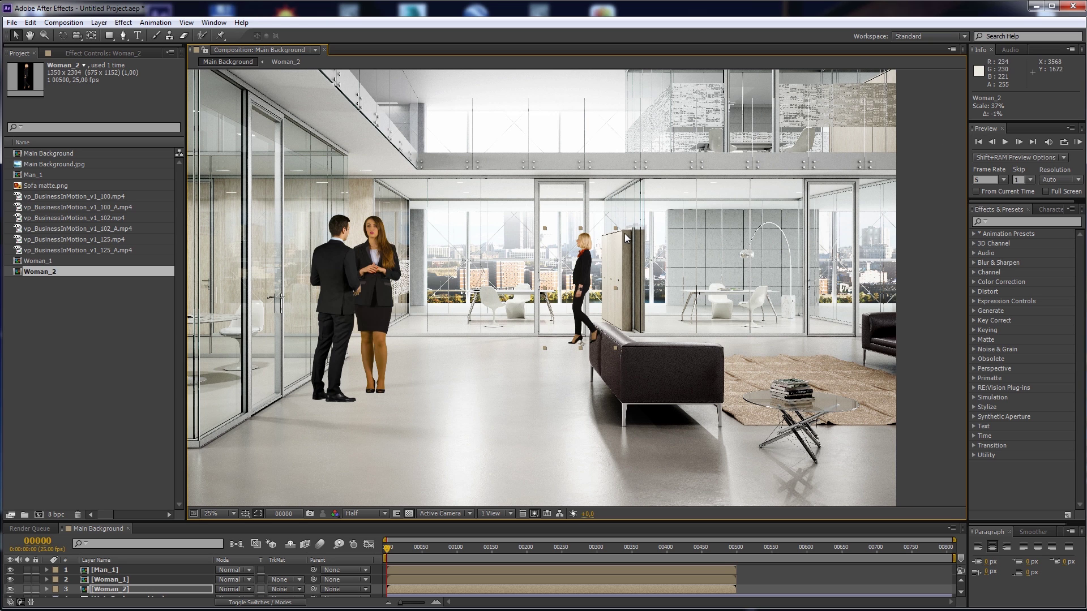
drag(616, 232, 611, 237)
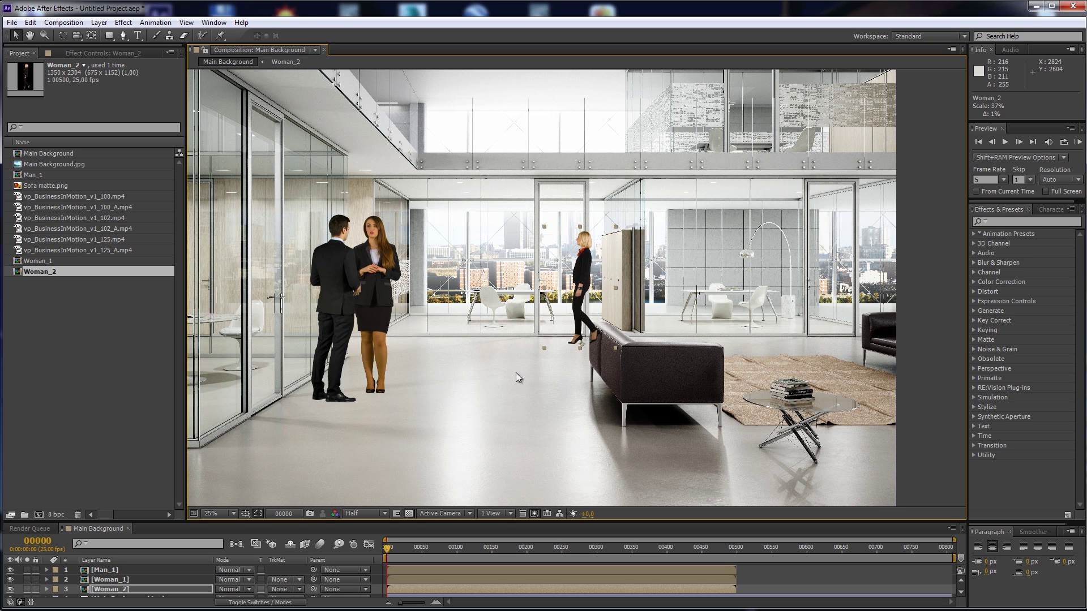
drag(586, 278, 825, 278)
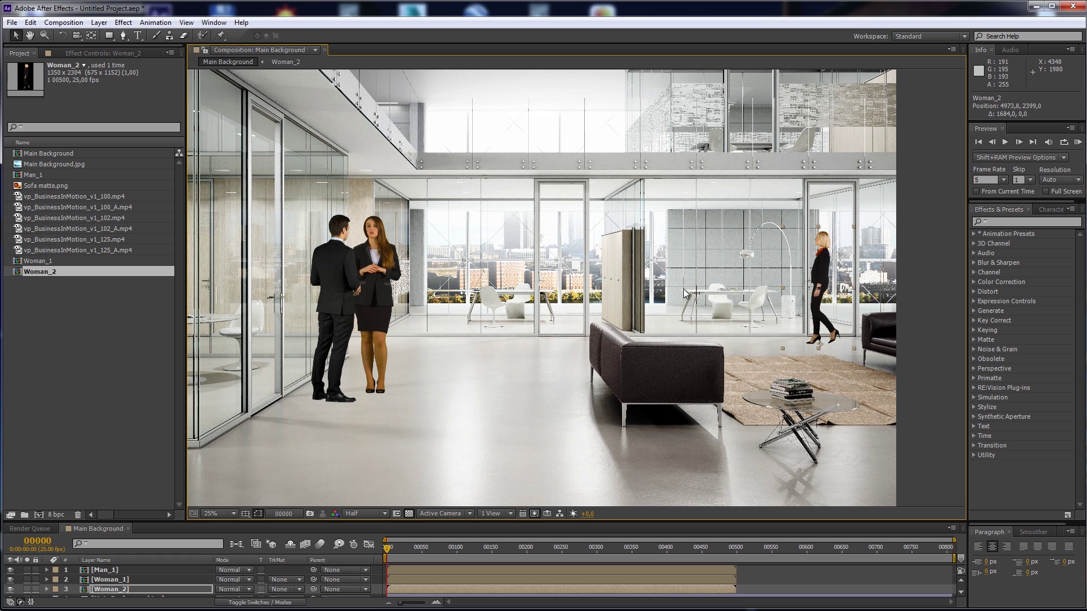
Hide the Woman_1 and Man_1 layers and enlarge the timeline area so all layers can be reached.
click(10, 580)
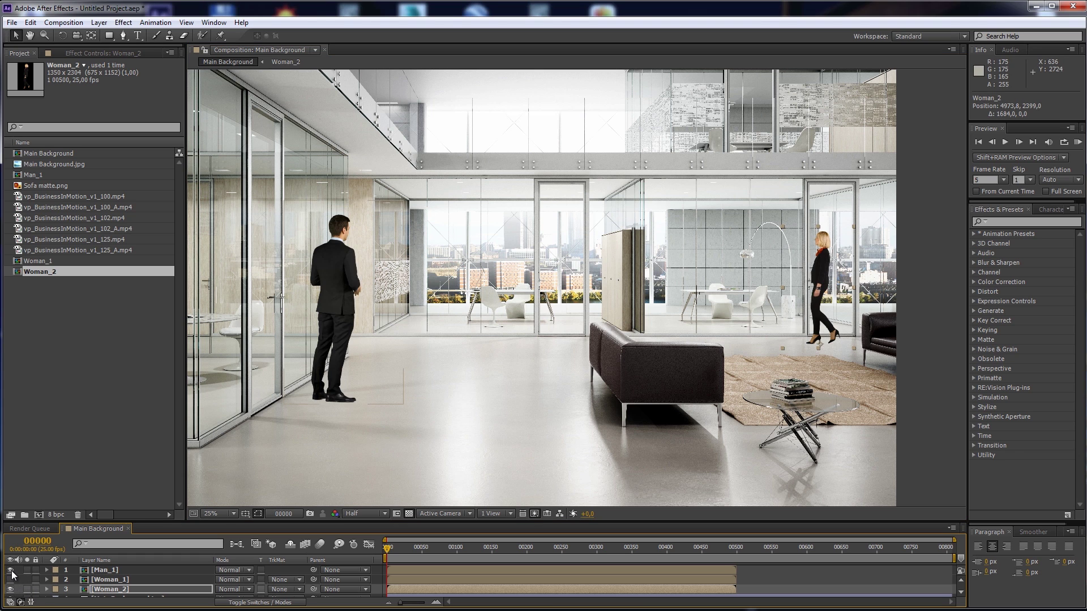
click(10, 570)
drag(345, 521, 379, 393)
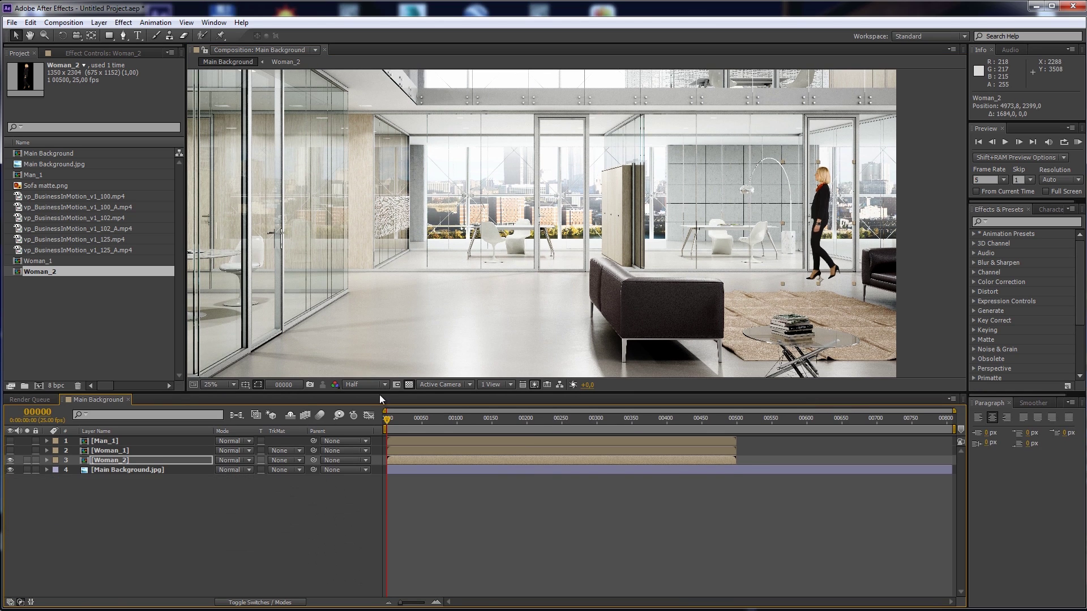
Keyframe Woman_2's Position from frame 0 at 4974, 2399 to 1710, 2399 just past frame 300, and return to the first frame.
click(46, 460)
click(56, 470)
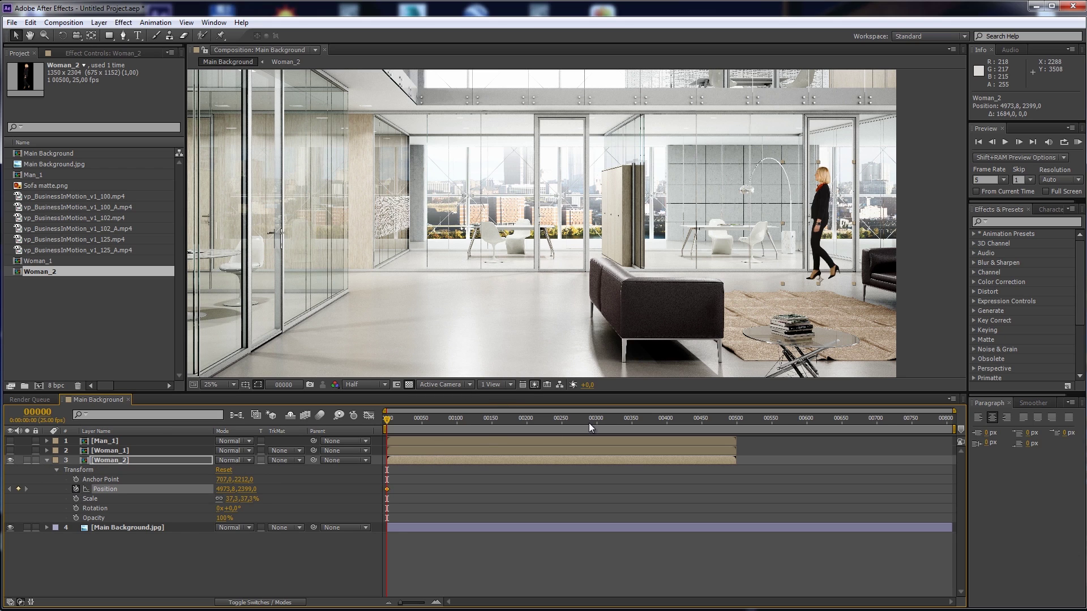
drag(831, 200, 368, 200)
key(Home)
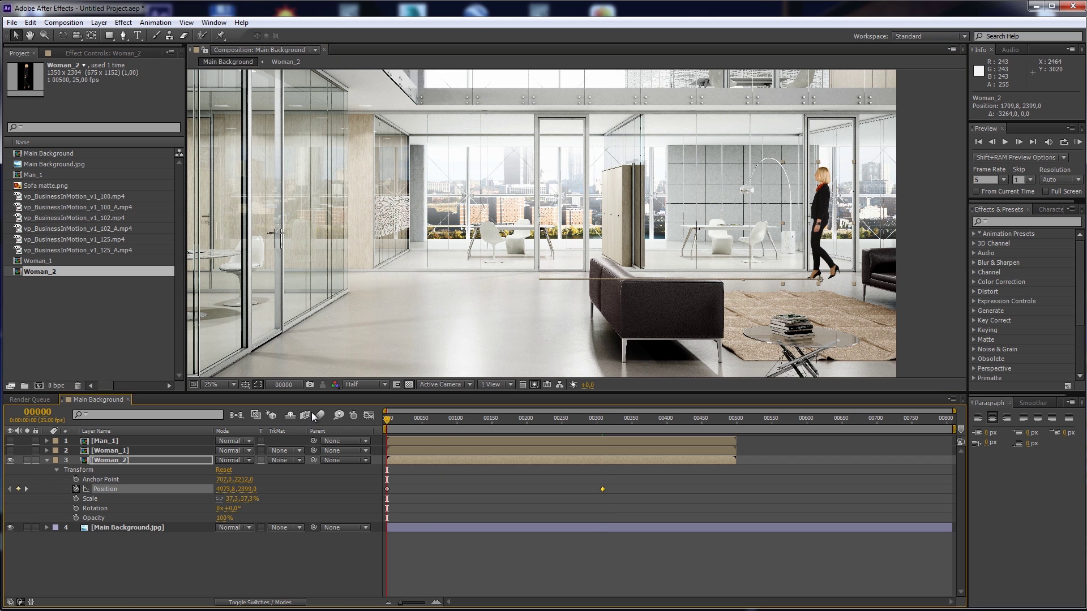
Magnify the composition to 50% around Woman_2 and RAM-preview the start of her walk.
scroll(817, 229, up, 3)
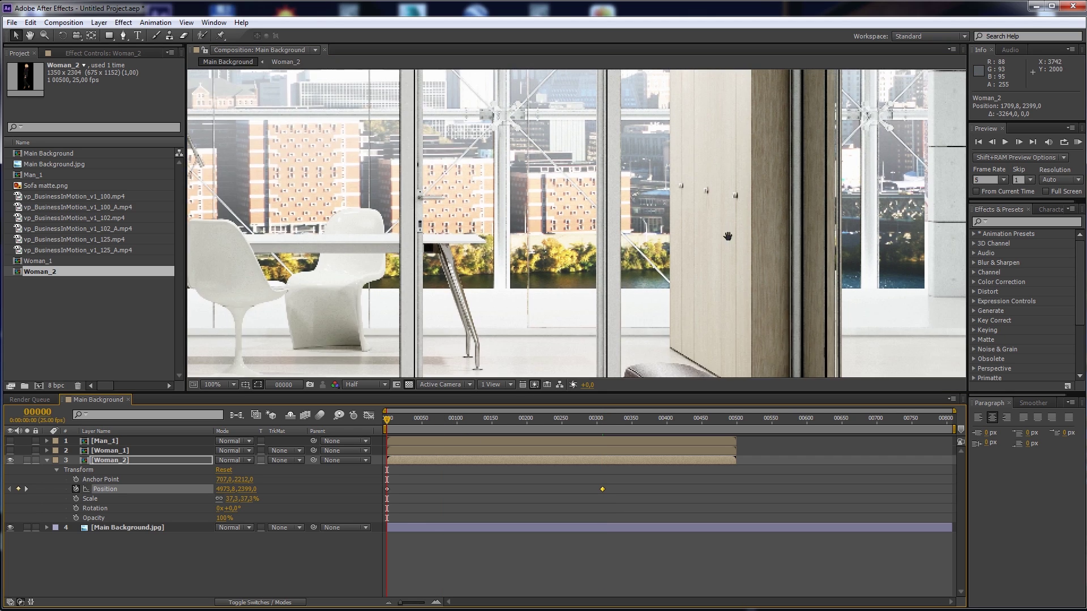
drag(727, 236, 388, 243)
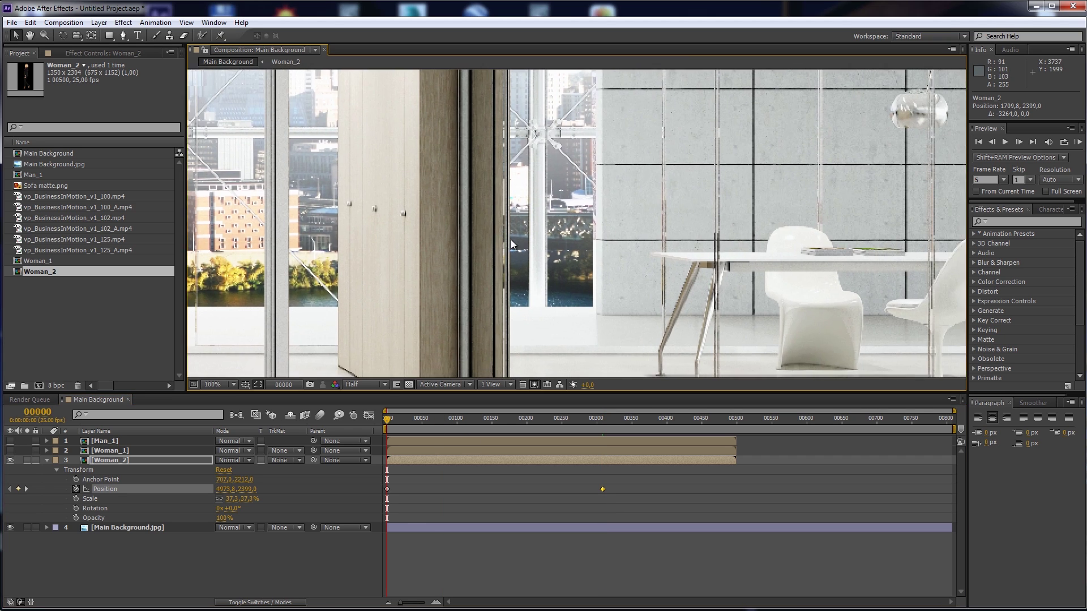
scroll(602, 245, down, 2)
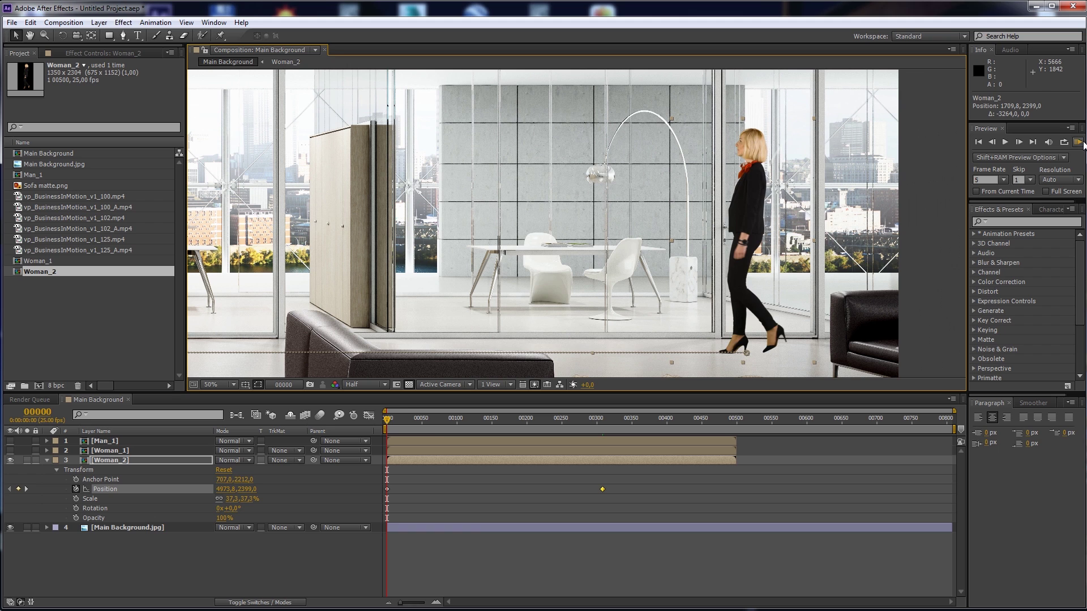
click(1079, 143)
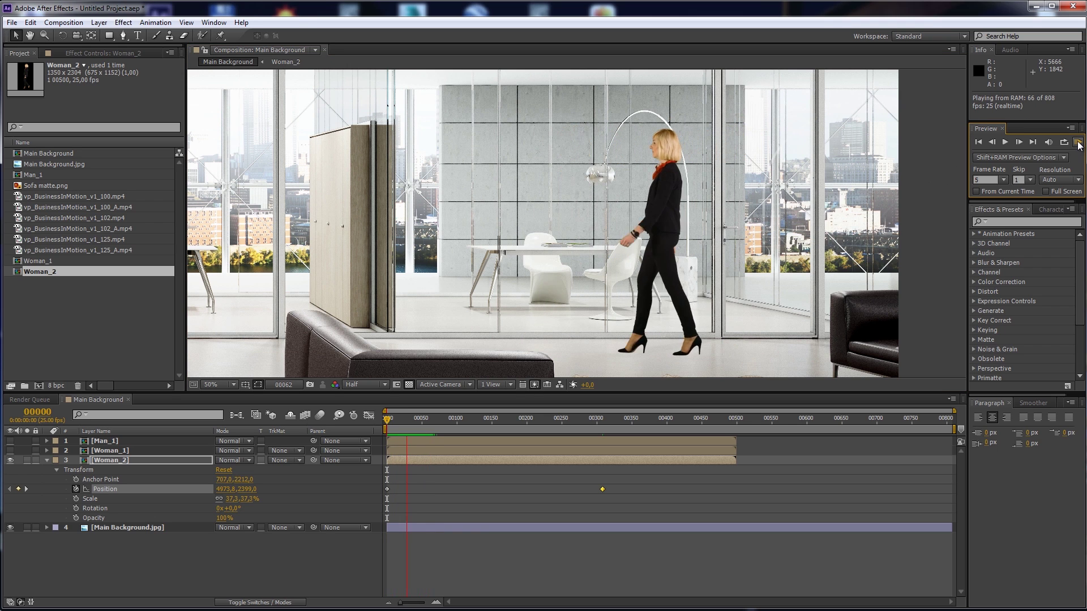
click(1079, 143)
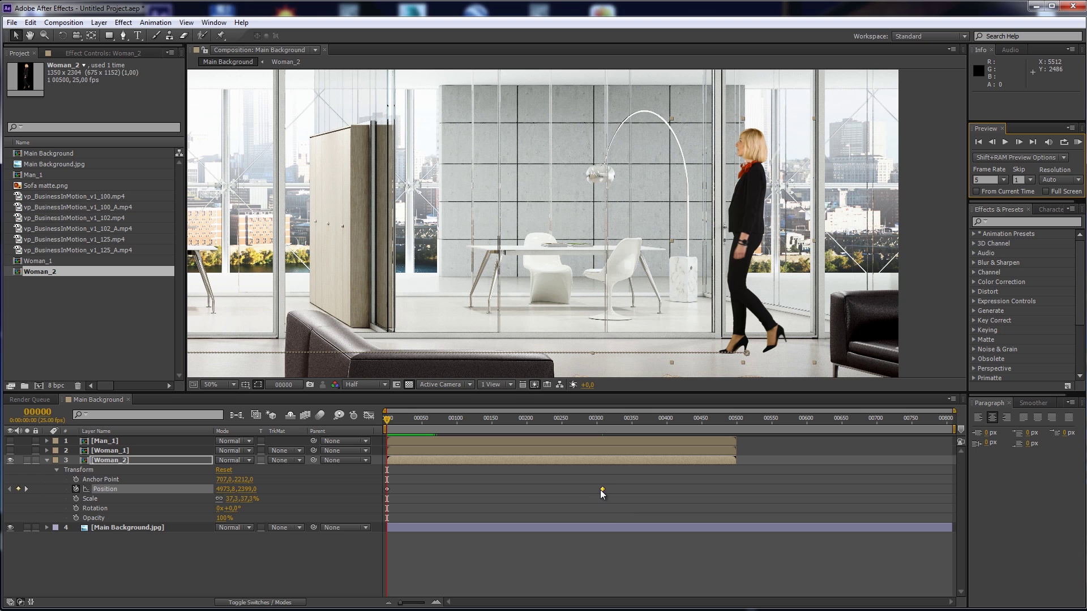
Speed up Woman_2's walk by moving the ending Position keyframe to frame 294, then to about frame 285, previewing each timing.
drag(599, 489, 592, 489)
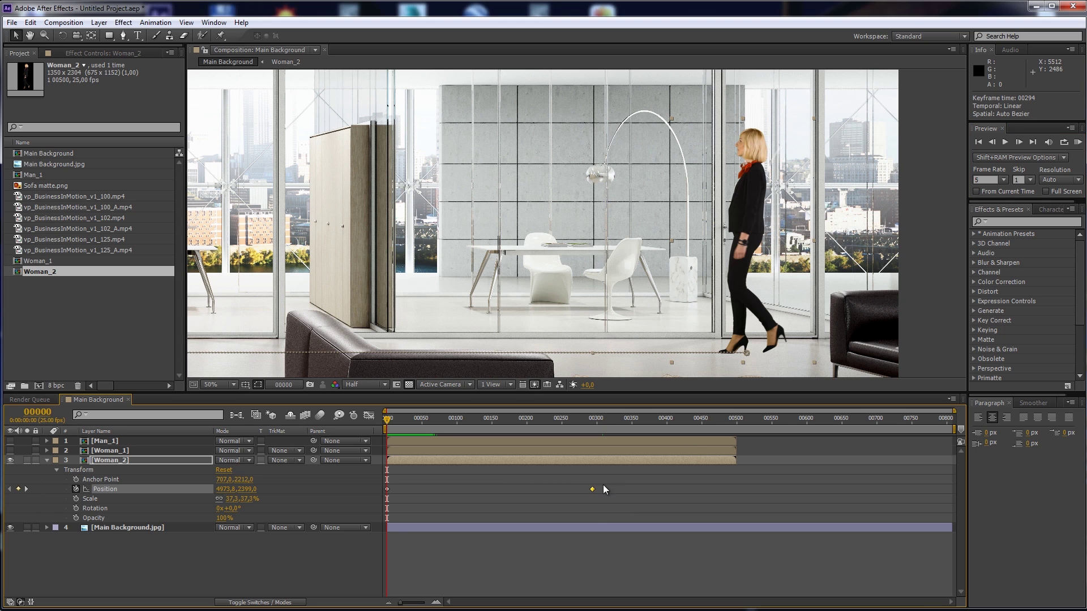
click(1079, 143)
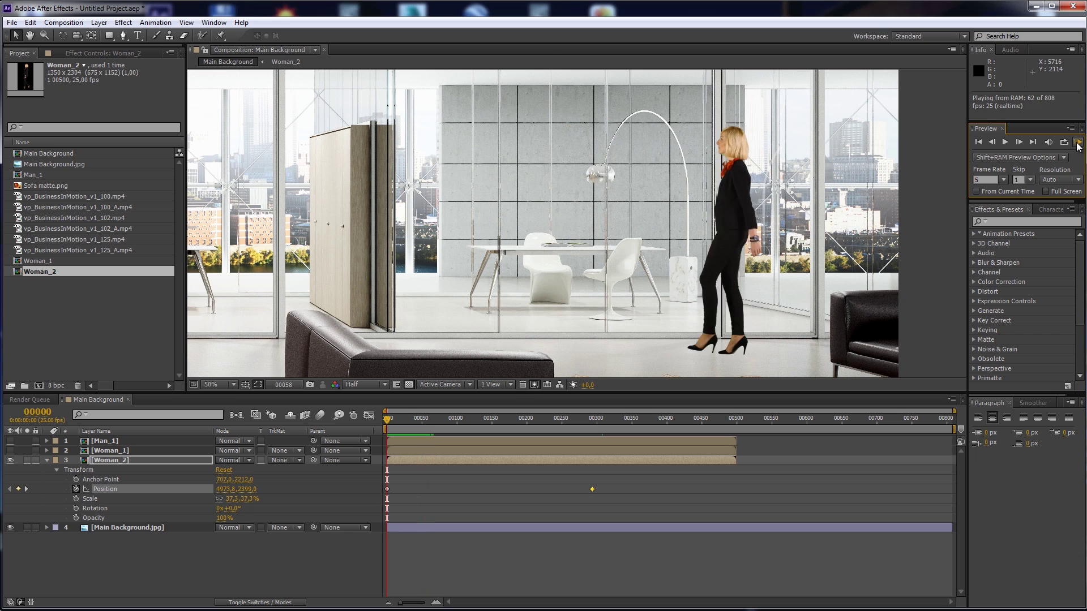
click(791, 449)
drag(592, 490, 586, 491)
click(1077, 143)
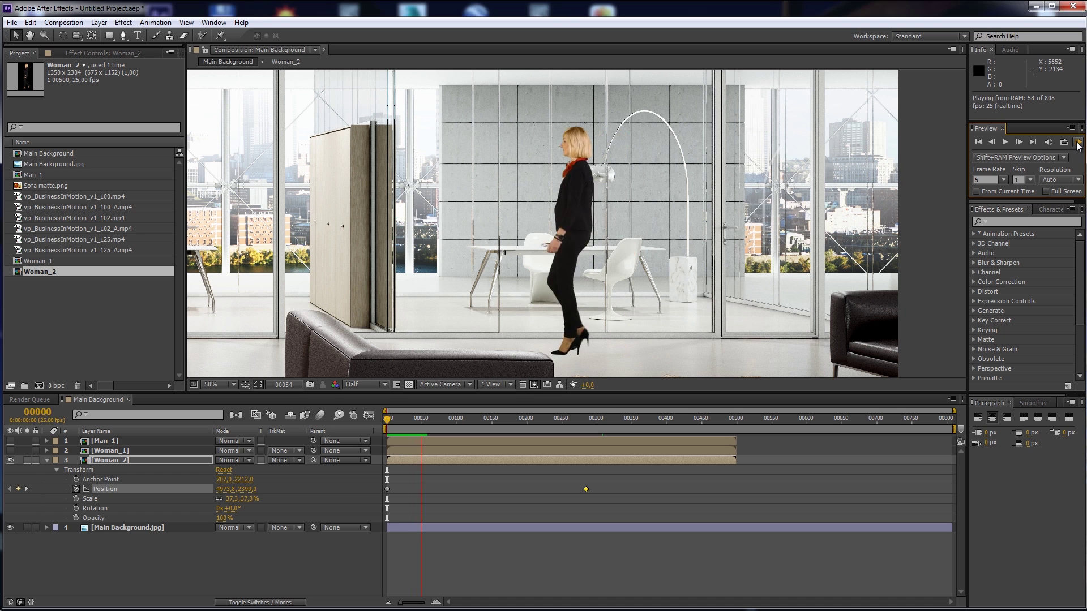
click(1077, 143)
Preview the middle of Woman_2's walk with the playhead at frame 145 and the work area starting at about frame 135.
drag(386, 419, 487, 420)
drag(387, 429, 480, 429)
click(1079, 143)
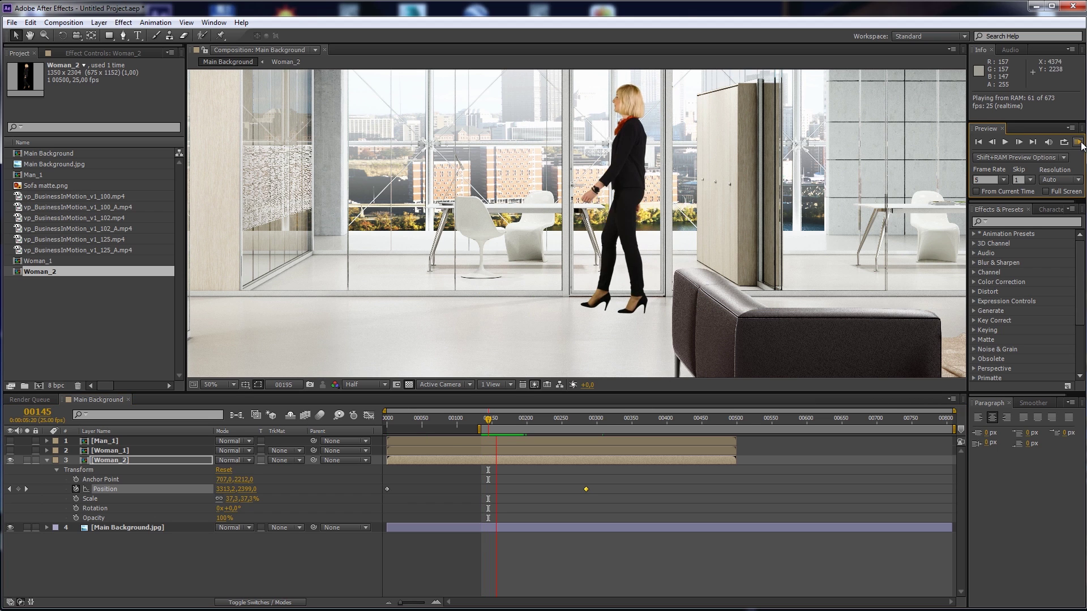
click(487, 445)
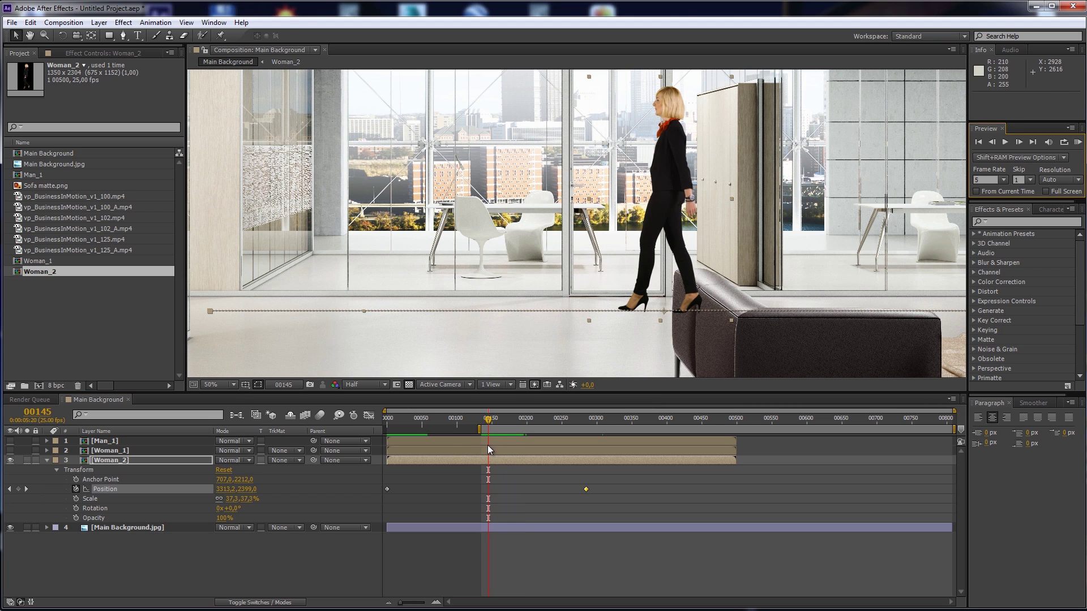
Restore the work area start to frame 0, return to the first frame, and fit the whole composition in view.
drag(476, 429, 287, 441)
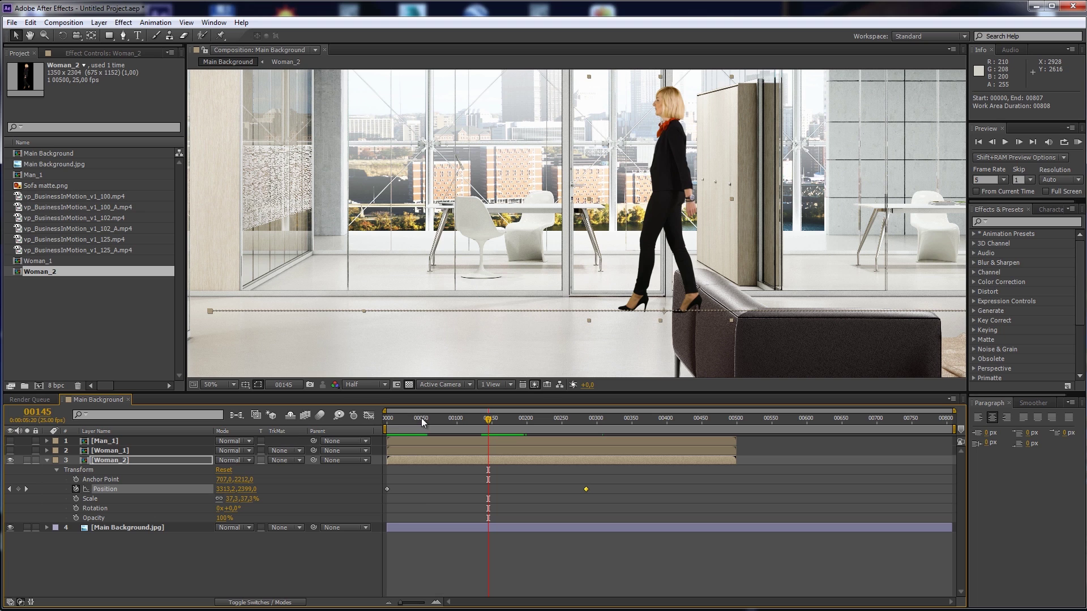
drag(421, 418, 290, 491)
click(217, 388)
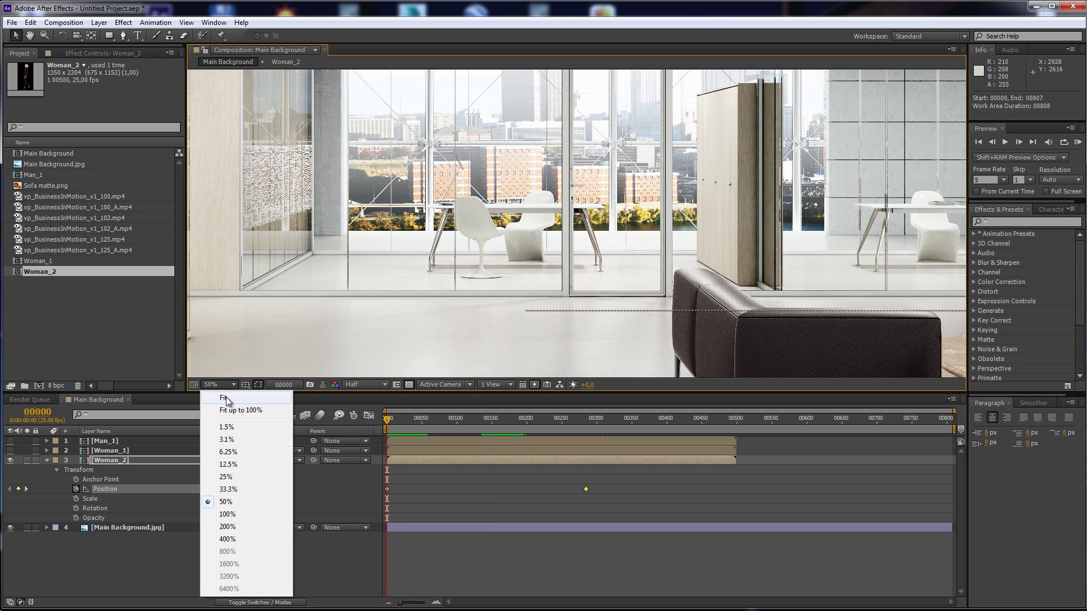
click(225, 396)
Show the Woman_1 and Man_1 layers again and collapse the Woman_2 layer's properties.
click(9, 451)
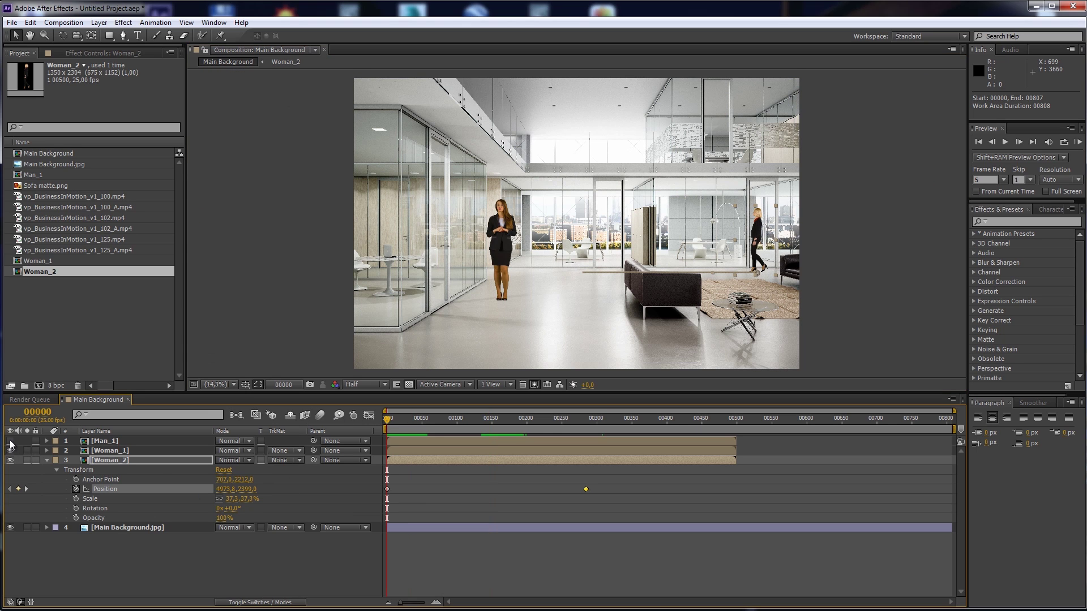
click(9, 441)
click(47, 460)
click(110, 442)
click(104, 344)
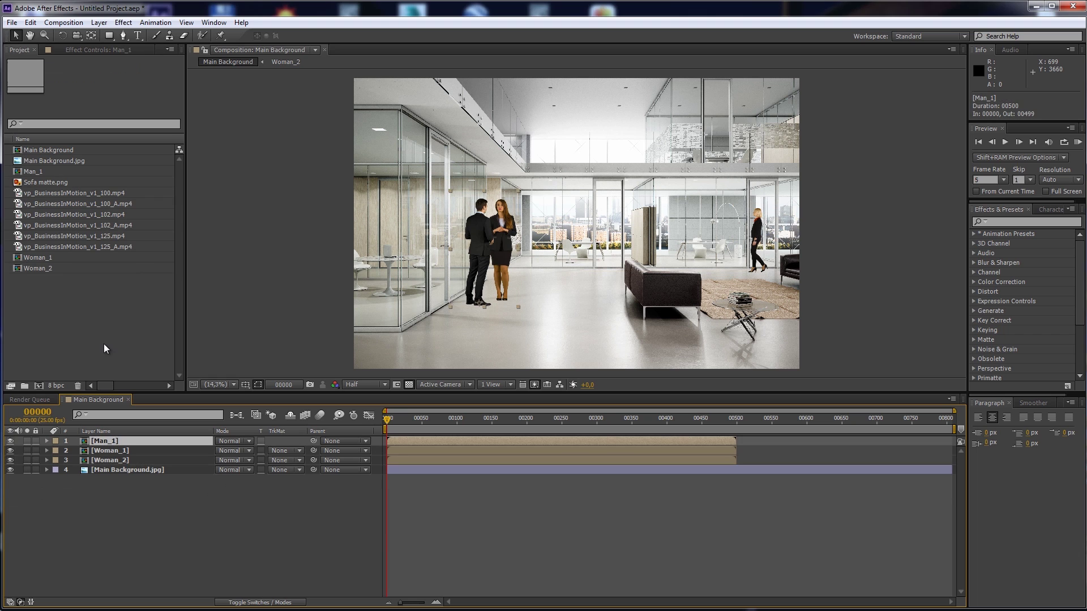
click(51, 150)
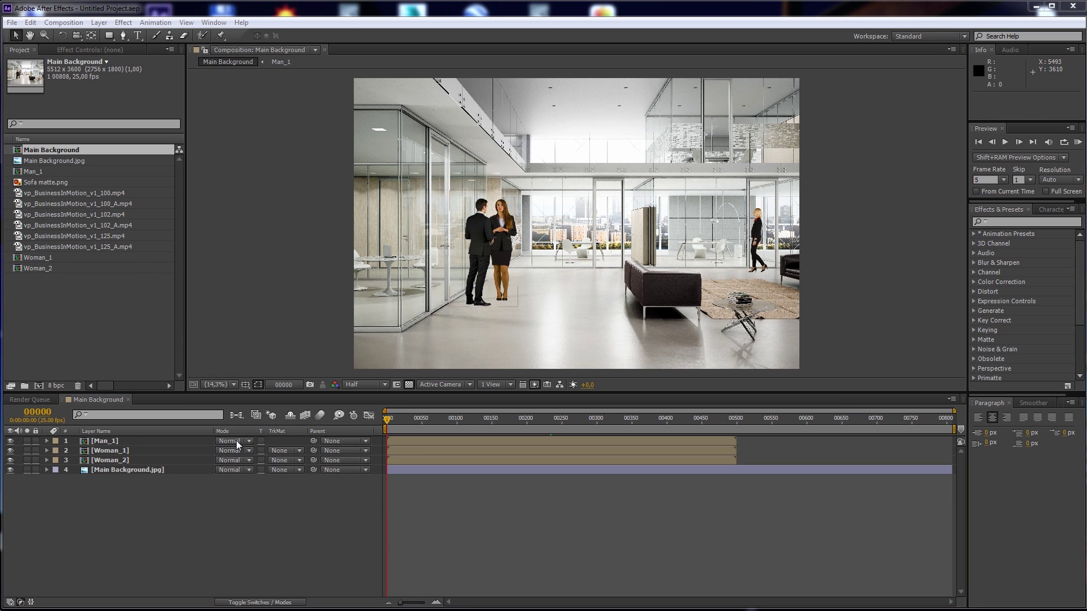
Apply a Curves effect to the Woman_1 layer and raise the RGB curve's midtones to brighten her.
click(117, 451)
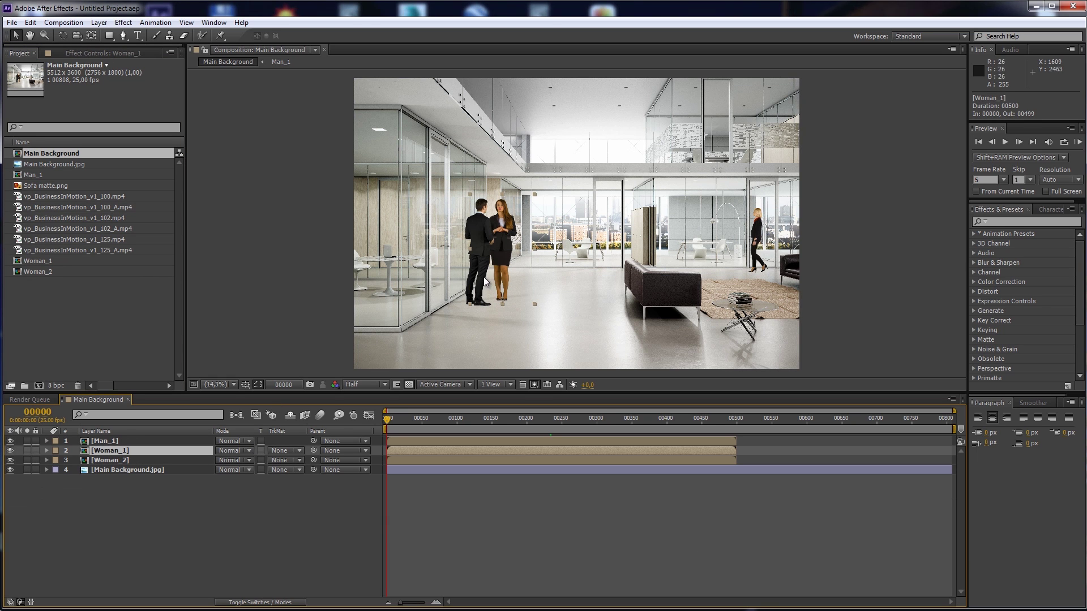
key(period)
key(period)
key(period)
drag(443, 277, 546, 298)
click(123, 22)
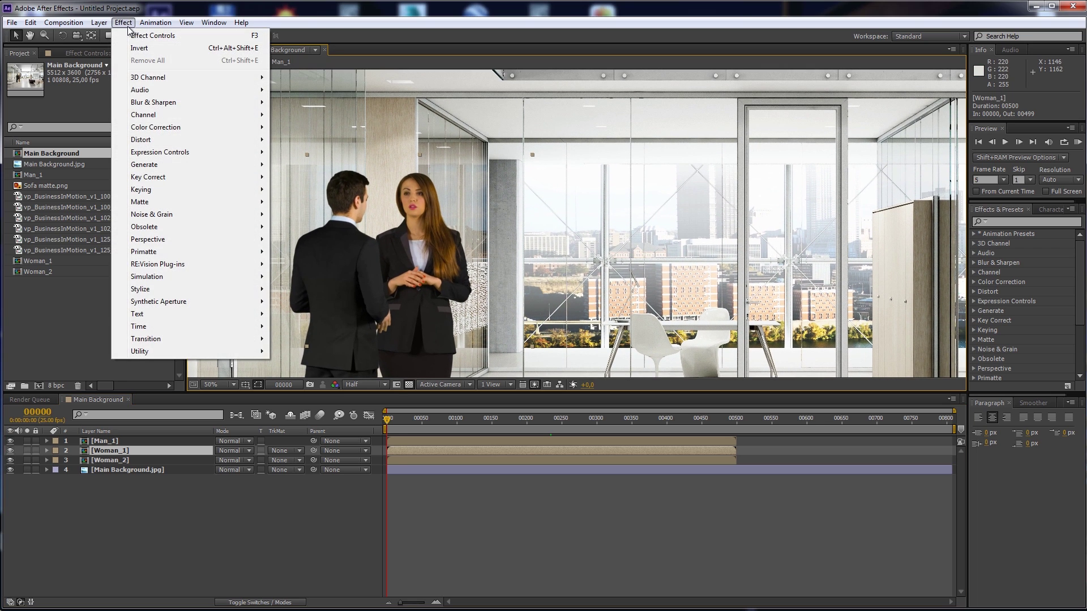
mouse_move(180, 127)
click(311, 352)
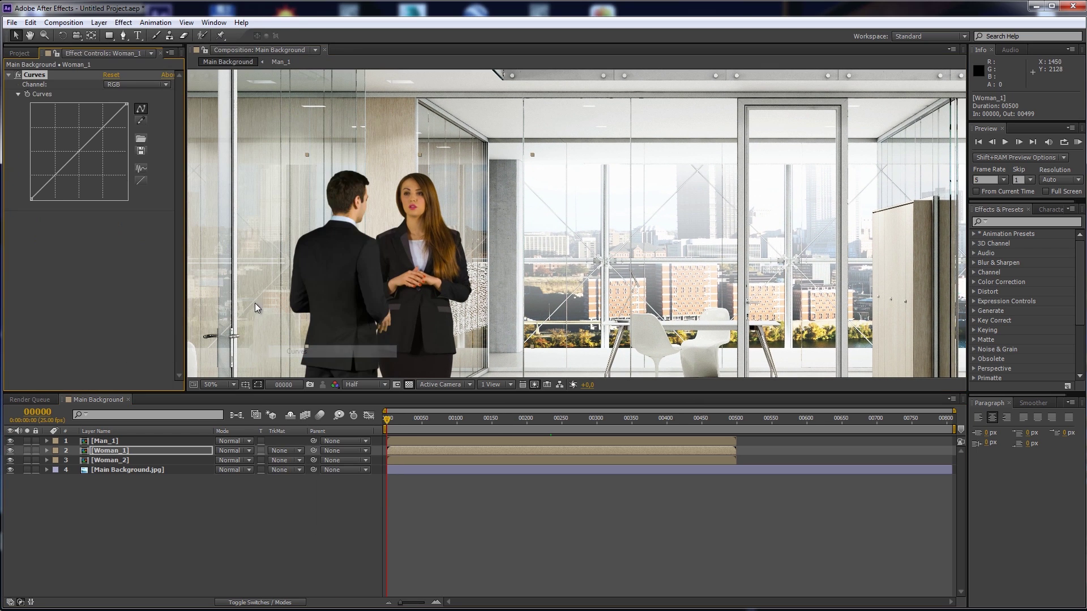
drag(92, 142, 84, 137)
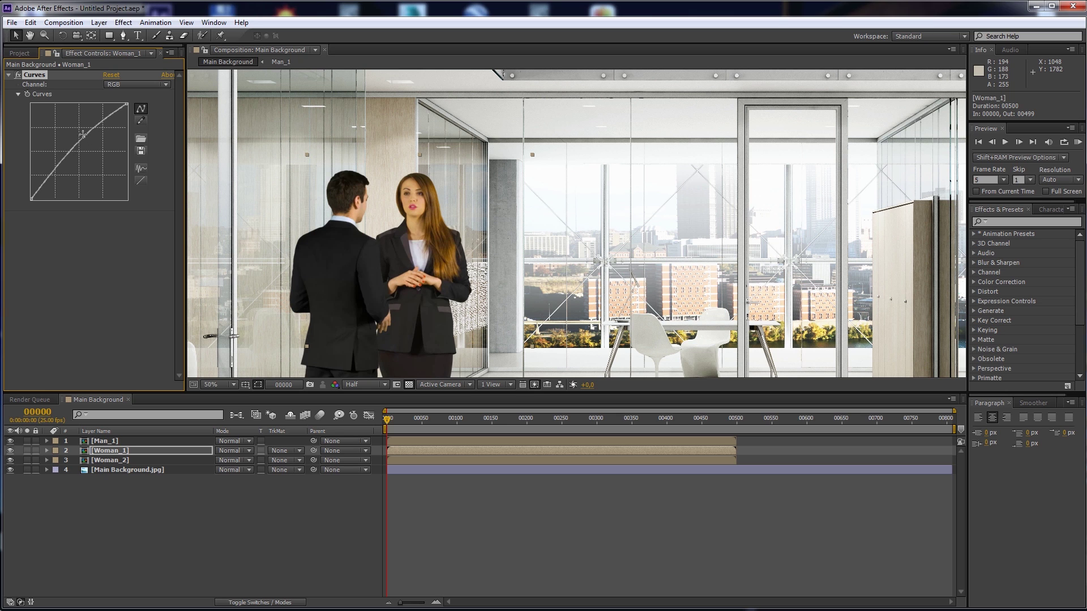
Add Color Balance to Woman_1 with Shadow Blue -7, Midtone Blue 13, Hilight Red -24 and Hilight Green -27, preserving luminosity.
click(124, 22)
mouse_move(179, 128)
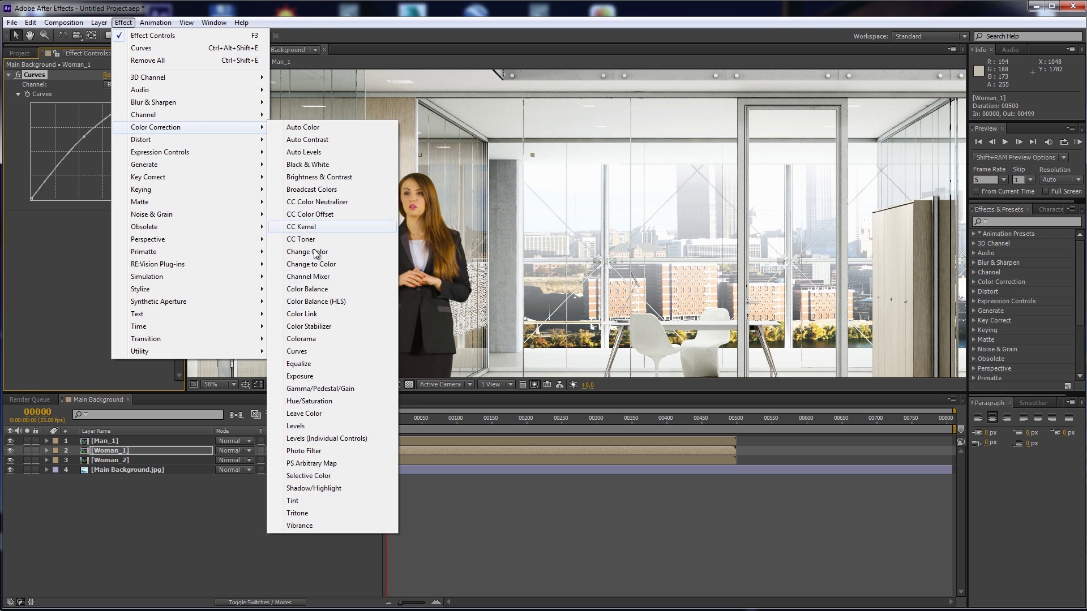
click(328, 289)
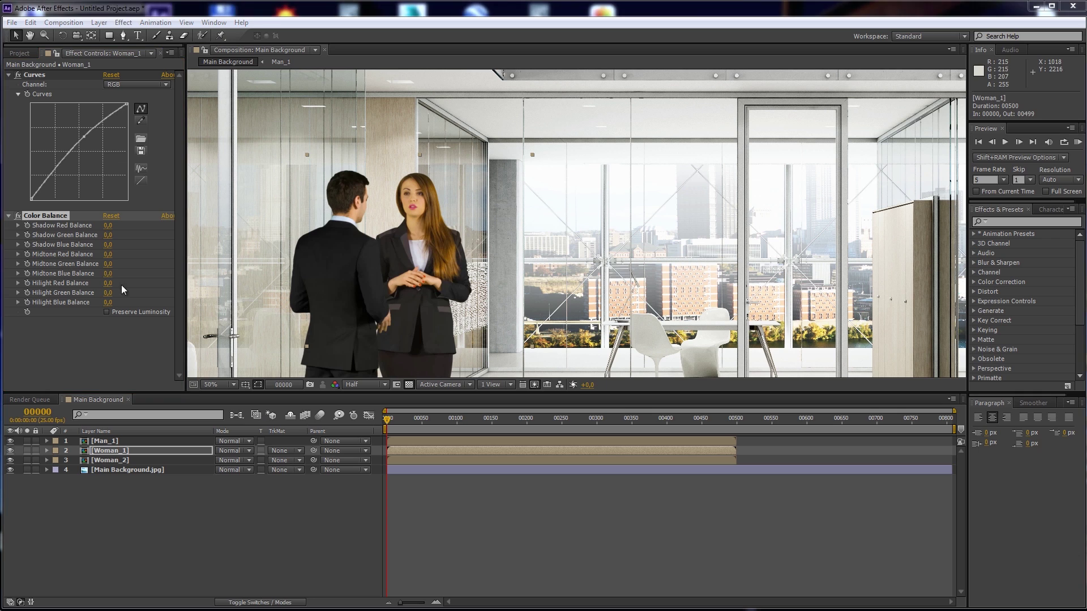
drag(107, 244, 107, 253)
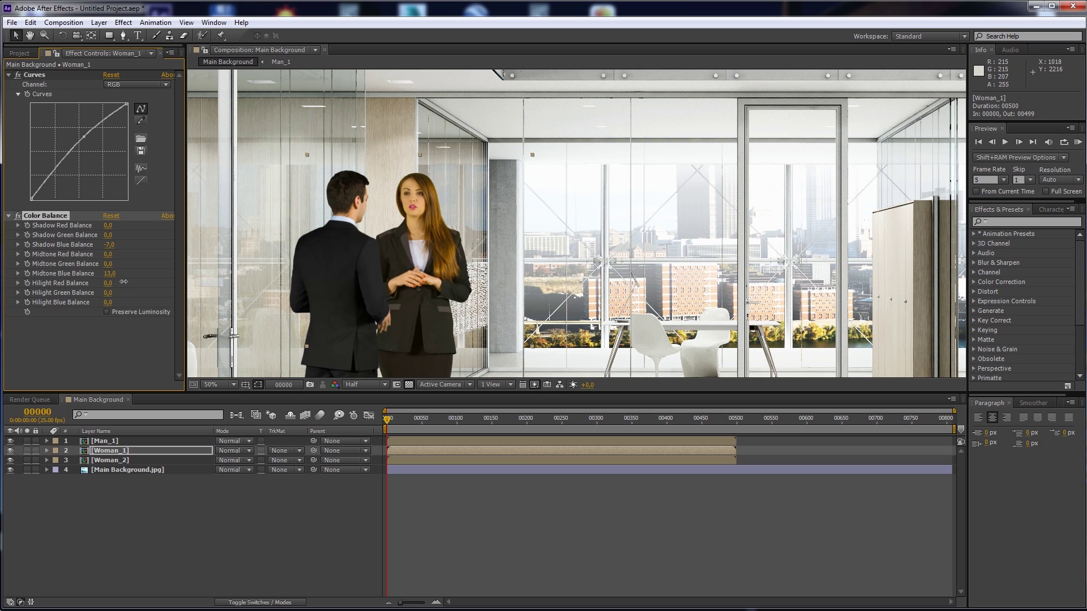
drag(124, 282, 102, 293)
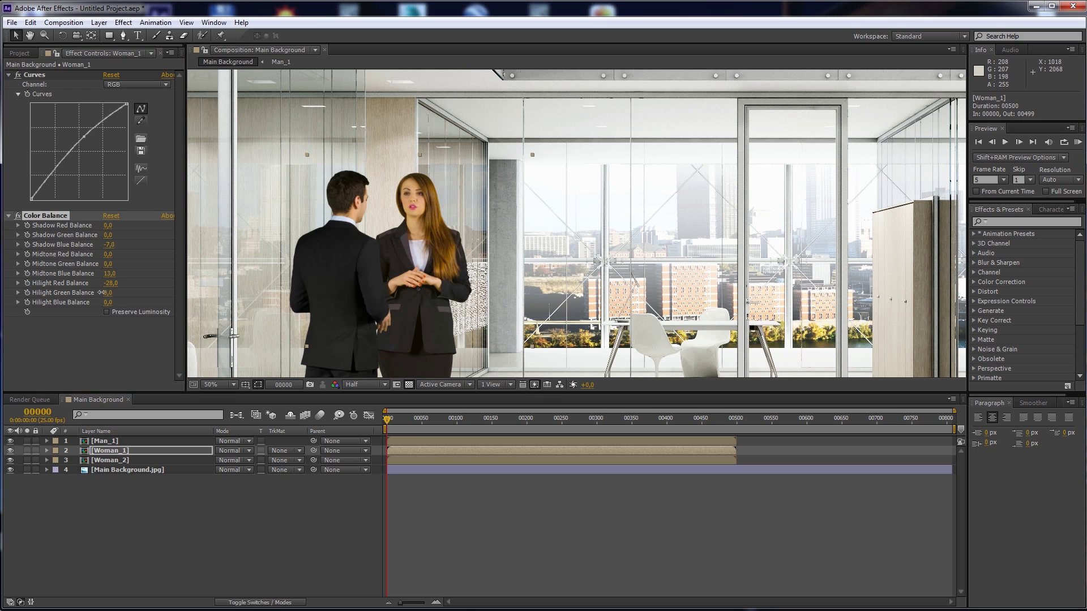
drag(104, 292, 107, 292)
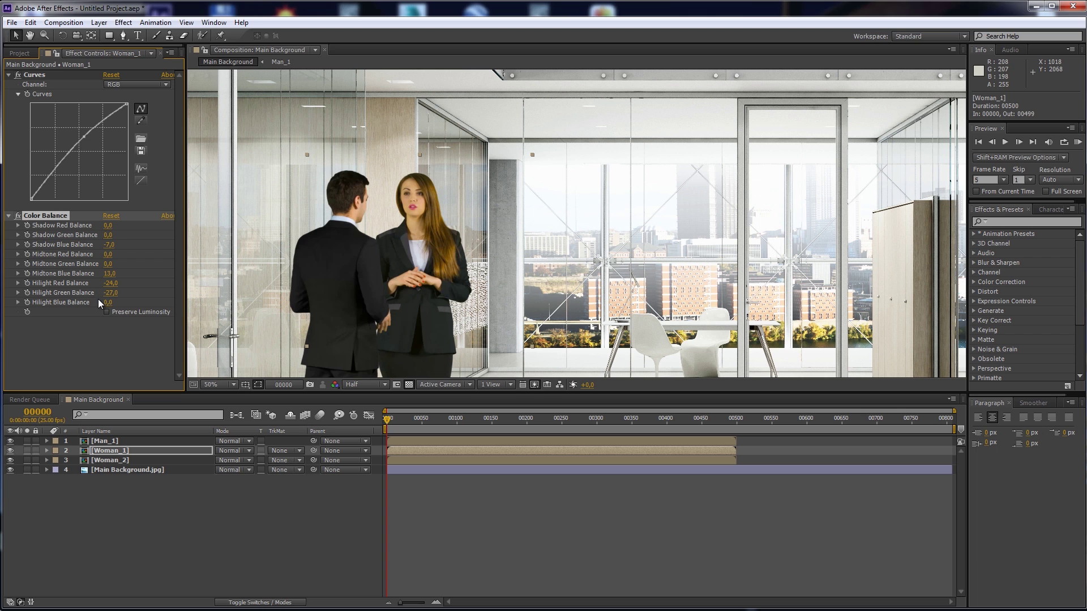
click(107, 312)
Add a Hue/Saturation effect to Woman_1 and set its Master Saturation to -19.
scroll(484, 189, down, 2)
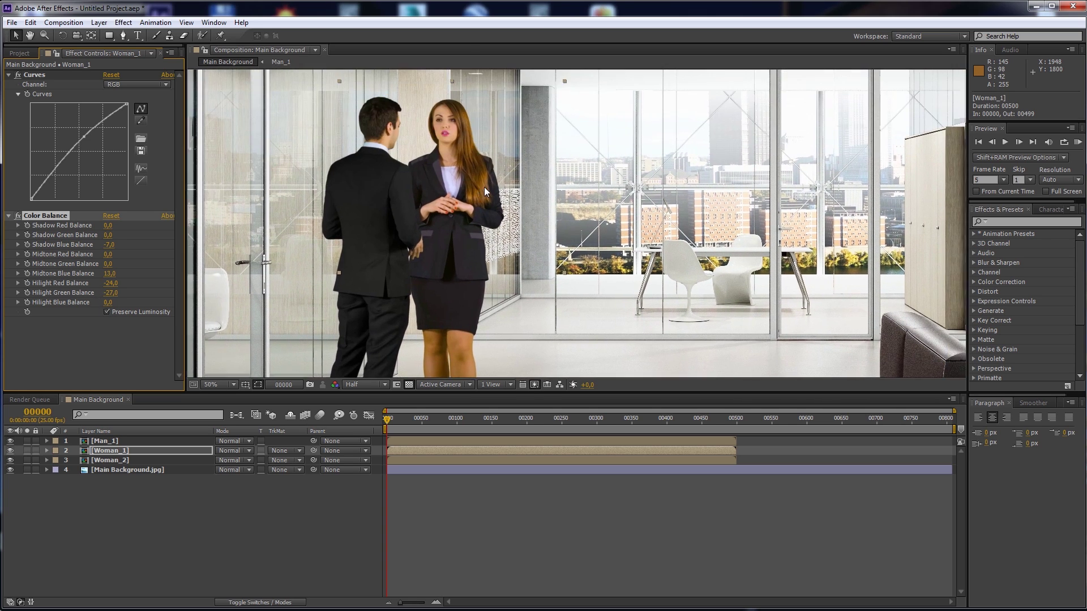
scroll(484, 187, right, 2)
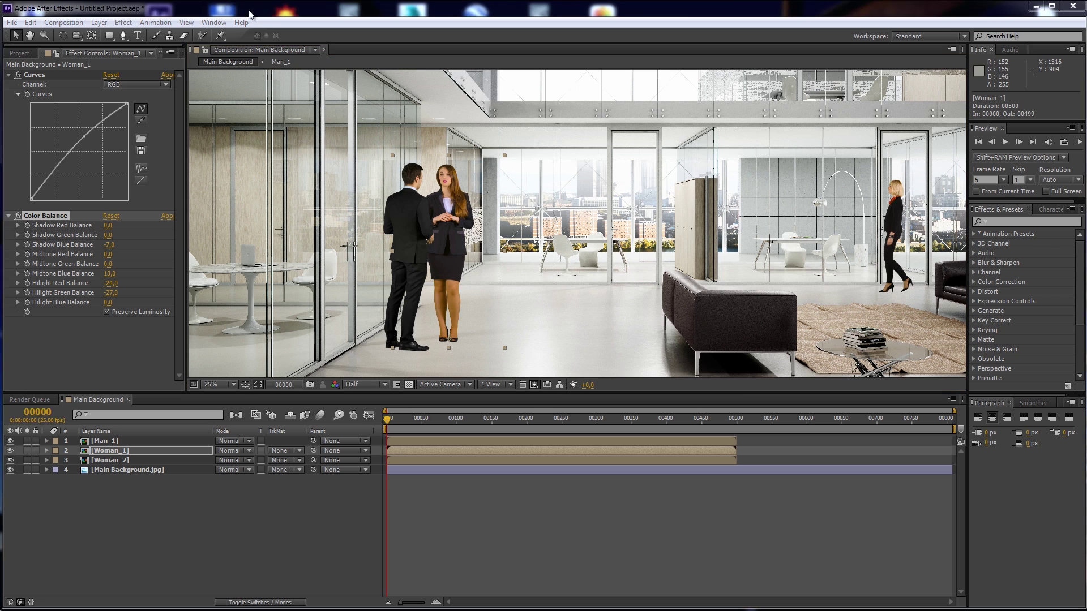
click(123, 22)
mouse_move(184, 136)
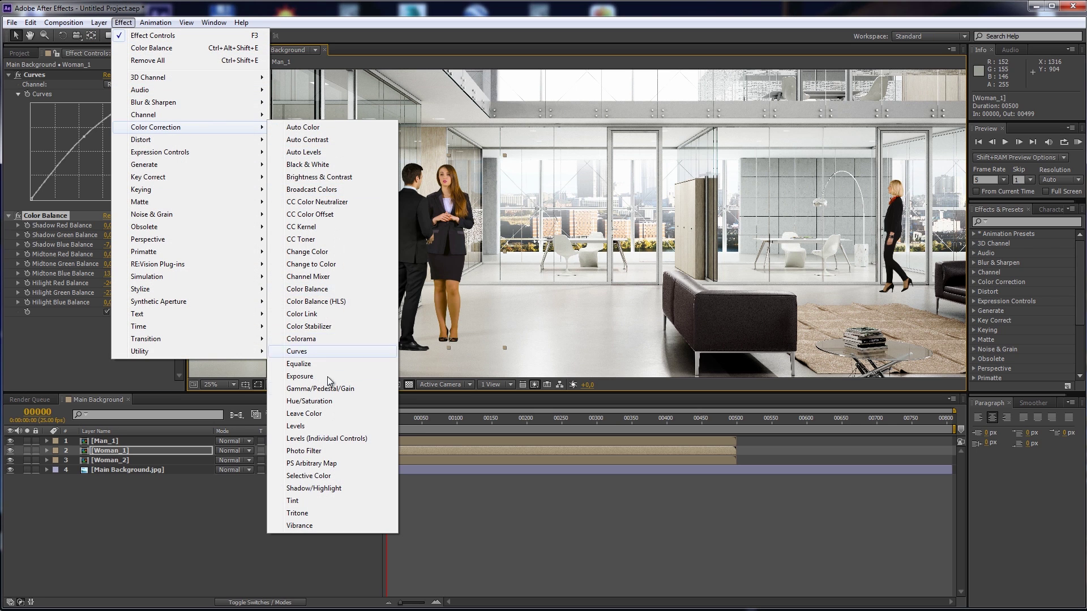
click(294, 402)
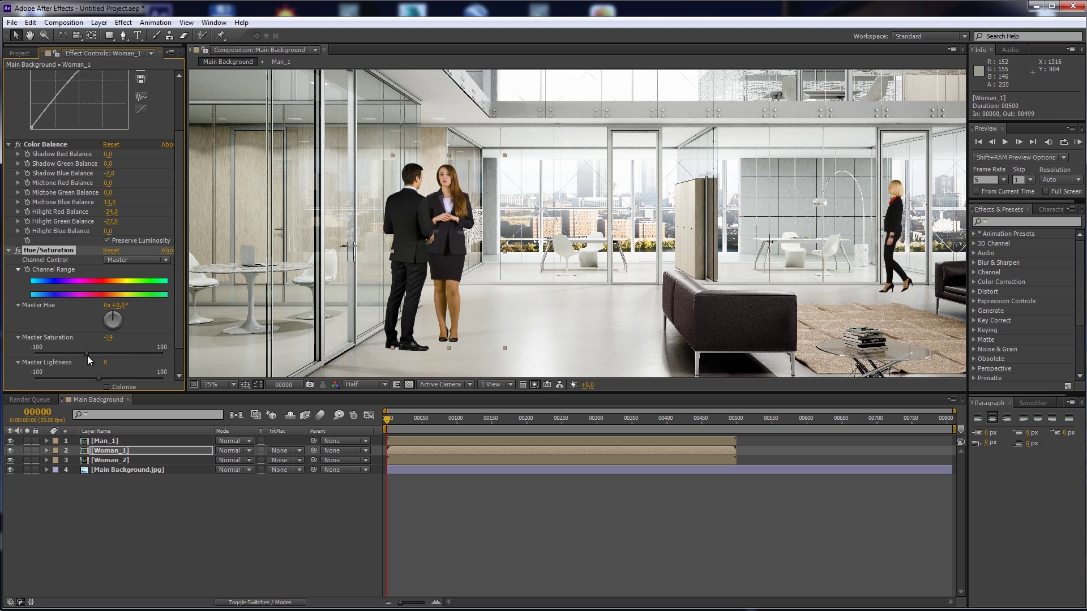
Copy the Curves, Color Balance and Hue/Saturation effects from Woman_1 and paste them onto the Man_1 layer.
click(9, 250)
click(8, 216)
click(8, 75)
click(32, 78)
shift+click(44, 94)
click(30, 22)
click(49, 91)
click(105, 441)
click(30, 22)
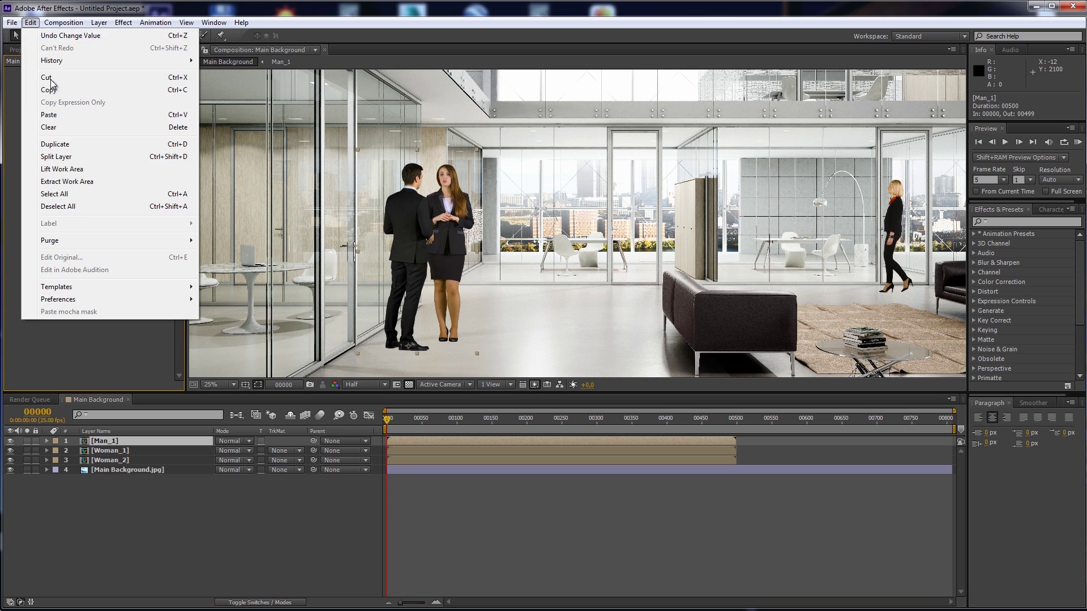
click(50, 114)
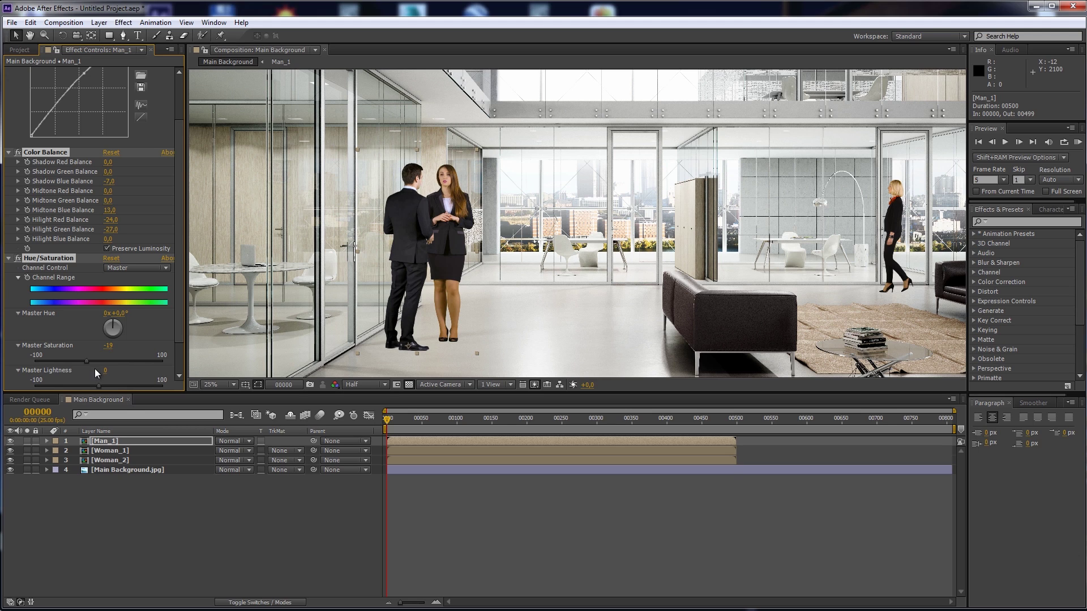
Set the Hue/Saturation effect's Master Saturation on Man_1 to 1 and collapse the layer's effects.
click(89, 362)
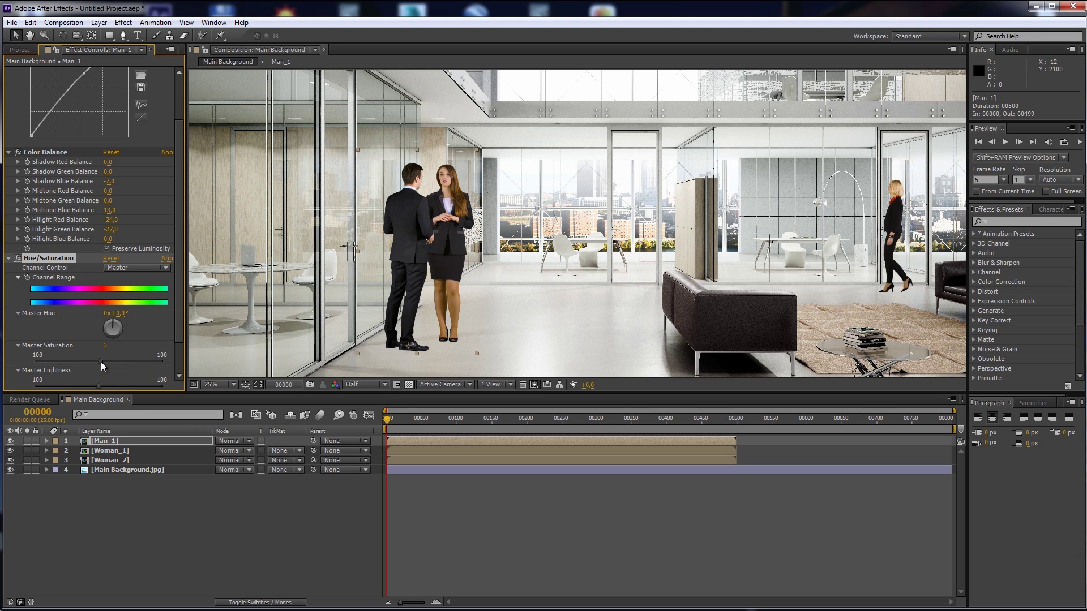
click(9, 258)
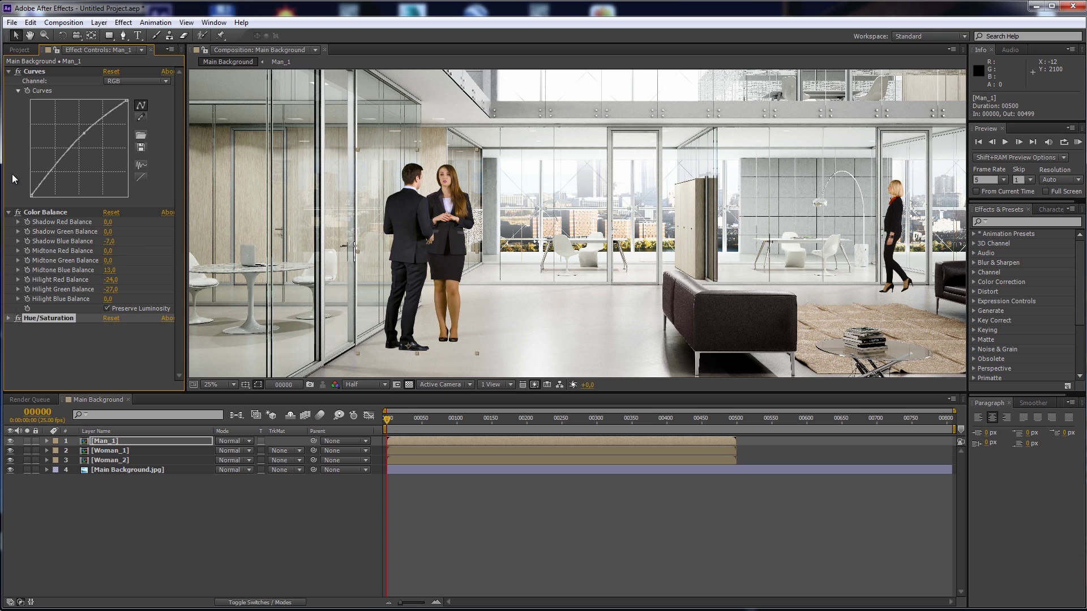
click(9, 212)
click(9, 72)
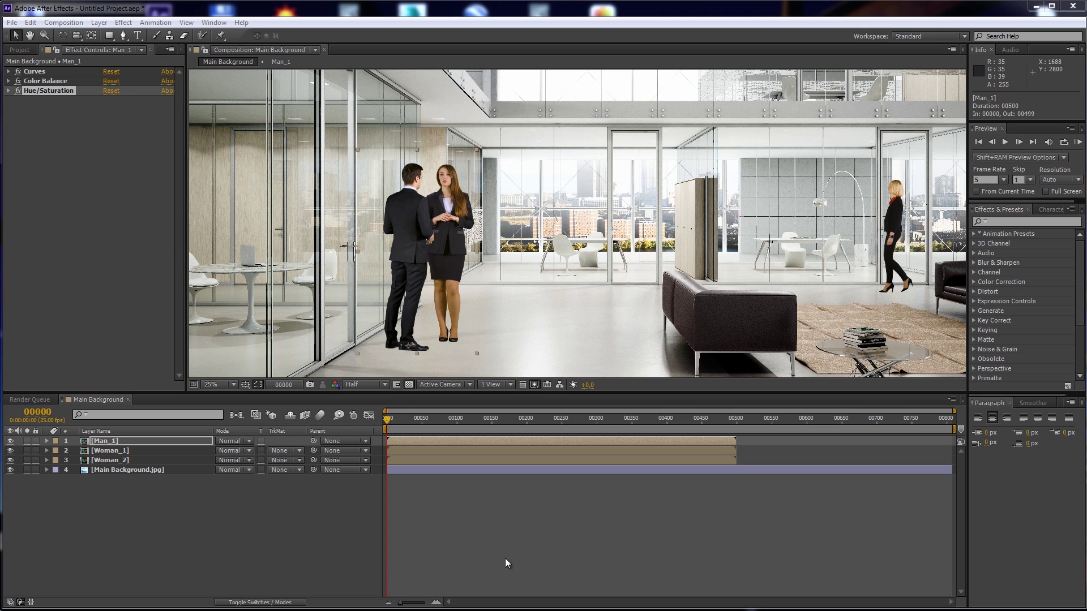
Paste the copied color-correction effects onto the Woman_2 layer and set its Master Saturation to -6.
click(114, 460)
click(31, 22)
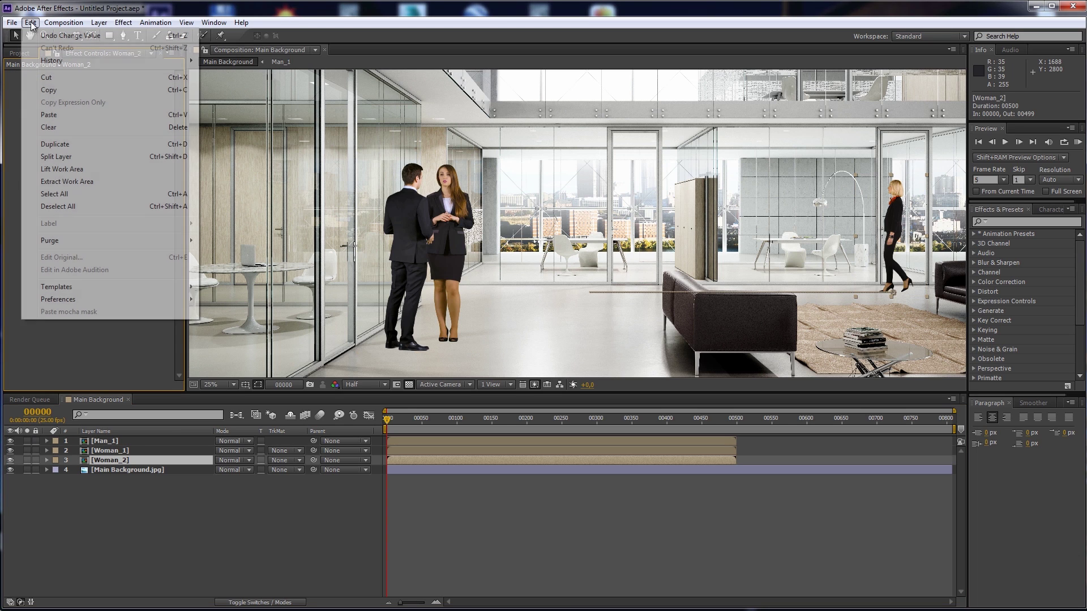
click(49, 114)
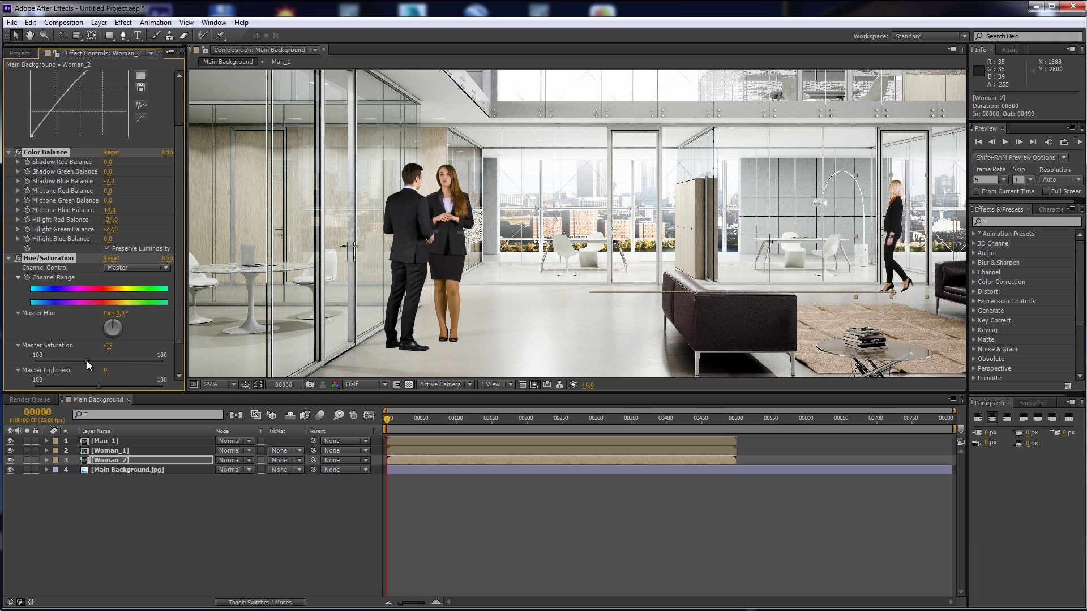
drag(87, 361, 92, 361)
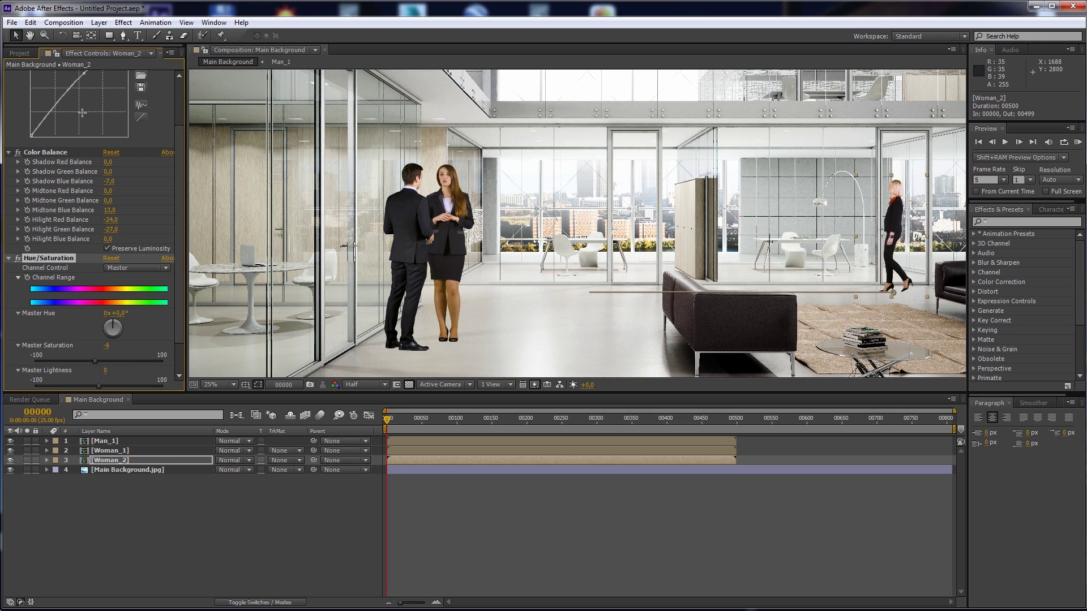
Lower the midtones of Woman_2's RGB curve slightly and turn off Preserve Luminosity in its Color Balance effect.
click(178, 135)
drag(83, 137, 84, 142)
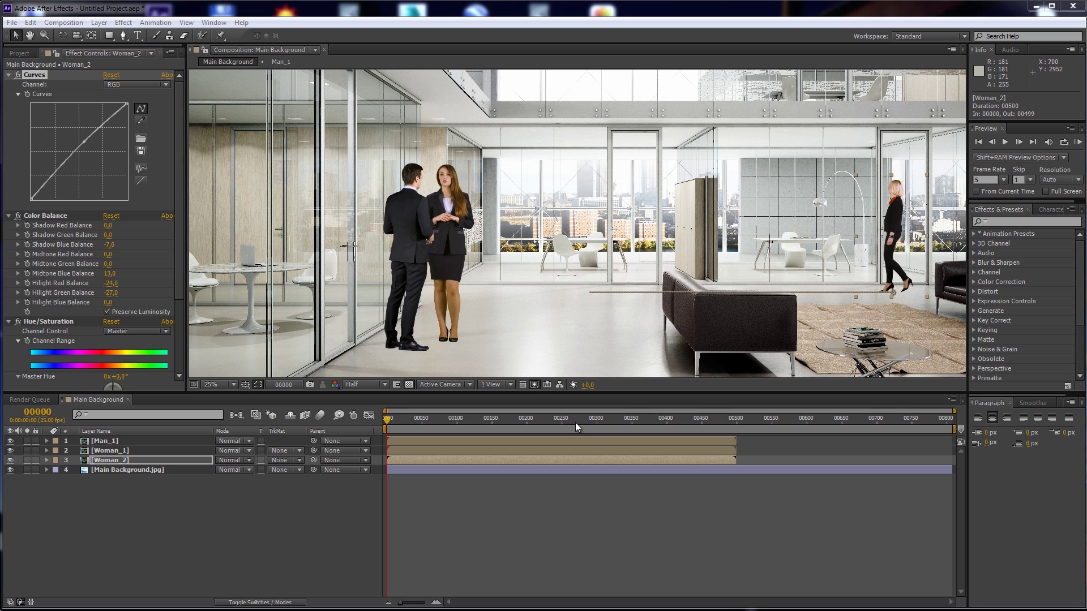
click(107, 312)
drag(179, 267, 180, 353)
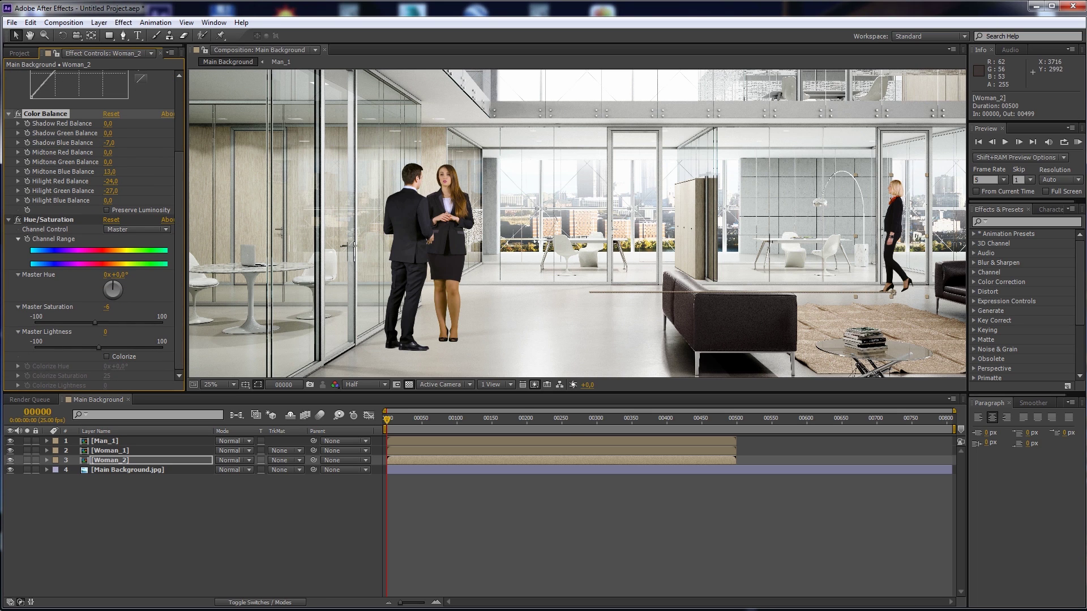
Deselect all layers in the Main Background composition and save the project.
click(21, 53)
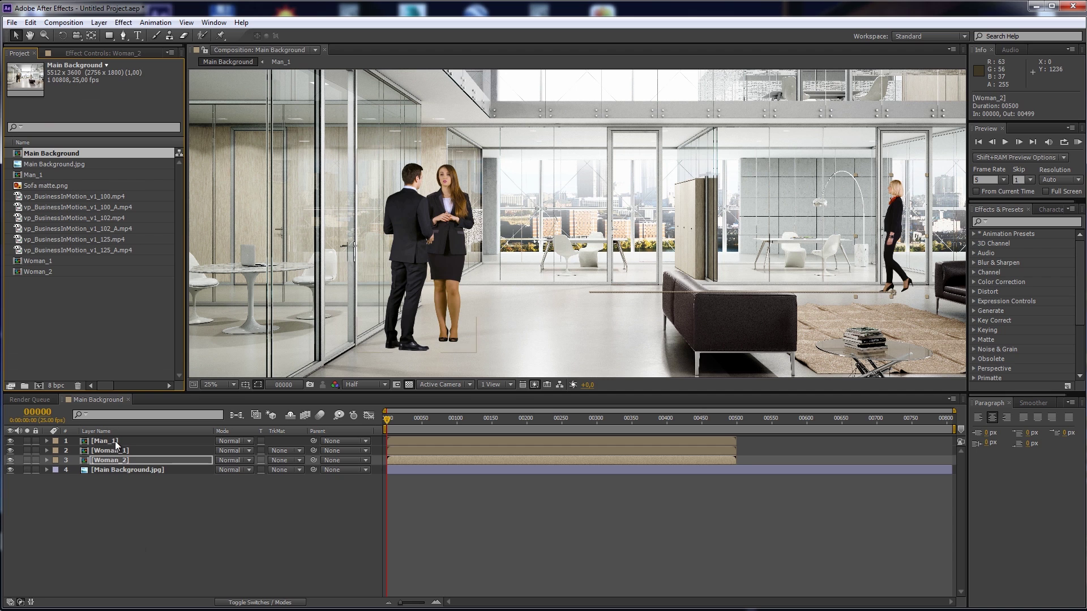
click(115, 441)
click(154, 538)
click(12, 23)
click(23, 104)
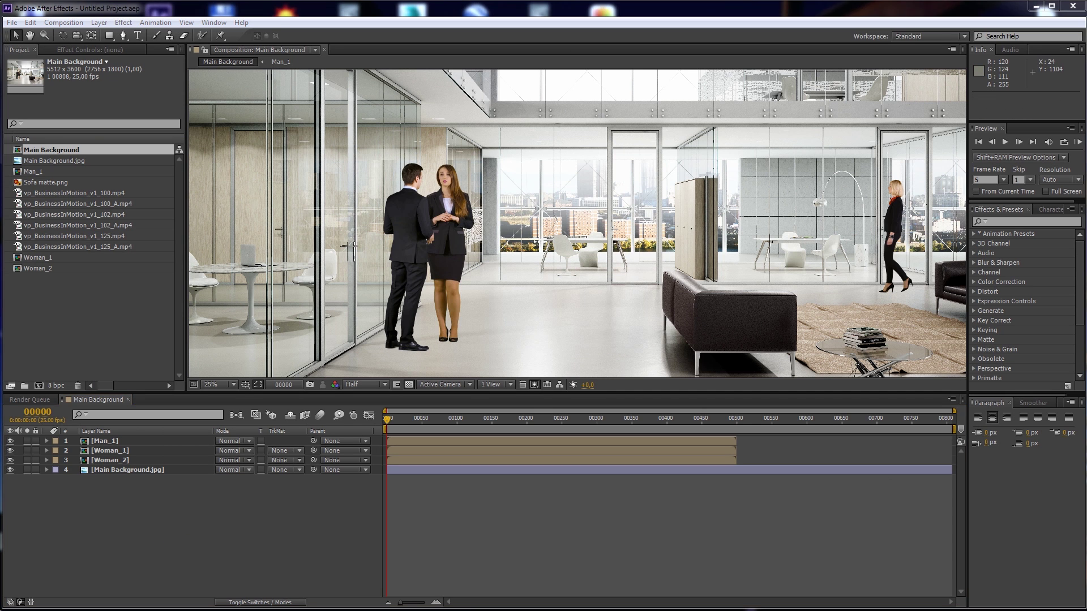
Duplicate the Woman_2 layer, rename the copy Woman_2_reflect and place it directly below Woman_2.
click(106, 461)
click(31, 22)
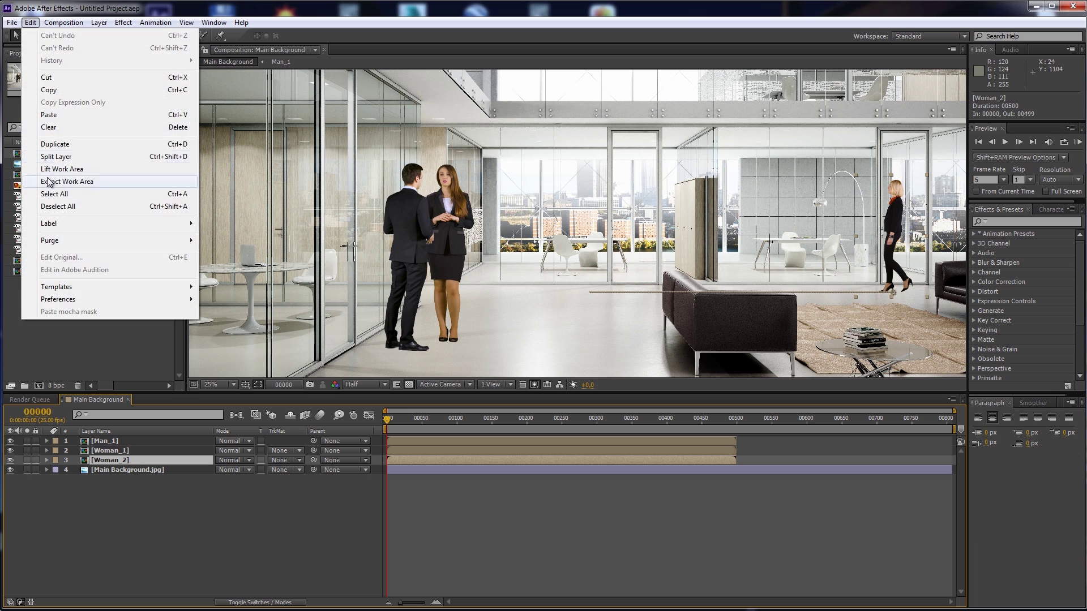
click(51, 145)
key(Return)
click(142, 459)
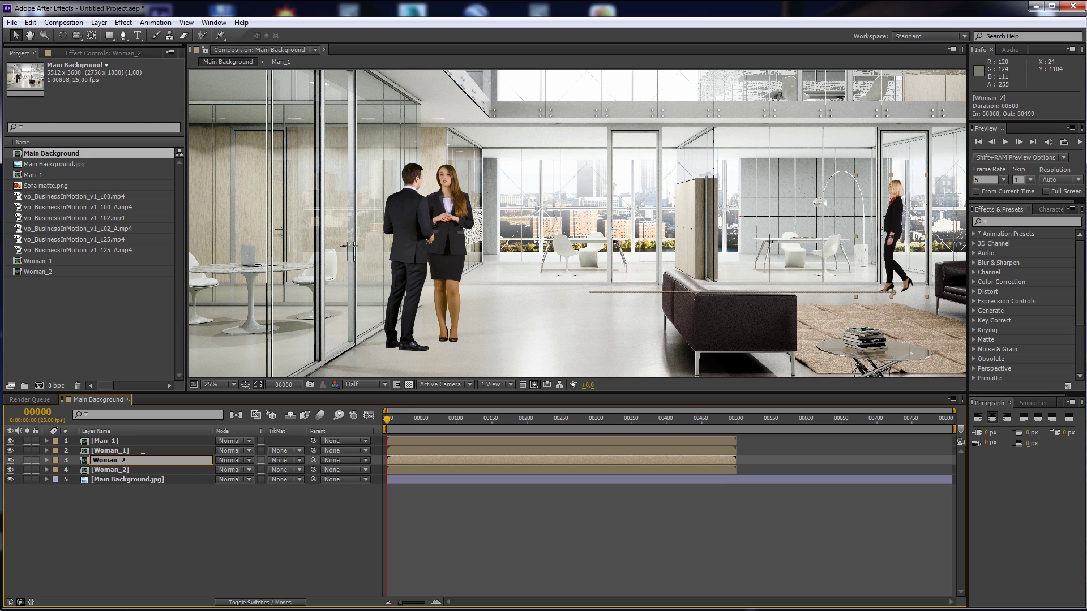
text(_reflect)
key(Return)
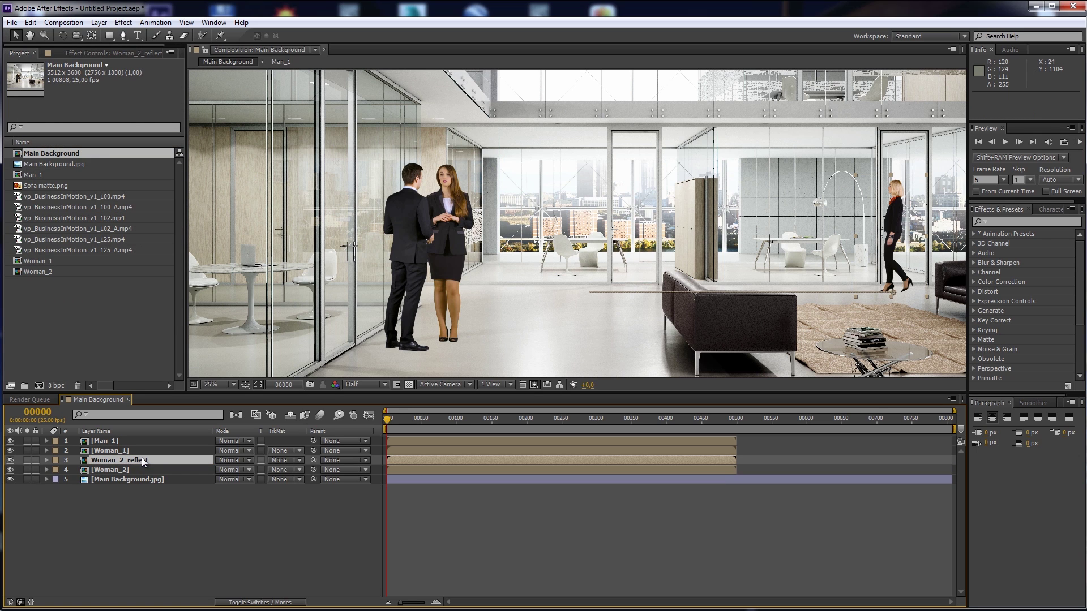
drag(142, 460, 144, 477)
Remove Color Balance and Hue/Saturation from Woman_2_reflect and pull its RGB curve's midtones down to darken it.
click(85, 52)
click(45, 154)
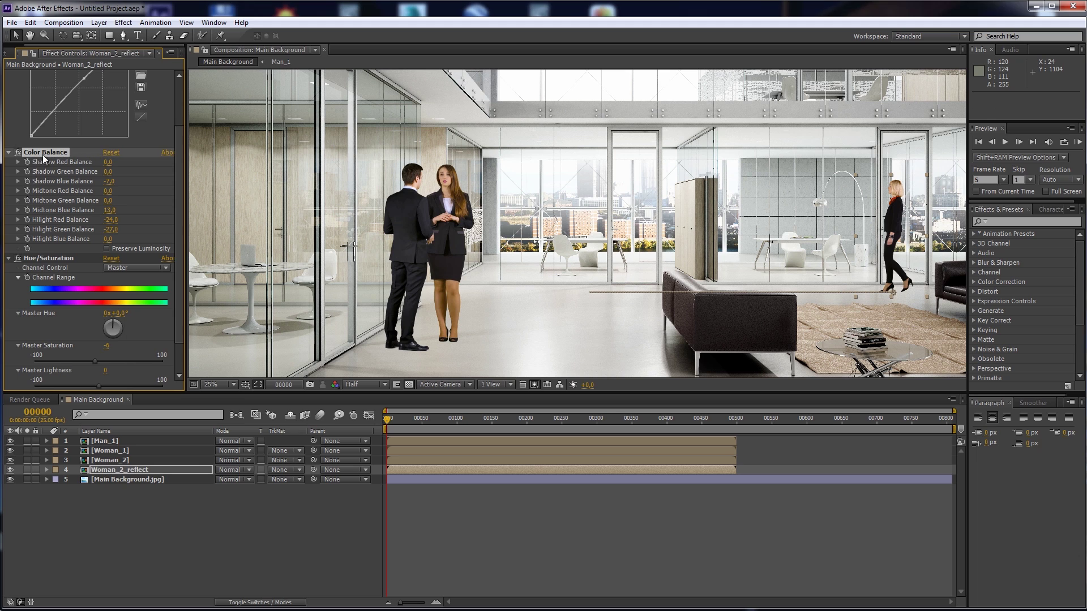
key(Delete)
click(40, 216)
key(Delete)
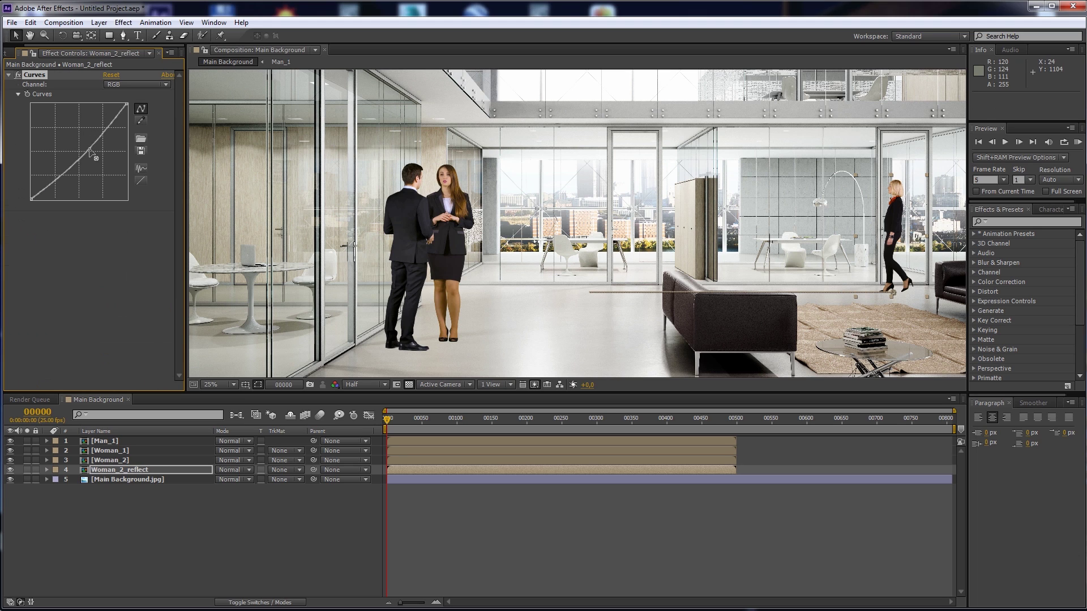
drag(90, 149, 91, 151)
click(8, 76)
Add a Transform distortion effect to Woman_2_reflect and set its Scale Height to -100 to flip the figure vertically.
click(123, 22)
mouse_move(158, 140)
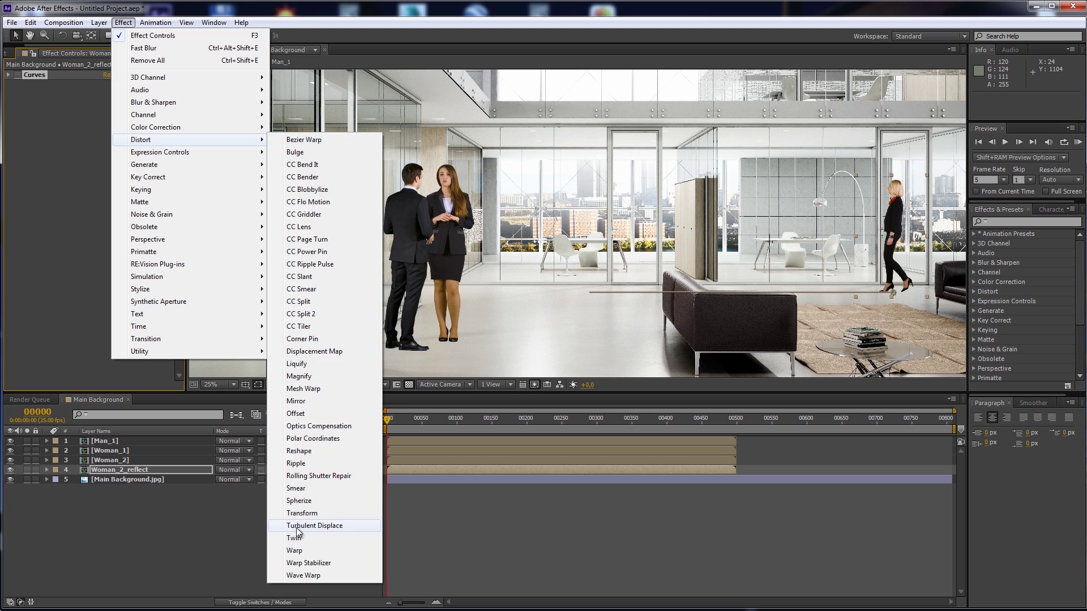
click(302, 513)
click(112, 123)
text(-1)
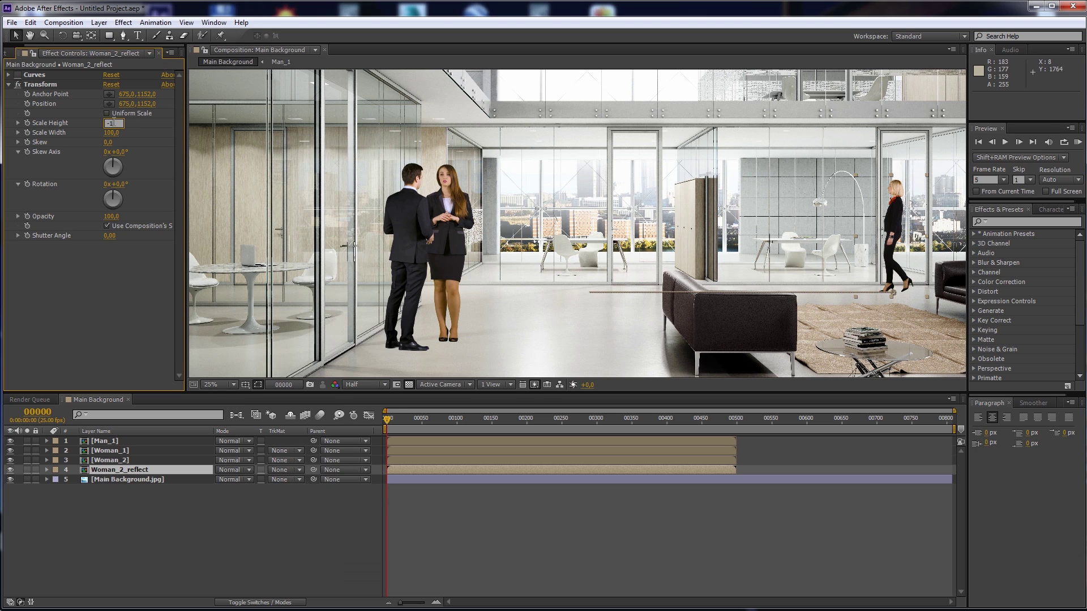
text(00)
key(Return)
Increase the Transform effect's vertical position on Woman_2_reflect until the flipped figure's feet meet the walking woman's feet.
drag(301, 107, 262, 132)
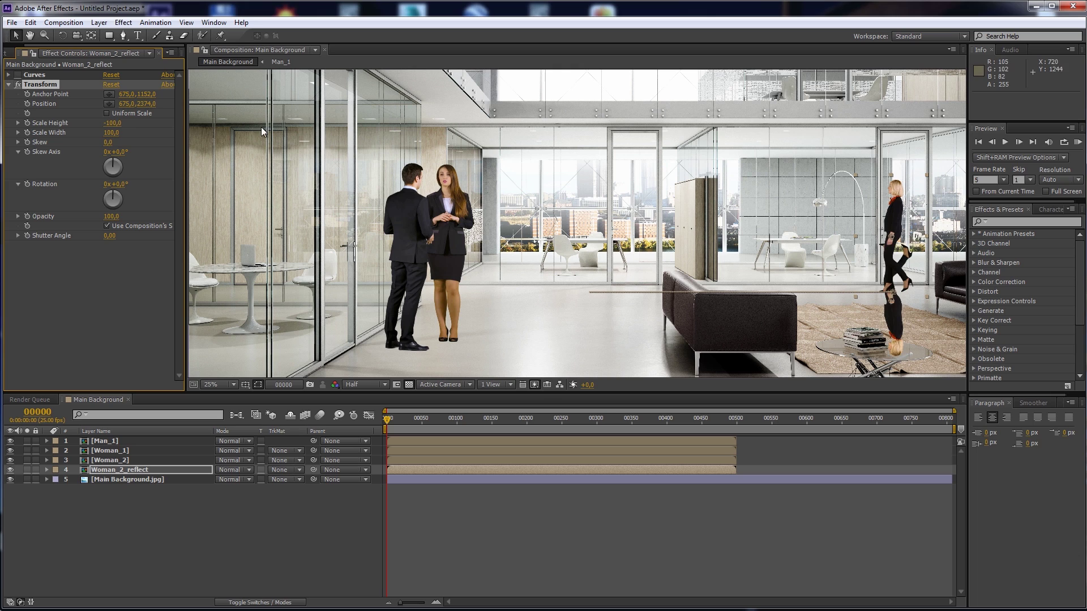
drag(146, 104, 139, 109)
click(9, 85)
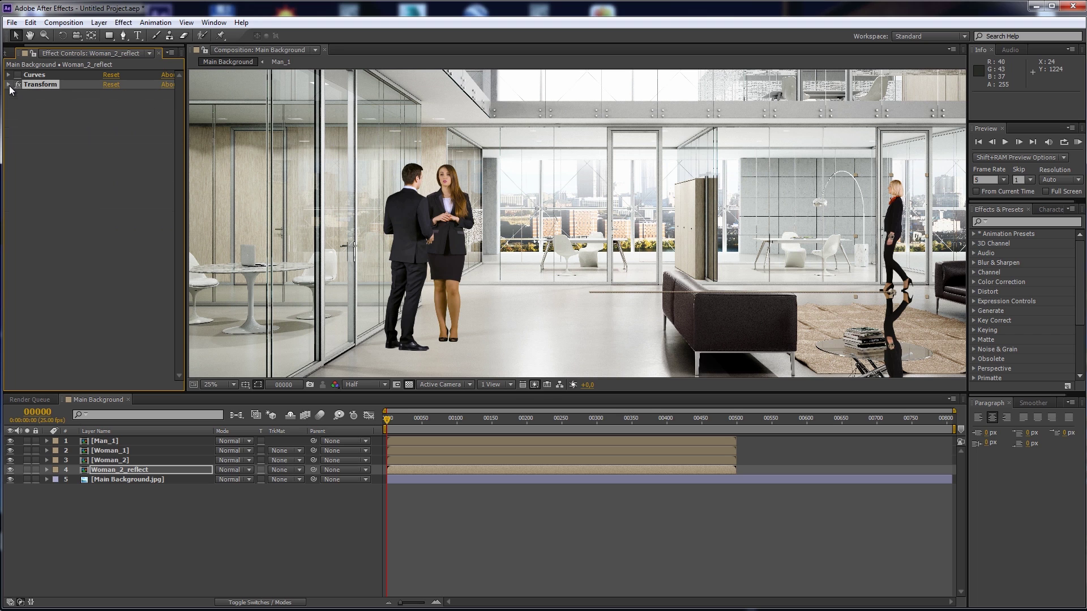
Add a Fast Blur effect with Blurriness 101 to Woman_2_reflect, blurring horizontally and vertically with Repeat Edge Pixels enabled.
click(124, 22)
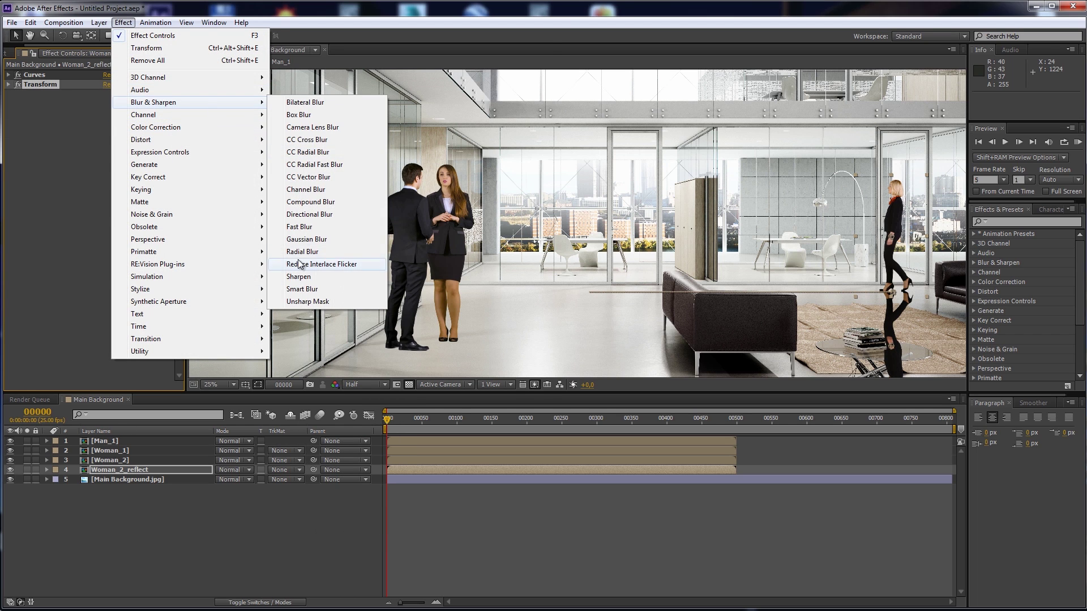
click(306, 227)
drag(109, 105, 138, 126)
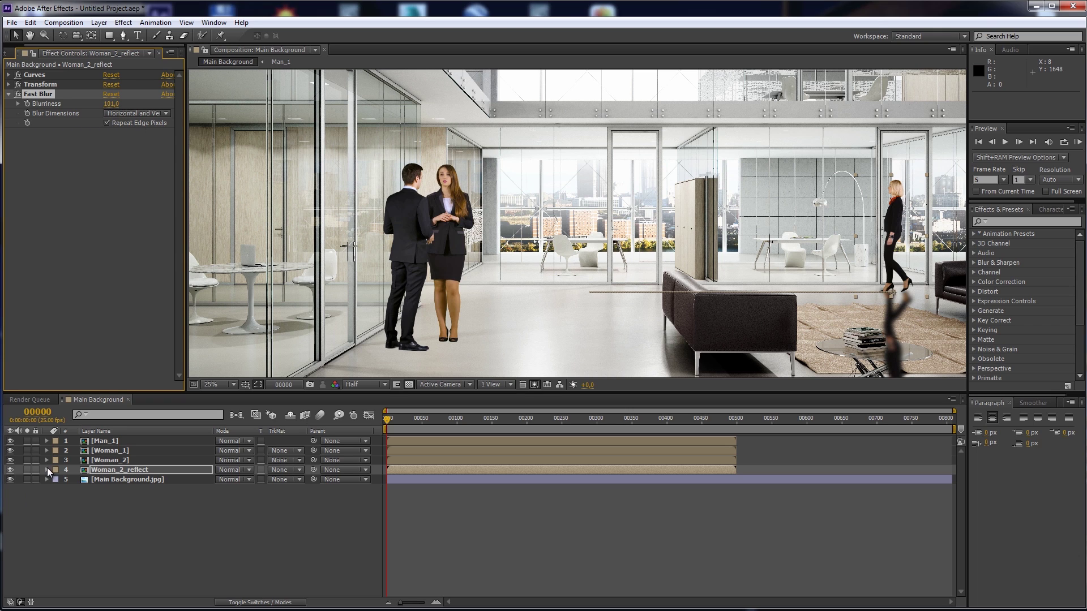
Copy the Curves, Transform and Fast Blur effects of Woman_2_reflect.
click(39, 76)
shift+click(41, 95)
click(31, 23)
click(49, 115)
Set the Woman_2_reflect layer's Opacity to 34%.
click(47, 470)
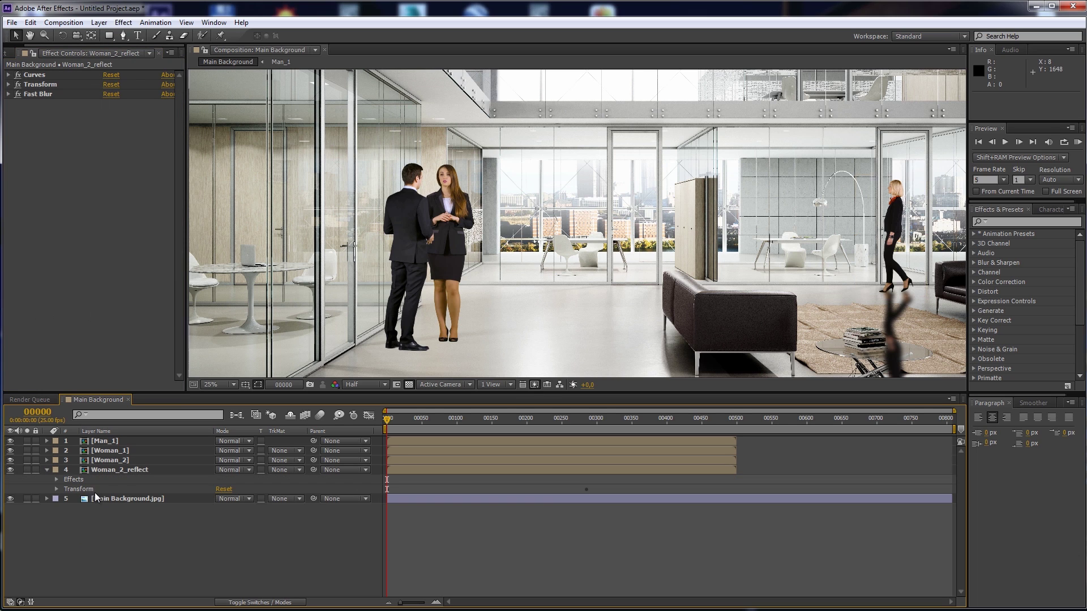
click(57, 489)
drag(224, 537, 193, 554)
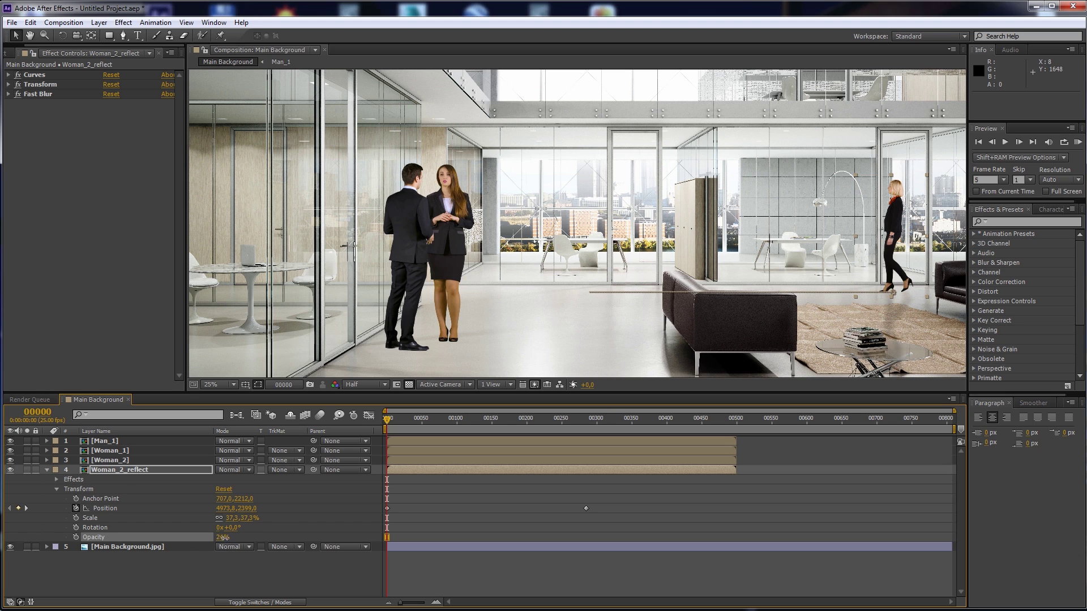
drag(227, 543, 231, 542)
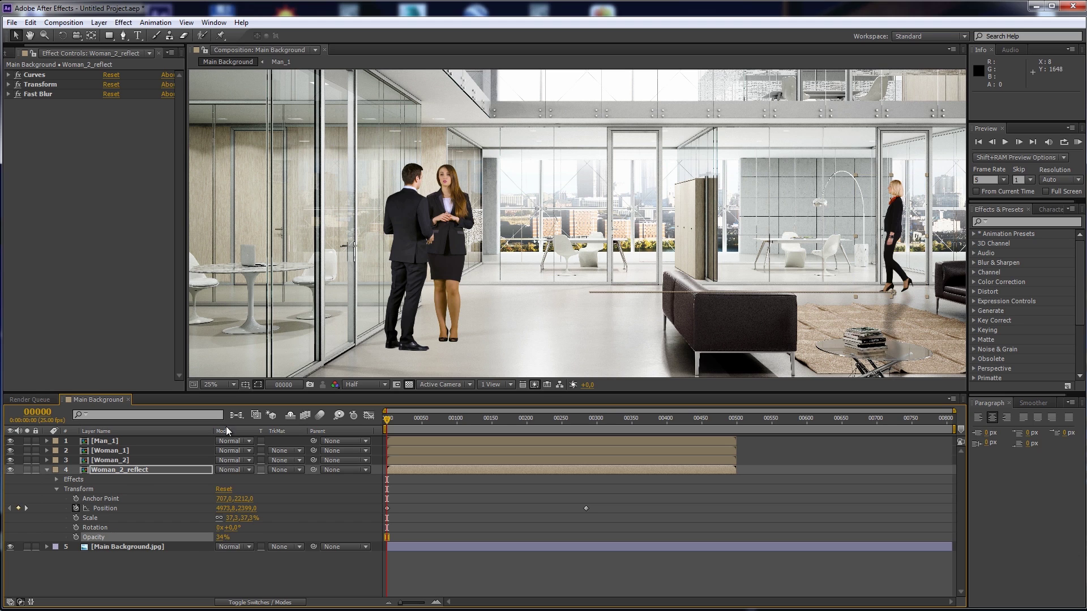
click(47, 471)
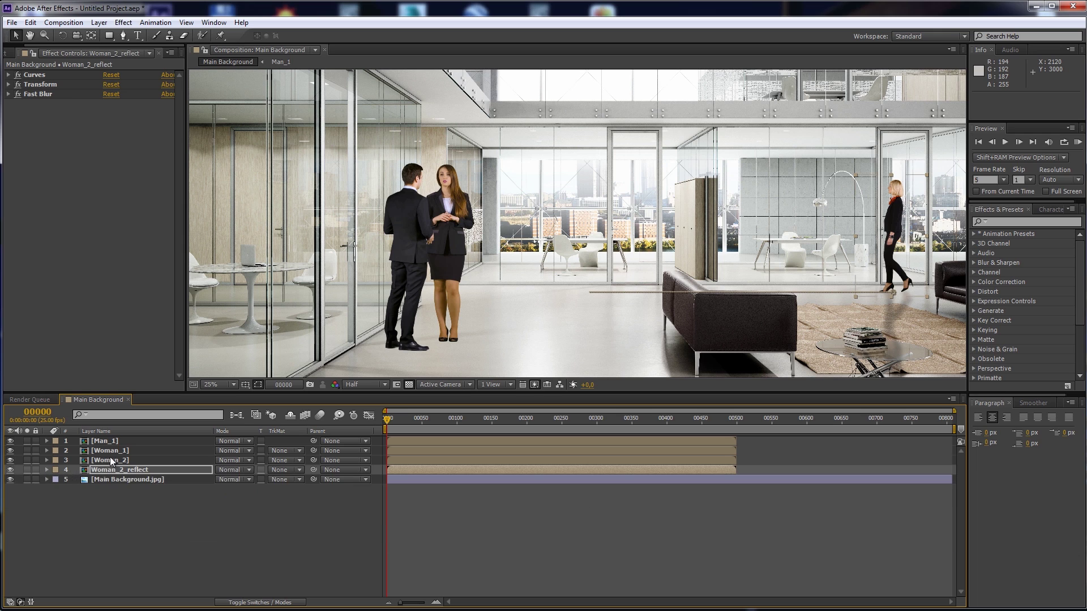
Duplicate the Man_1 layer, rename the copy Man_1_reflect and place it directly below Man_1.
click(109, 441)
click(31, 22)
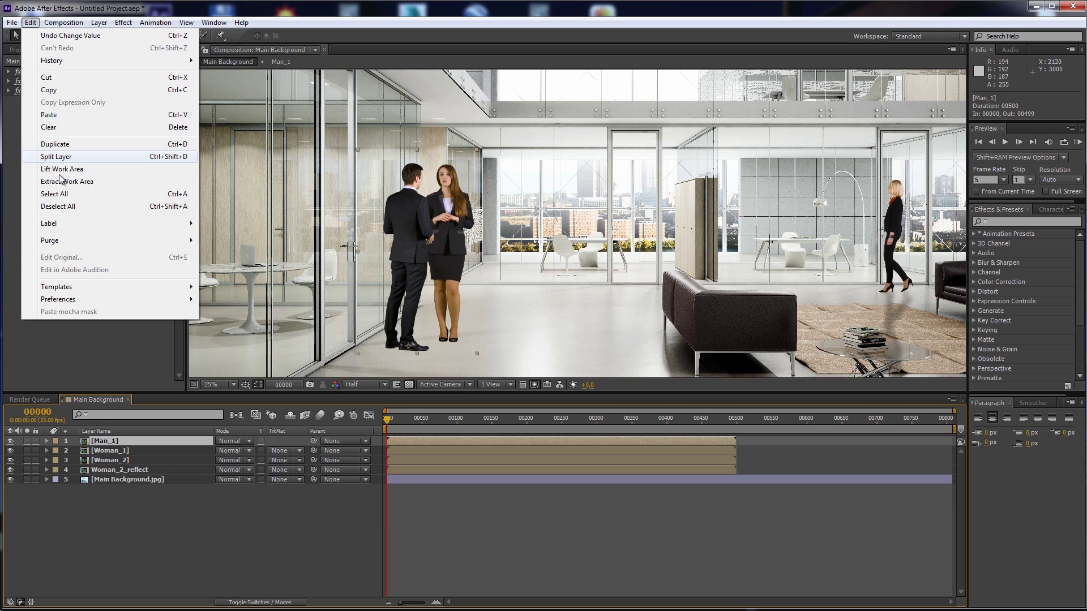
click(40, 142)
key(Return)
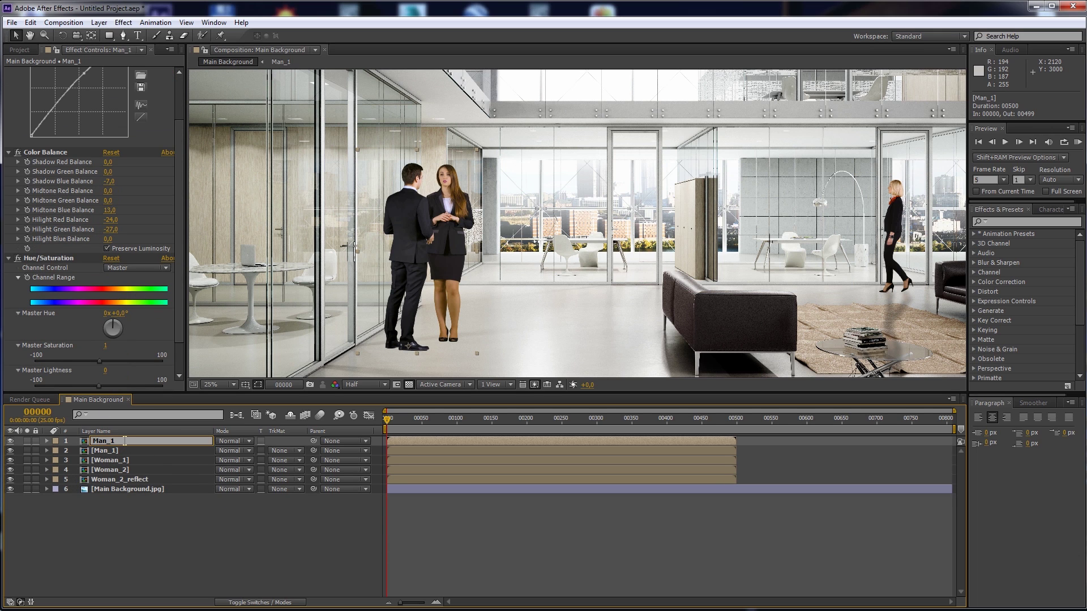
key(Return)
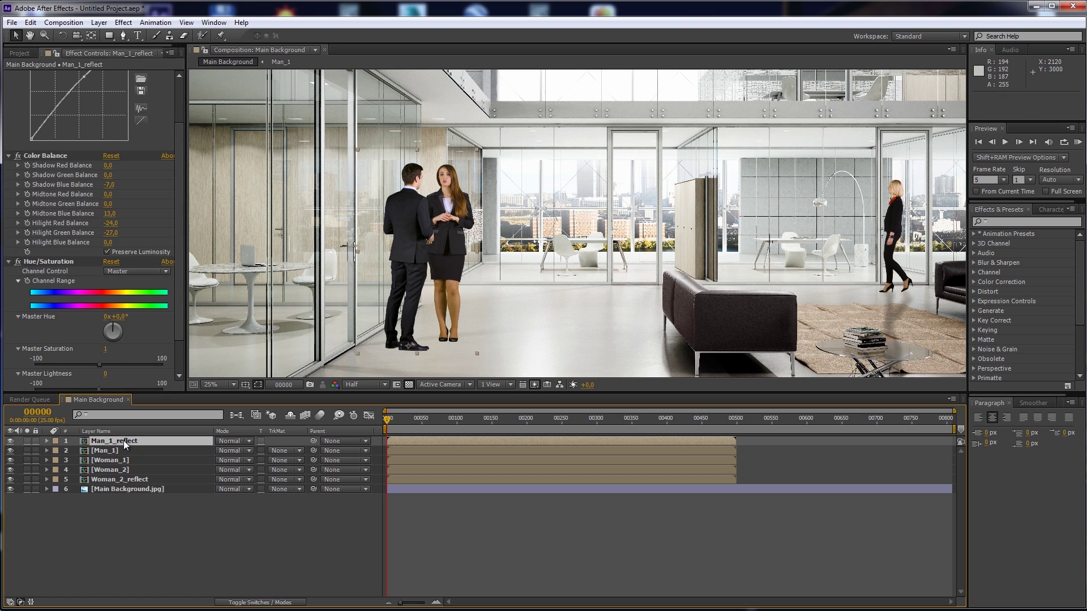
drag(124, 441, 125, 451)
Delete the Color Balance, Hue/Saturation and Curves effects from Man_1_reflect.
click(47, 158)
key(Delete)
click(44, 212)
key(Delete)
click(43, 79)
key(Delete)
Paste the copied reflection effects onto Man_1_reflect and adjust Transform with Skew 10 so the reflection meets the man's feet.
right_click(62, 141)
click(31, 23)
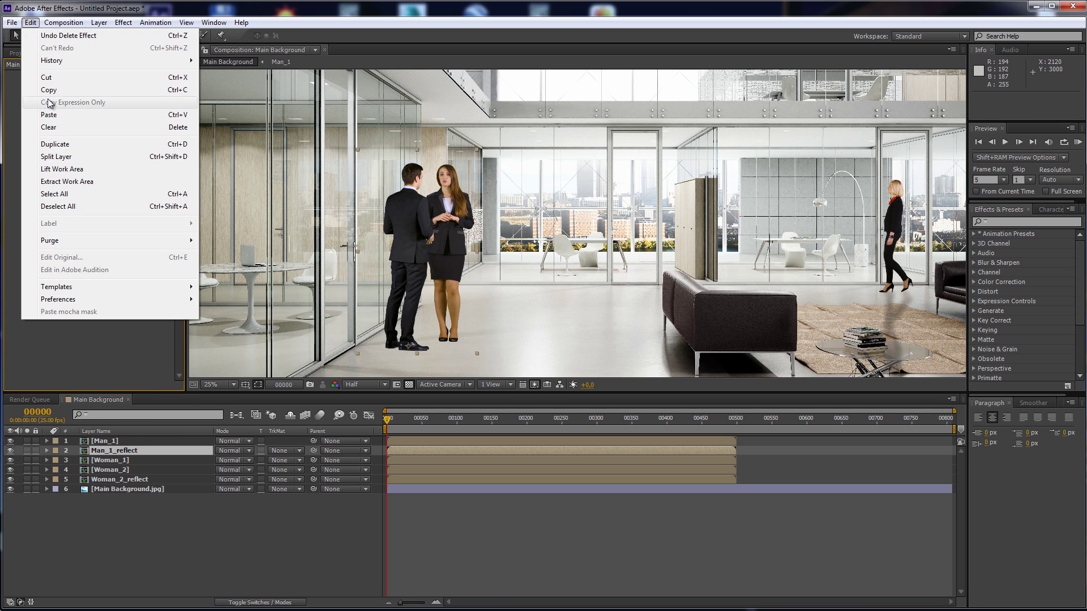
click(46, 105)
ctrl+click(9, 74)
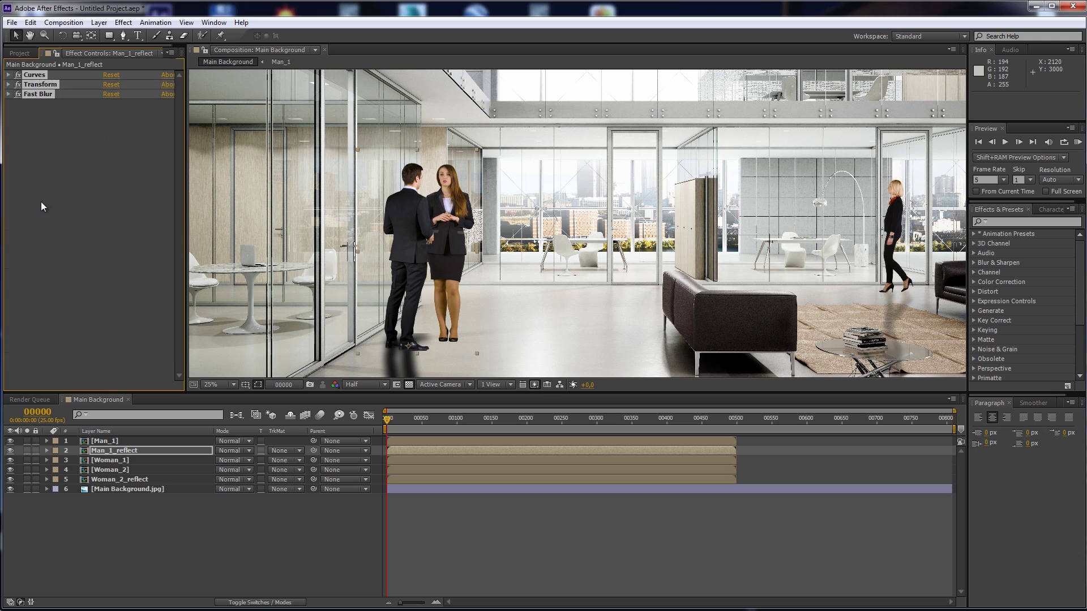
click(9, 85)
mouse_move(148, 104)
mouse_down()
mouse_move(194, 104)
mouse_move(139, 105)
mouse_up()
Set the Man_1_reflect layer's Opacity to 28%.
click(47, 451)
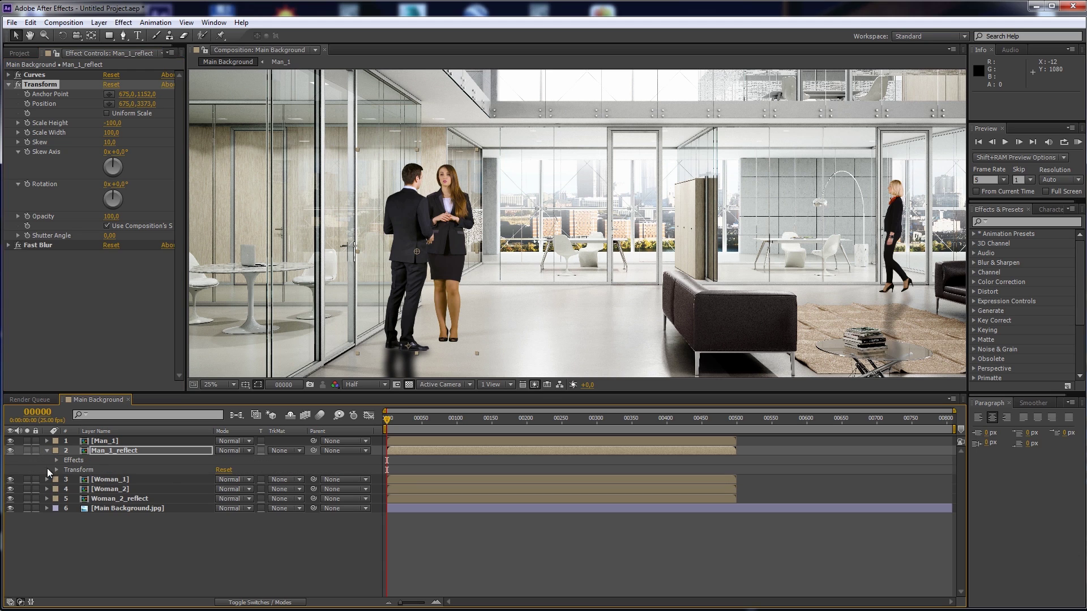
click(170, 517)
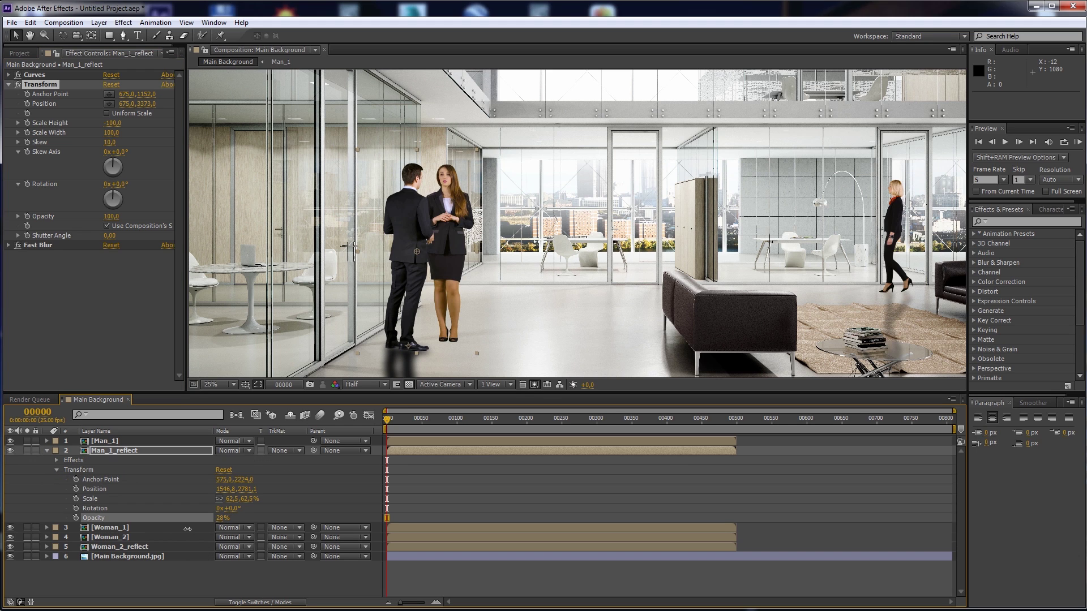
click(46, 451)
Duplicate the Woman_1 layer, rename the copy Woman_1_reflect and place it directly below Woman_1.
click(113, 461)
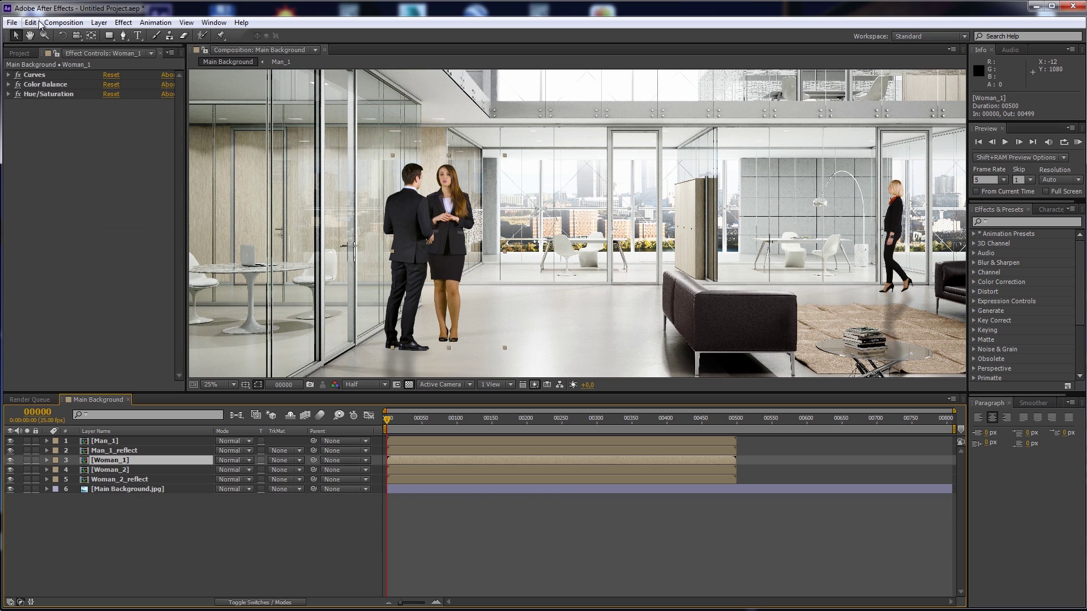
click(31, 22)
click(107, 146)
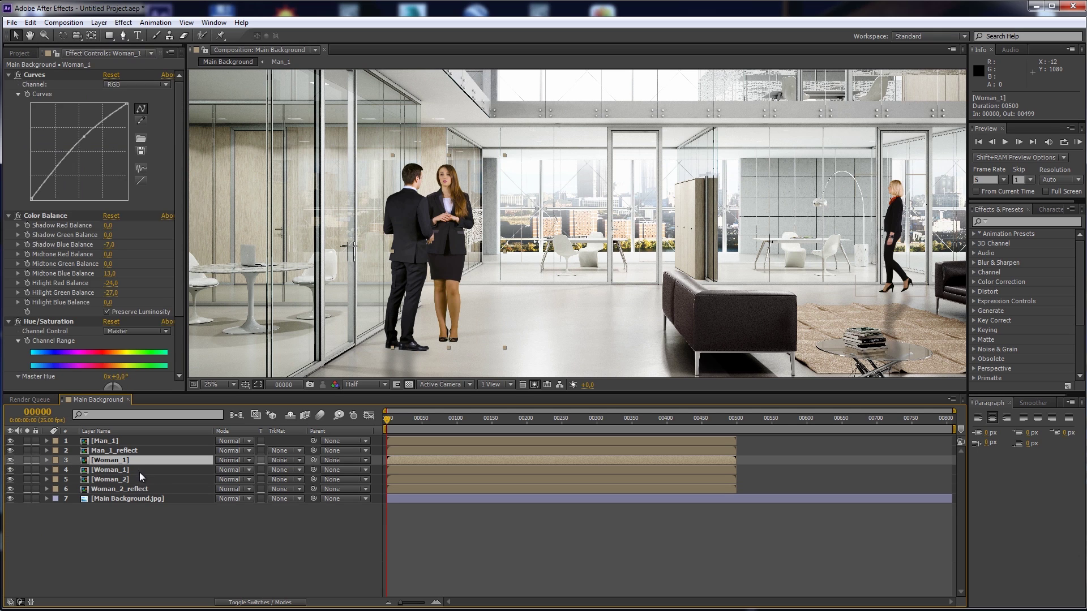
key(Return)
text(_reflect)
key(Return)
drag(136, 460, 140, 472)
Delete the Color Balance, Hue/Saturation and Curves effects from Woman_1_reflect.
click(43, 151)
key(Delete)
click(46, 215)
key(Delete)
click(48, 73)
key(Delete)
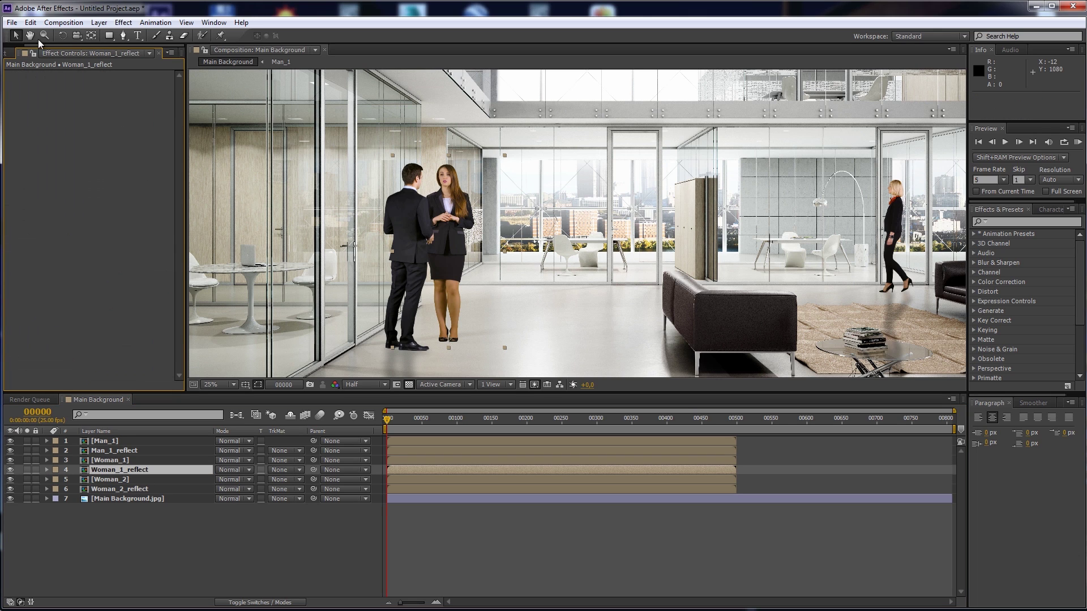
Paste the copied Curves, Transform and Fast Blur effects onto Woman_1_reflect and set the Transform effect's Position to 675, 3263.
click(31, 23)
click(56, 113)
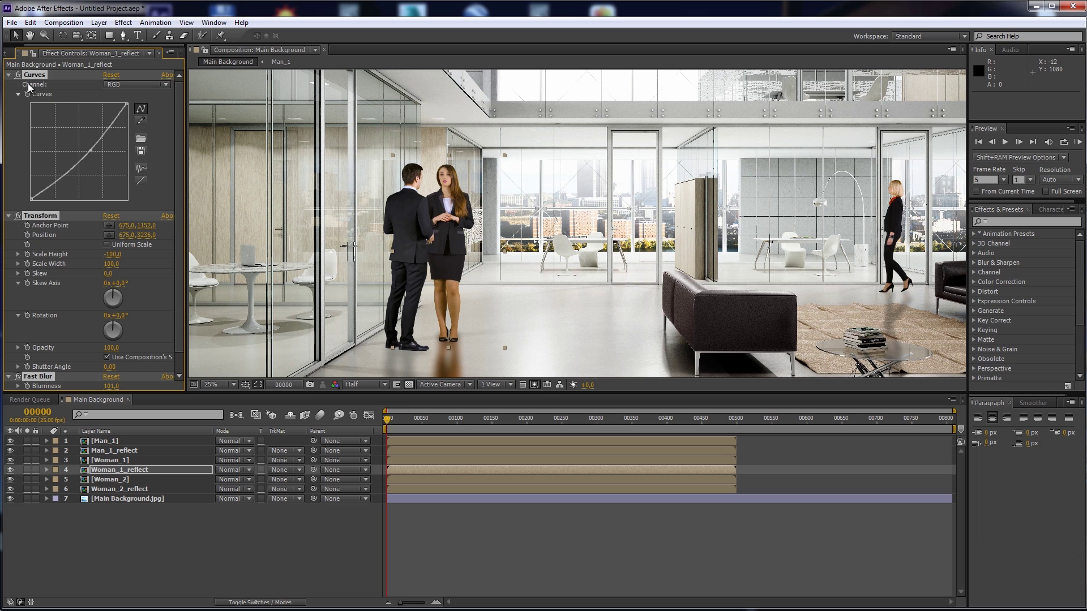
click(36, 136)
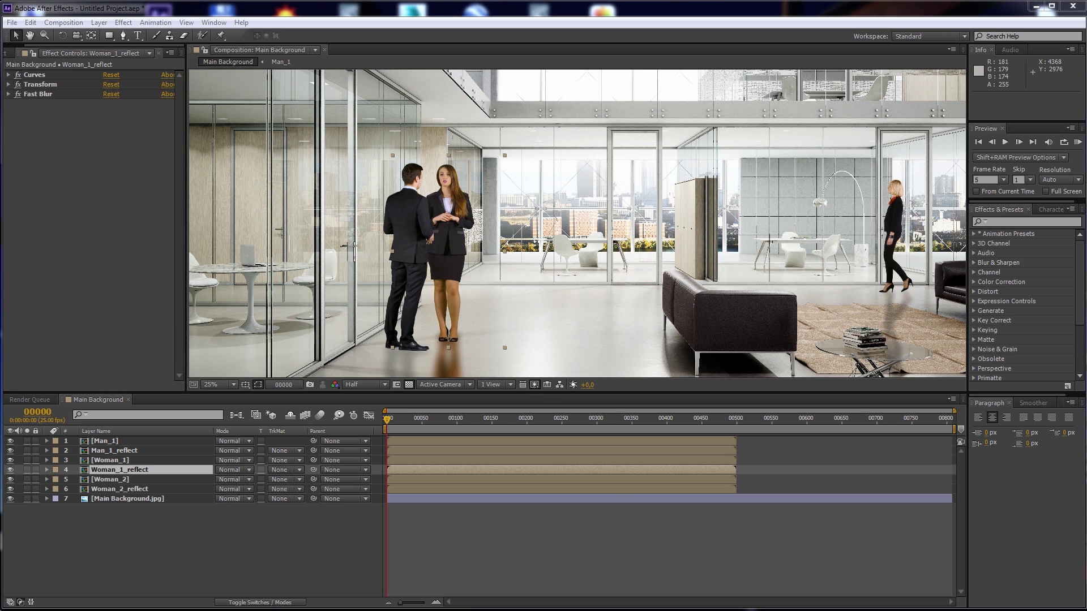
click(8, 85)
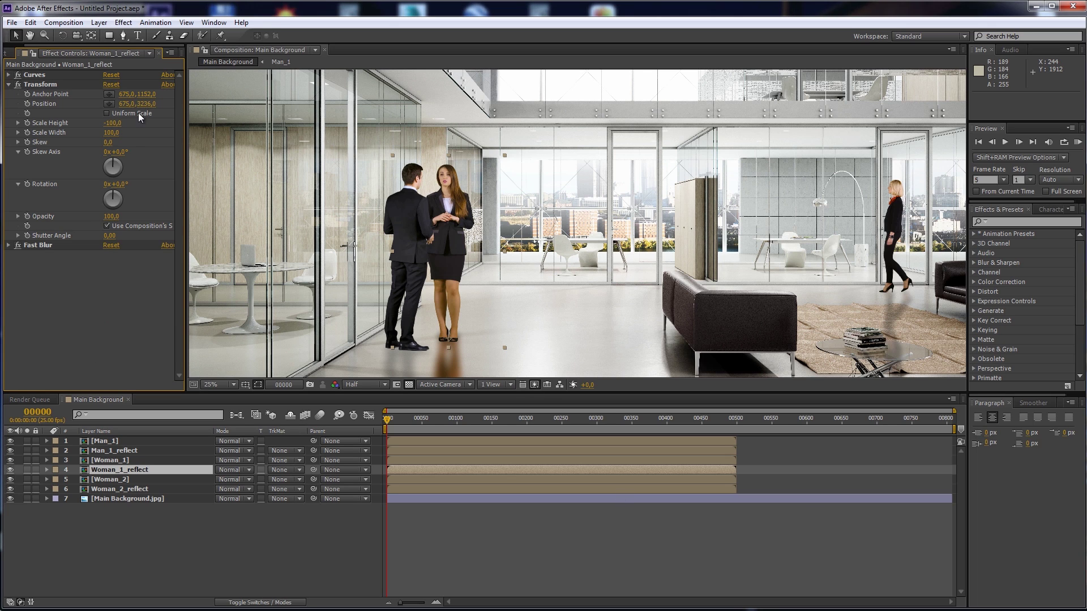
drag(153, 101, 156, 105)
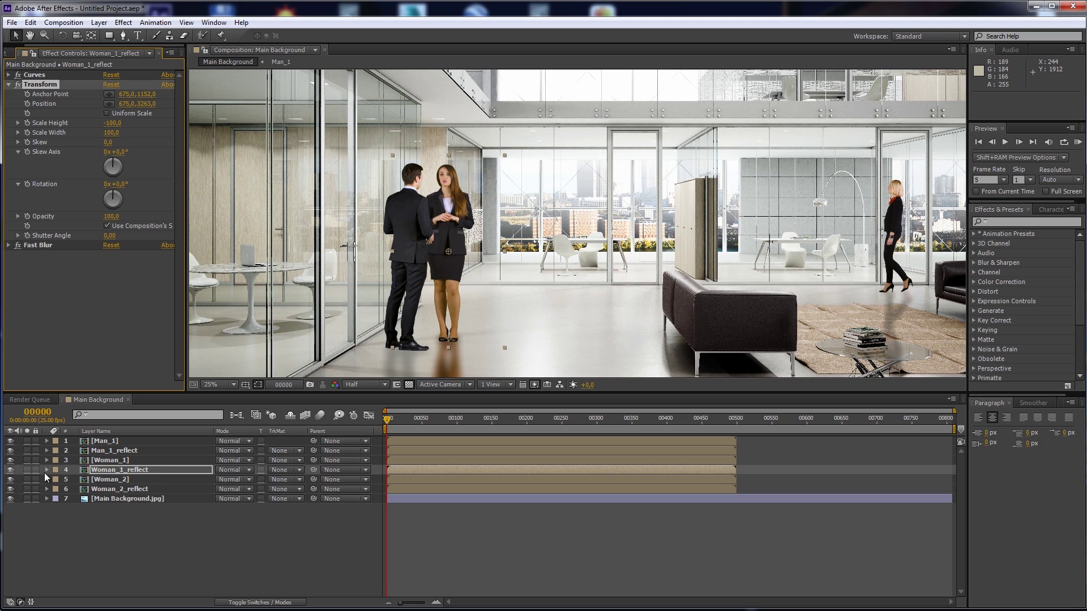
Set the Woman_1_reflect layer's Opacity to 36%.
click(48, 470)
click(56, 489)
click(204, 537)
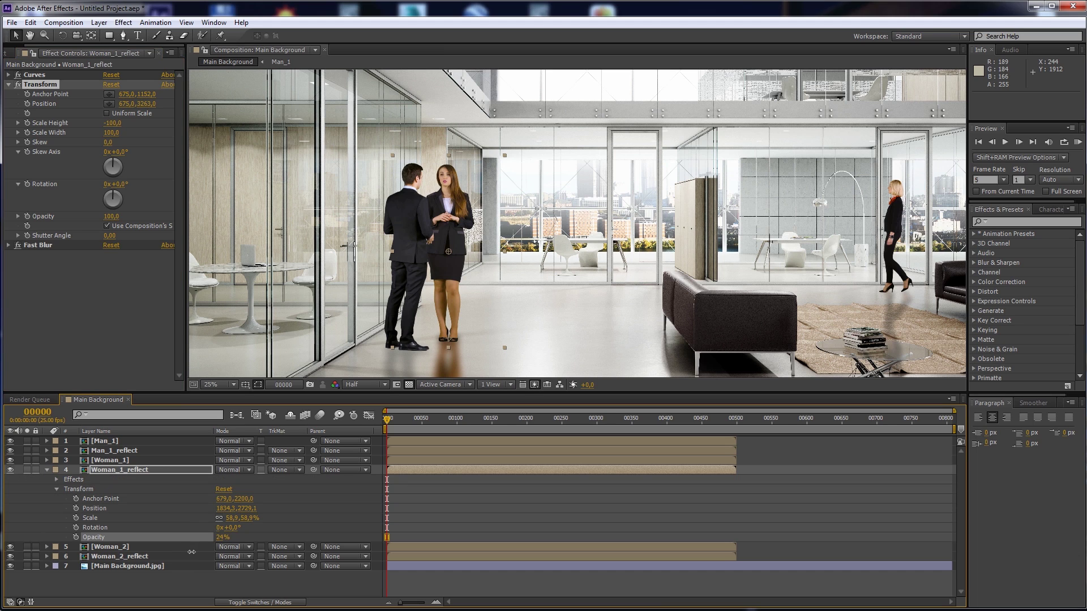
drag(223, 537, 219, 538)
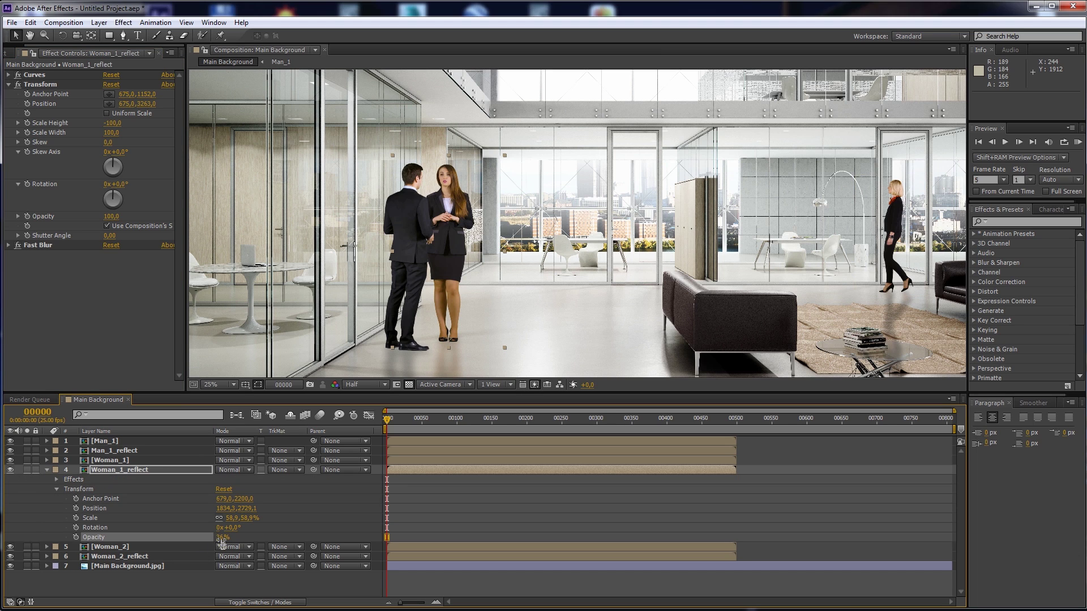
Fine-tune the Curves effect's midtones on Woman_1_reflect and collapse its effect settings.
click(9, 76)
drag(91, 152, 96, 155)
click(8, 74)
click(8, 84)
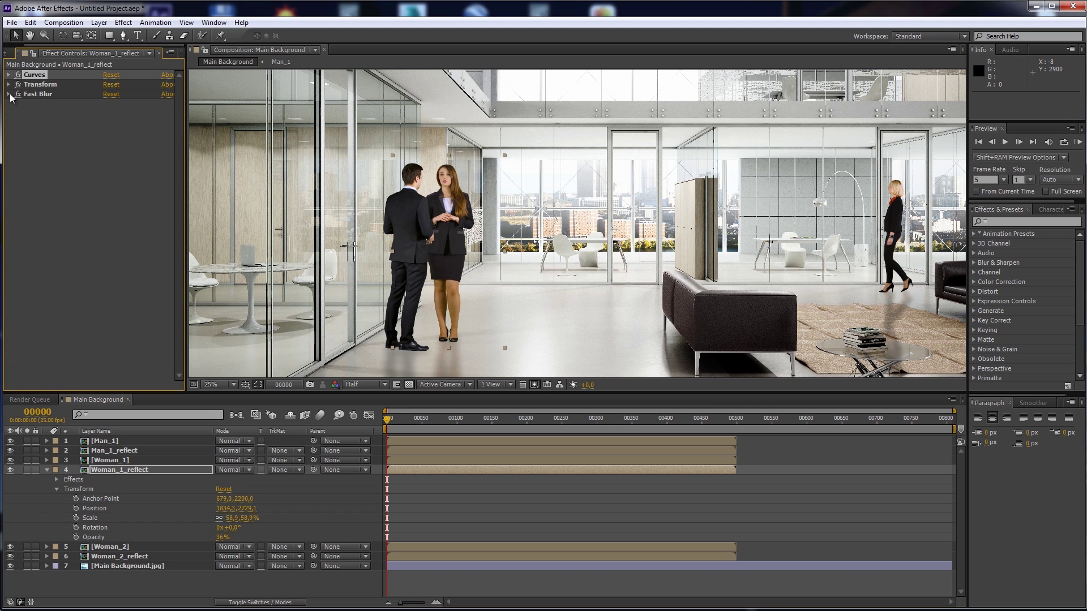
Deselect and collapse the Woman_1_reflect layer, and save the project.
click(168, 426)
click(46, 470)
click(11, 22)
click(44, 115)
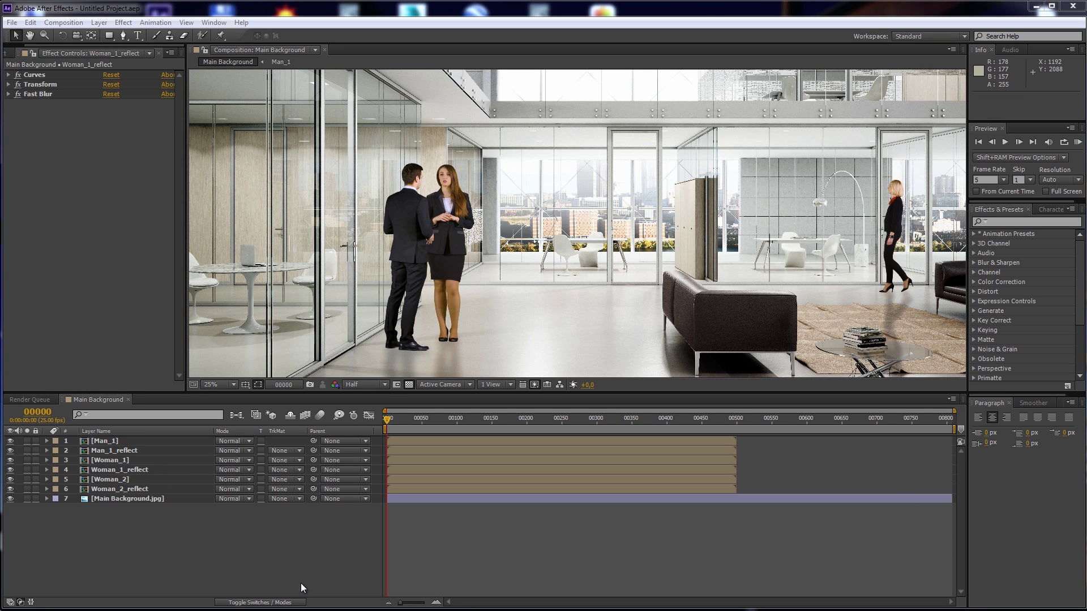
Open the Man_1 composition and pre-compose its two clips as Pre-comp 1, moving all attributes into the new composition.
click(112, 440)
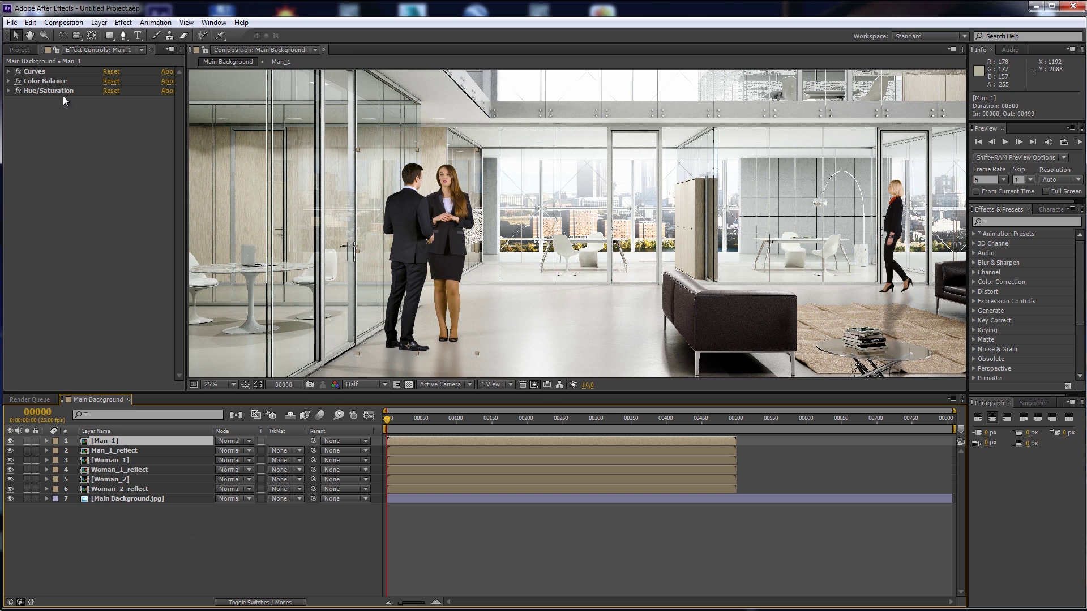
double_click(111, 441)
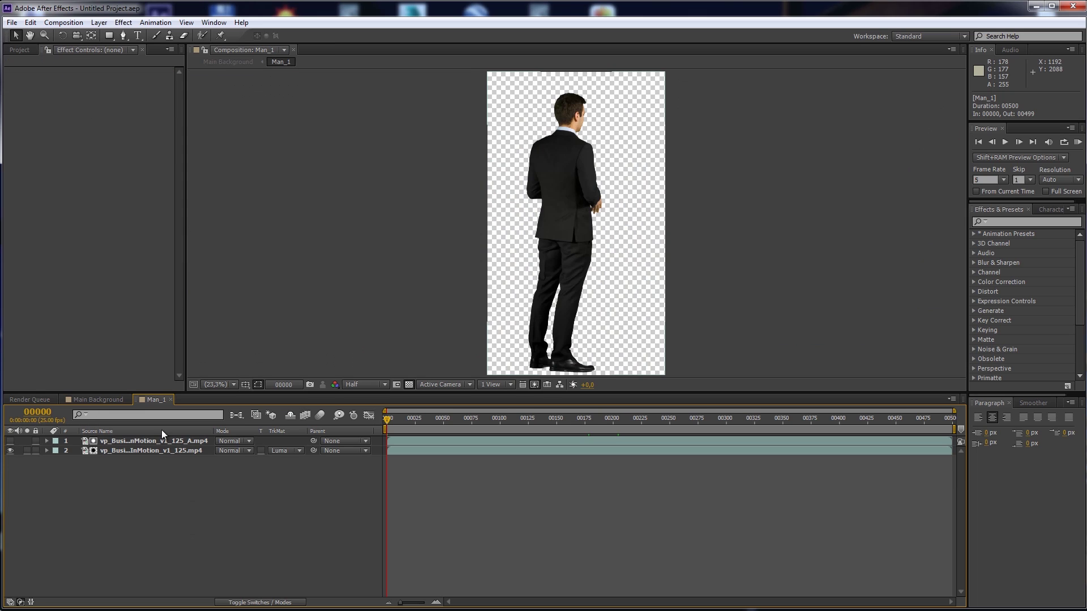
shift+click(122, 452)
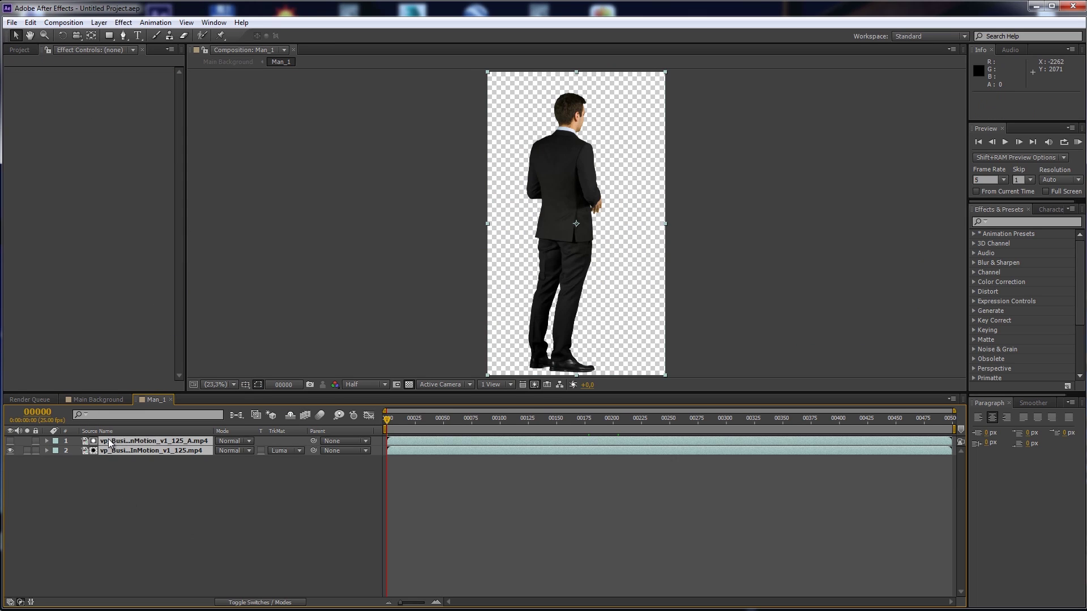
right_click(111, 451)
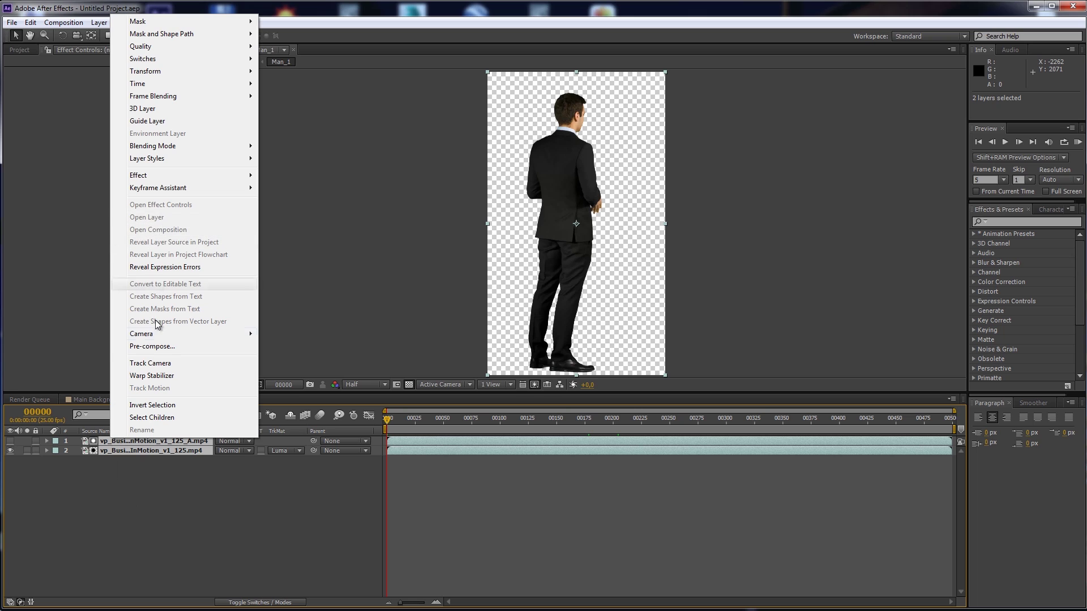
click(151, 346)
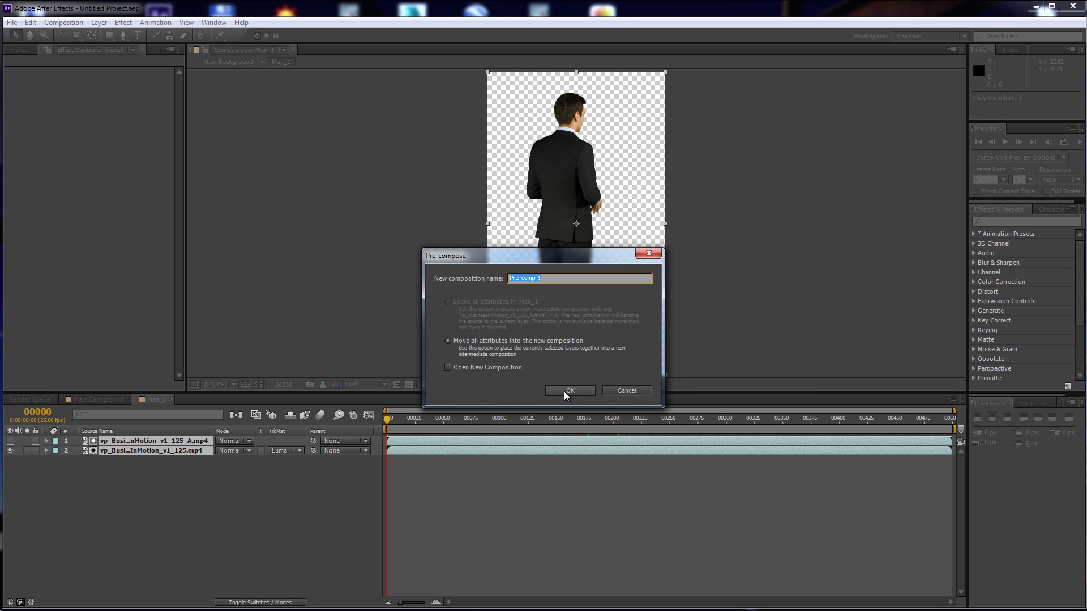
click(569, 391)
Duplicate the Pre-comp 1 layer in the Man_1 composition, with the man's shoes in close view.
drag(539, 332, 552, 280)
scroll(545, 288, up, 3)
scroll(556, 168, up, 2)
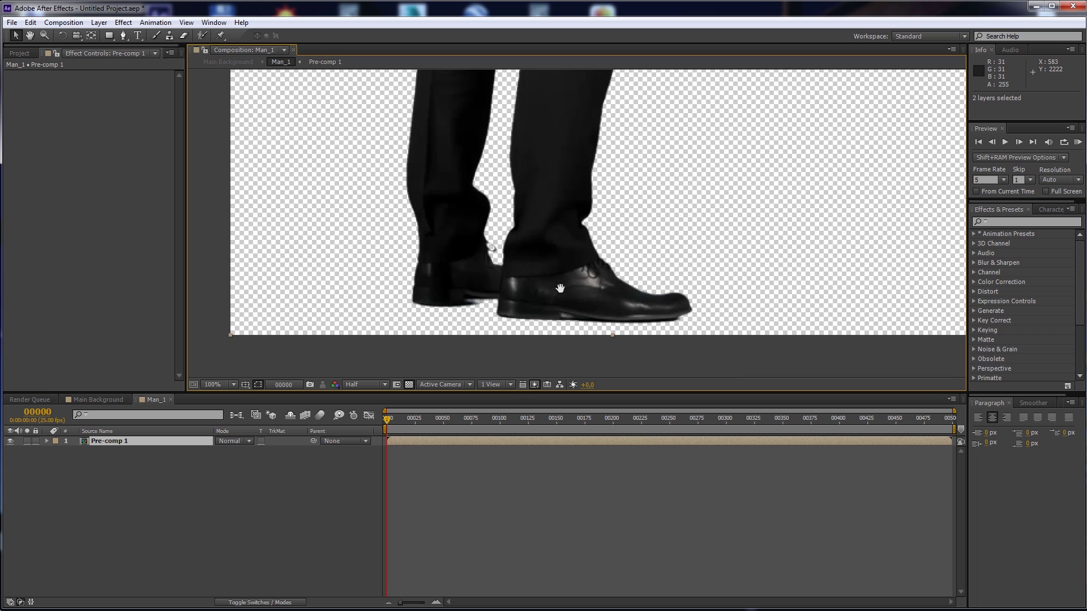
click(30, 22)
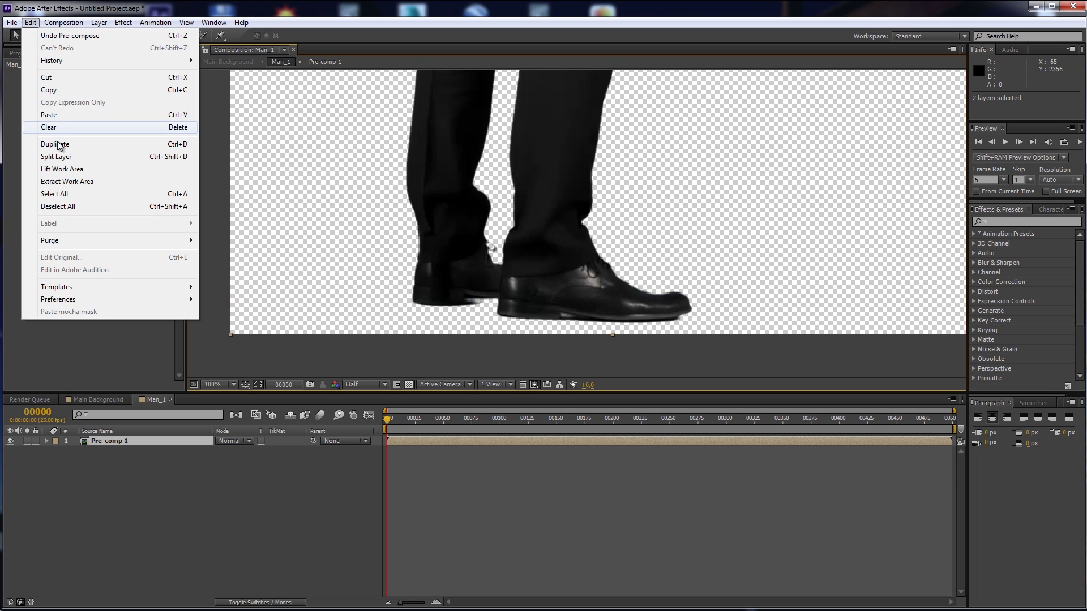
click(54, 144)
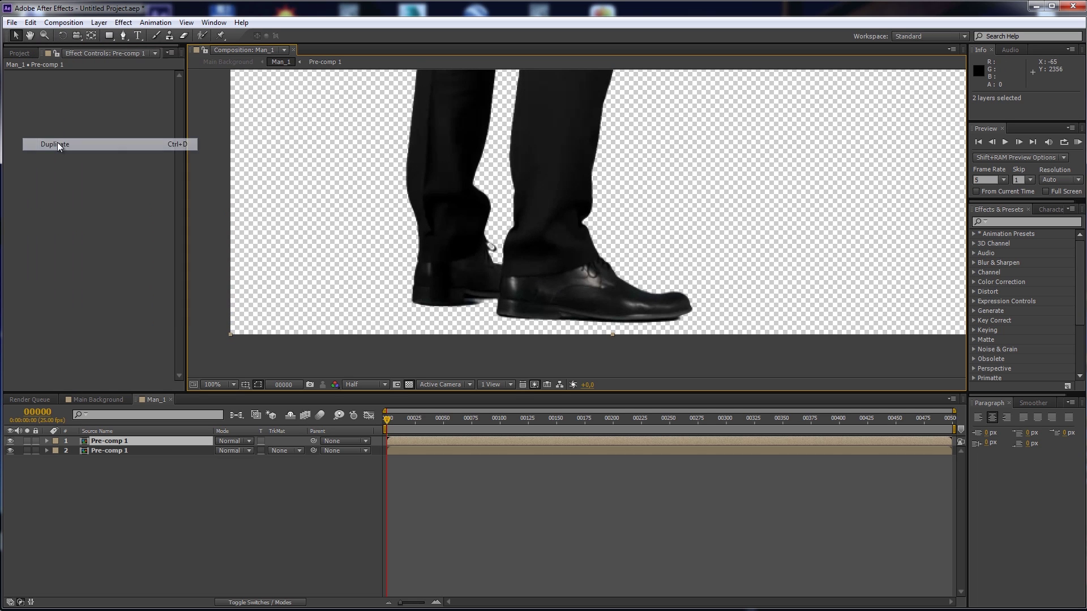
Hide the upper Pre-comp 1 and mask the lower copy to the shoe soles with a rectangle whose top edge slants along them.
click(117, 451)
click(107, 35)
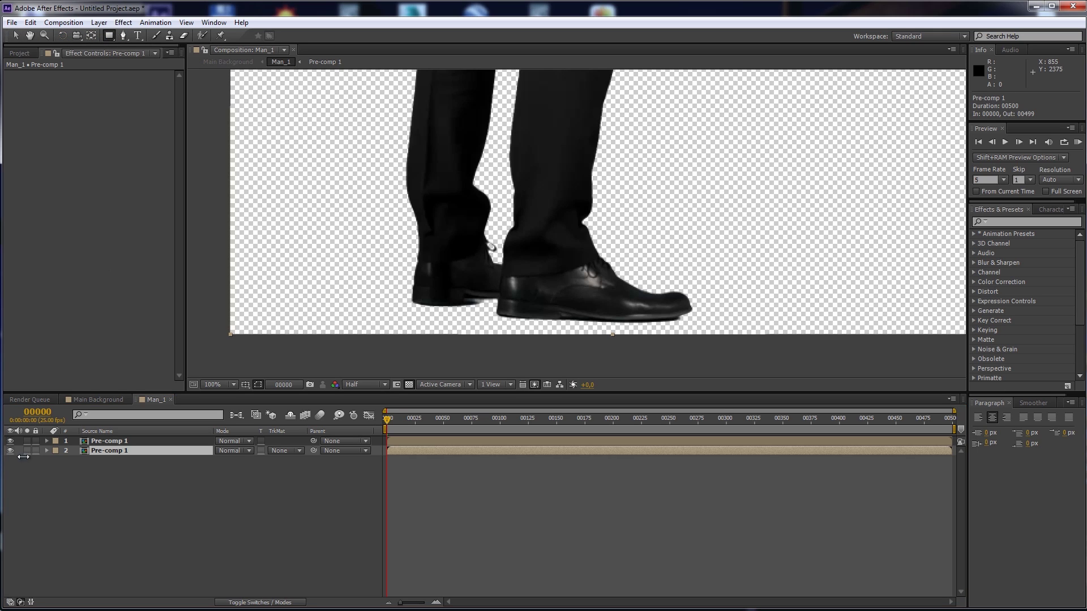
key(ctrl+alt+shift+v)
drag(759, 367, 307, 306)
key(v)
drag(306, 306, 307, 286)
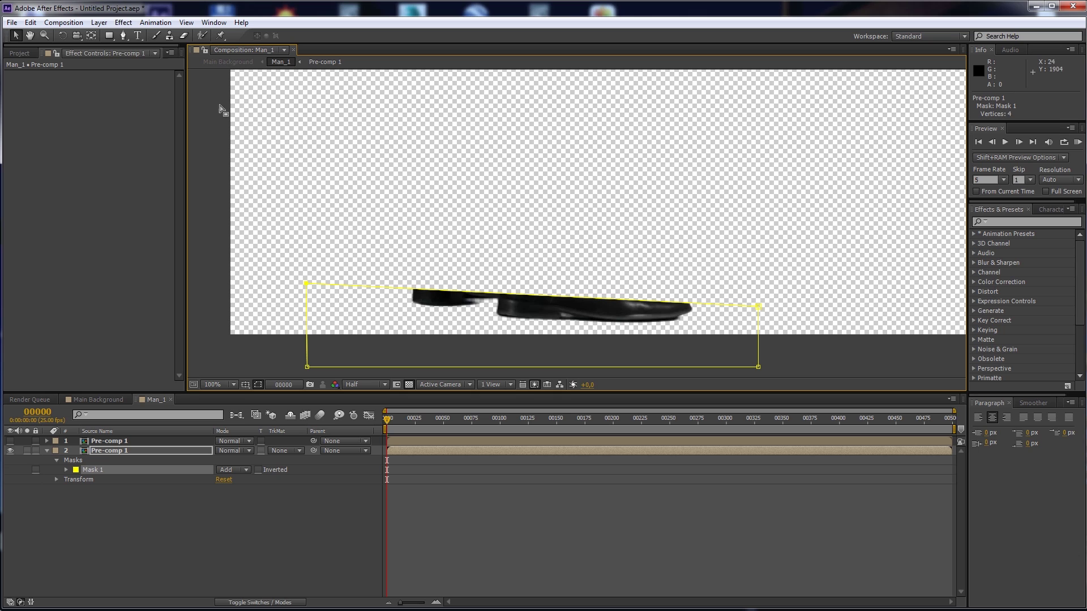
Apply Fast Blur to the masked Pre-comp 1 copy with Repeat Edge Pixels enabled and Blurriness 25.
click(127, 20)
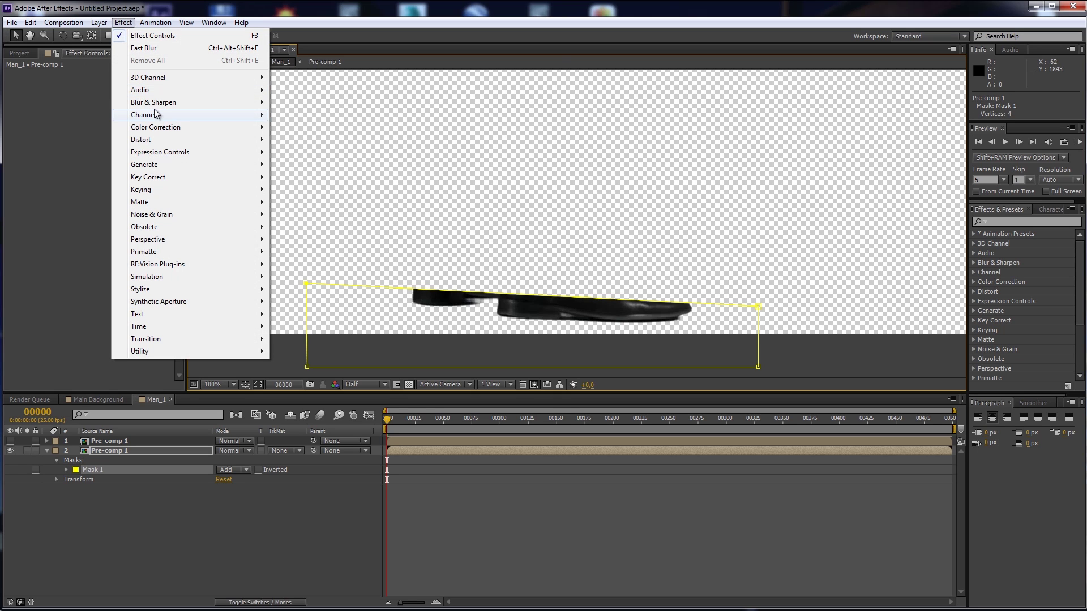
mouse_move(185, 102)
click(324, 228)
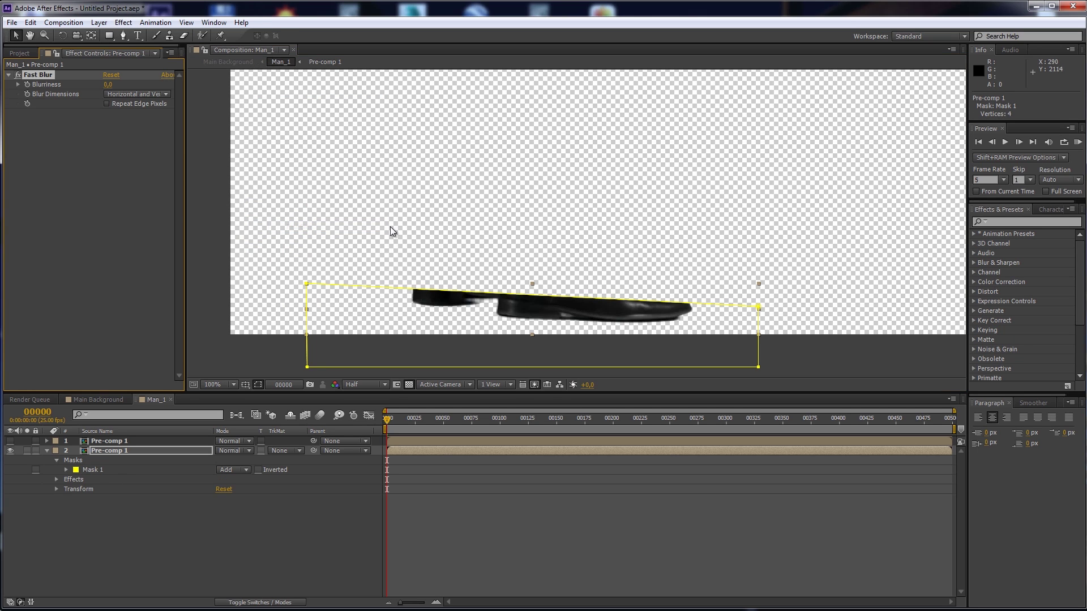
click(106, 103)
drag(108, 84, 126, 84)
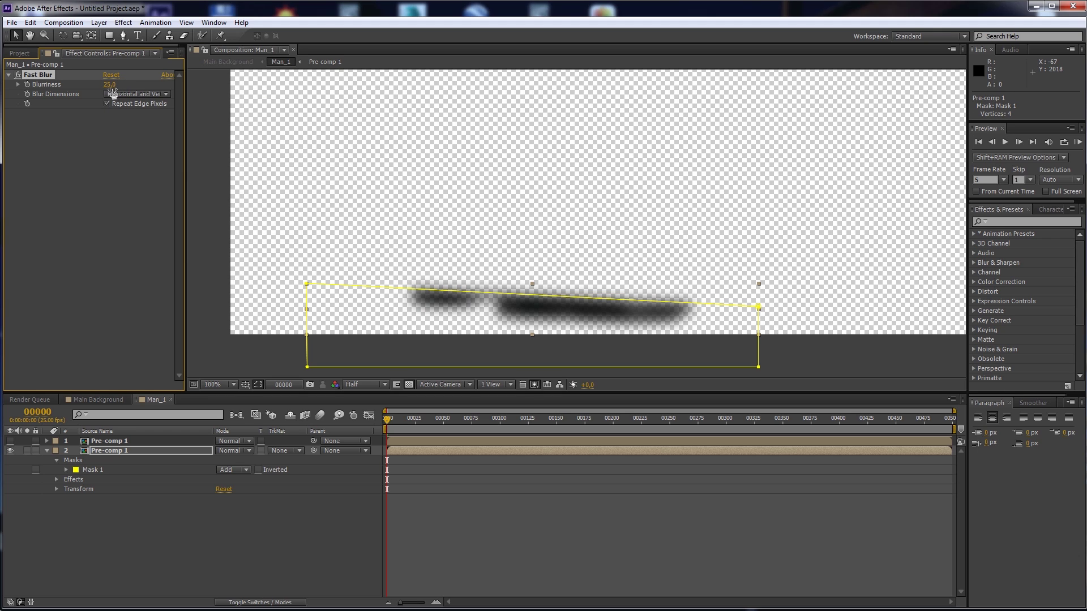
Nudge the blurred Pre-comp 1 copy down to position 675, 1156, show the upper copy again and close the Man_1 composition.
click(101, 453)
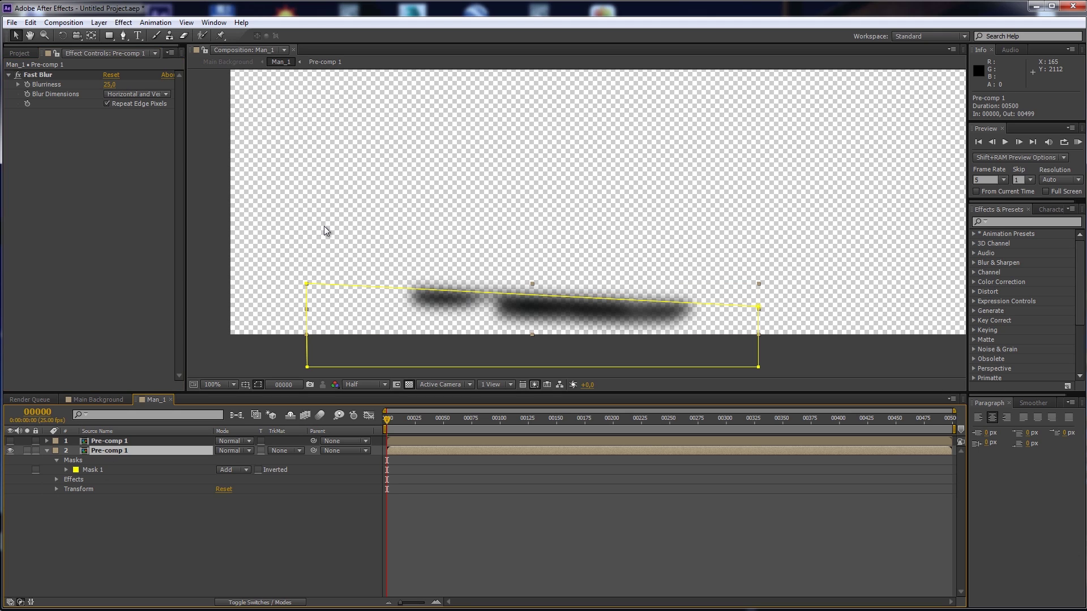
key(Down)
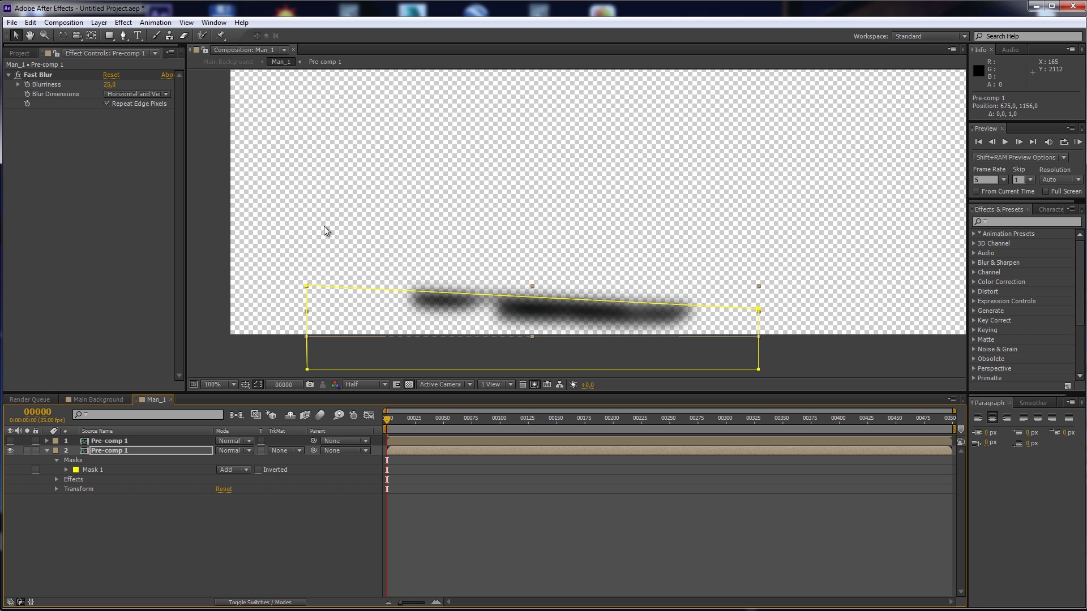
click(10, 441)
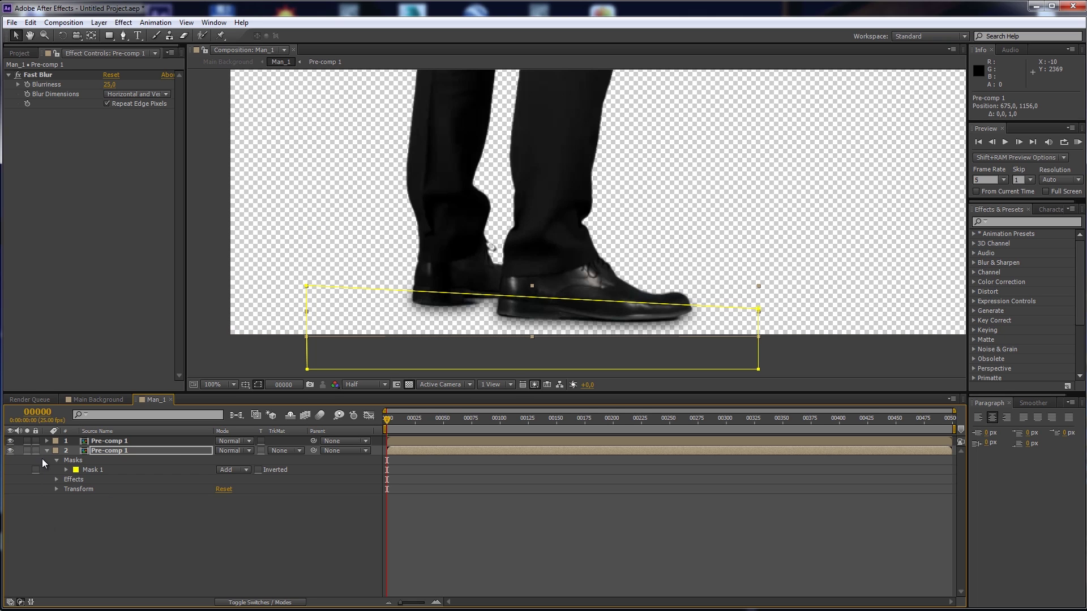
click(171, 400)
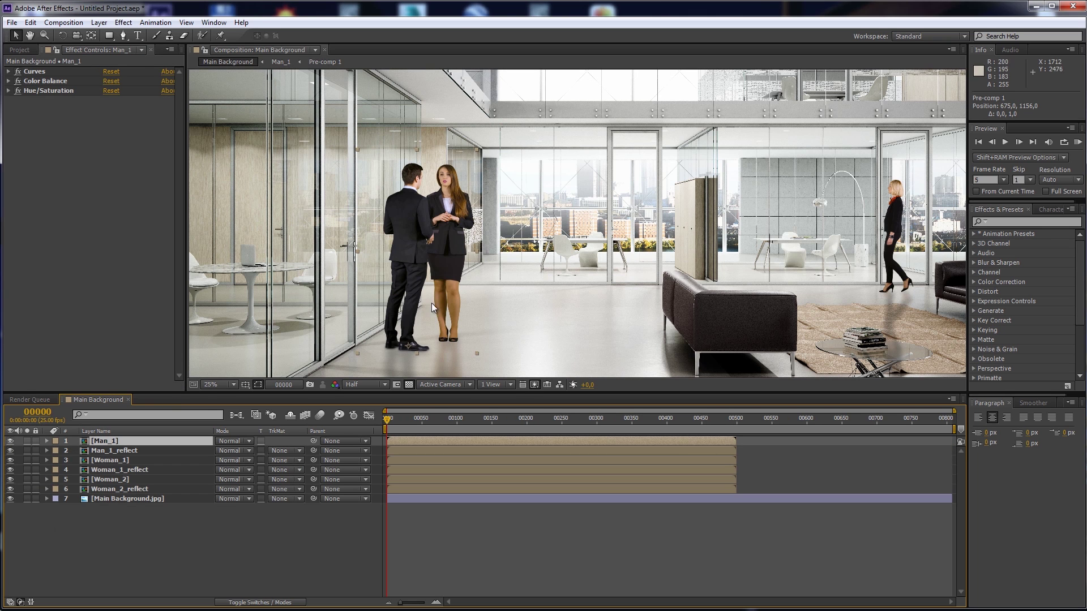
Open the Woman_1 composition, pre-compose both clips as Pre-comp 2 with all attributes moved, and duplicate the resulting layer.
click(112, 461)
double_click(104, 463)
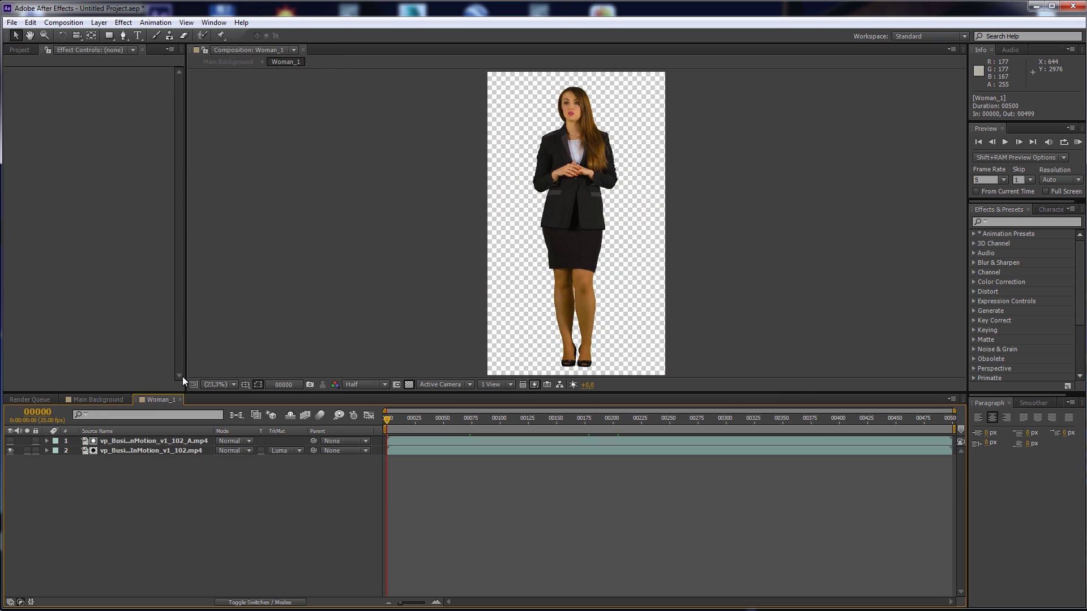
key(ctrl+a)
right_click(131, 439)
click(194, 347)
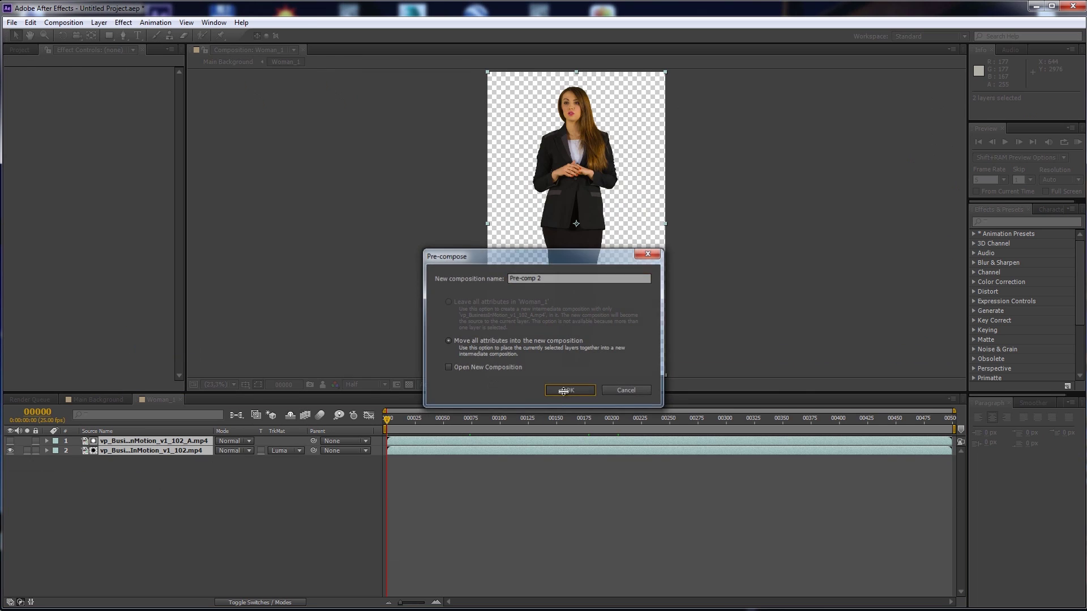
click(570, 391)
click(30, 22)
click(55, 144)
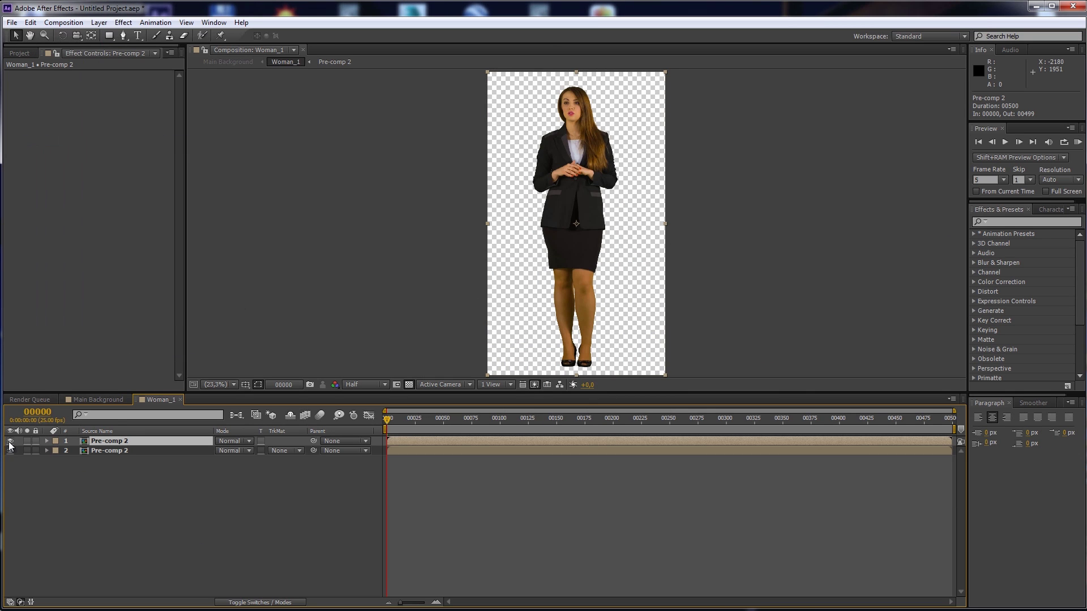
Hide the upper Pre-comp 2 and draw a rectangular mask around the tips of the woman's shoes on the lower copy.
click(9, 441)
click(110, 450)
scroll(563, 249, up, 6)
click(110, 35)
mouse_move(703, 358)
mouse_down()
mouse_move(170, 285)
mouse_move(170, 275)
mouse_up()
scroll(508, 228, down, 2)
Apply Fast Blur to the masked Pre-comp 2 copy with Repeat Edge Pixels enabled and Blurriness 20.
click(122, 23)
mouse_move(170, 99)
click(326, 225)
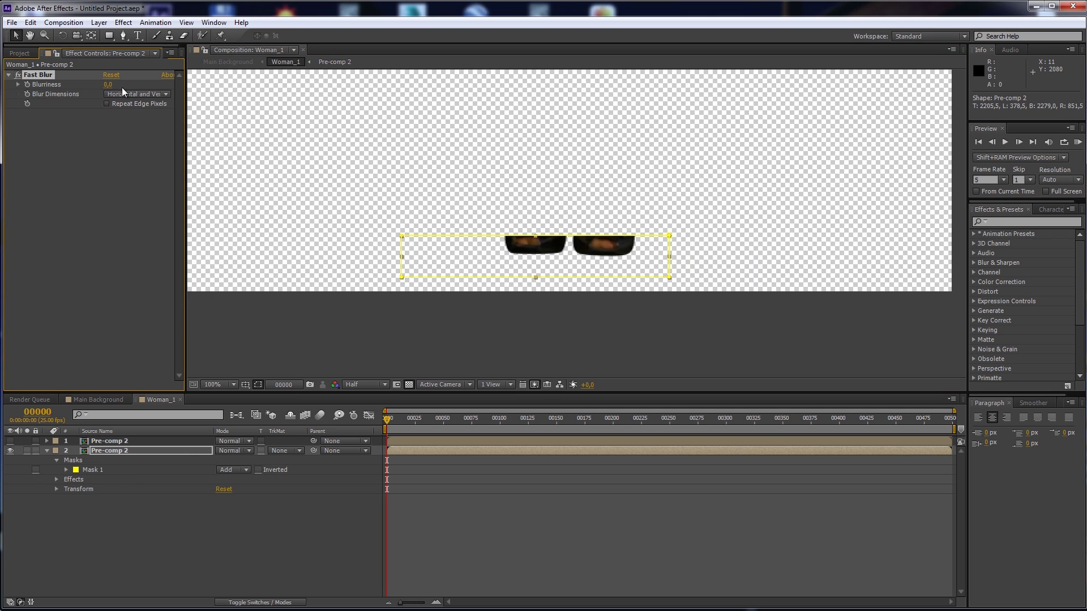
click(120, 83)
text(22)
key(Return)
drag(110, 88, 111, 134)
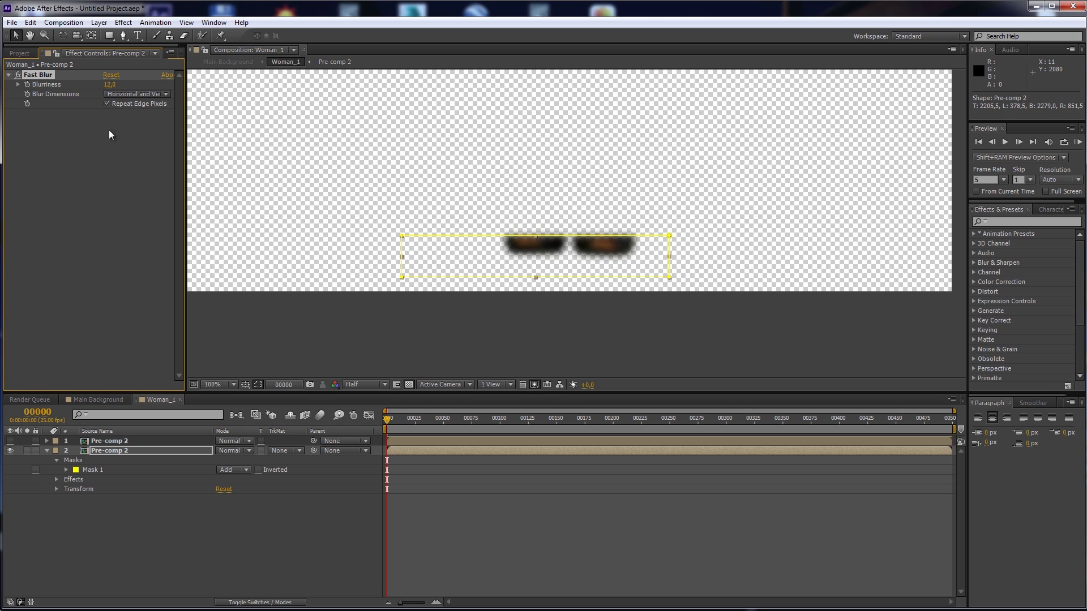
Show the upper Pre-comp 2, nudge the blurred copy down to position 675, 1155 and close the Woman_1 composition.
click(11, 441)
key(Down)
key(Down)
key(Down)
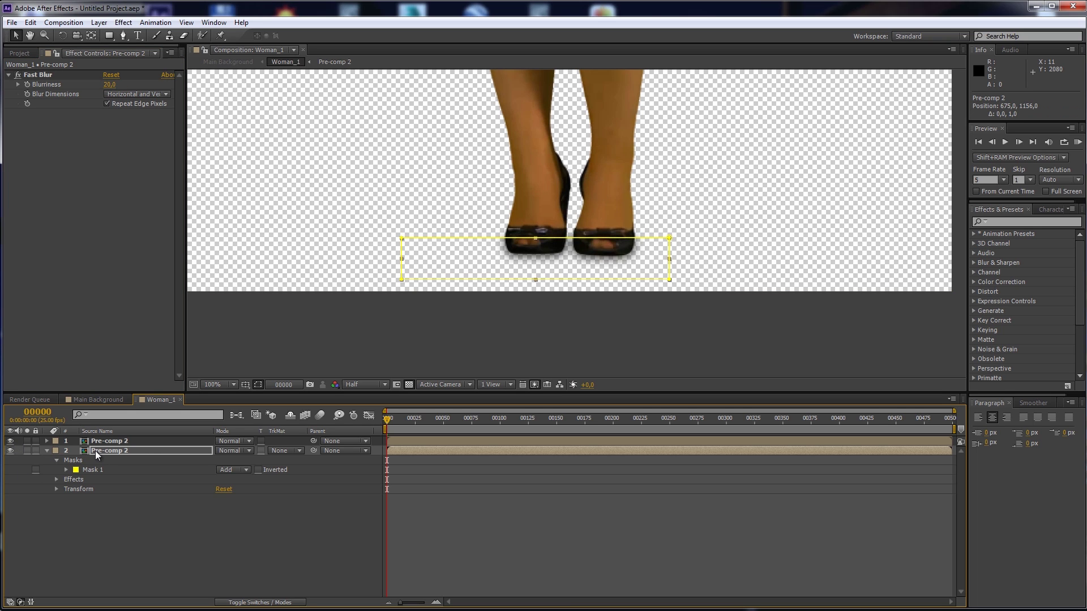
click(180, 400)
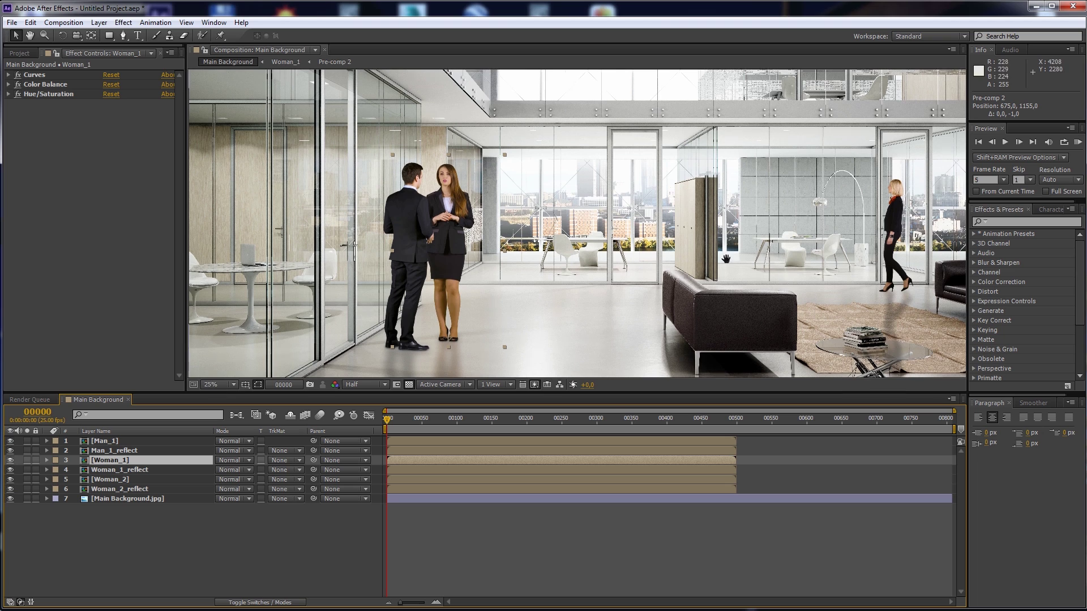
Open the Woman_2 composition and pre-compose both of its clips as Pre-comp 3.
scroll(803, 297, up, 4)
drag(803, 297, 685, 260)
click(129, 481)
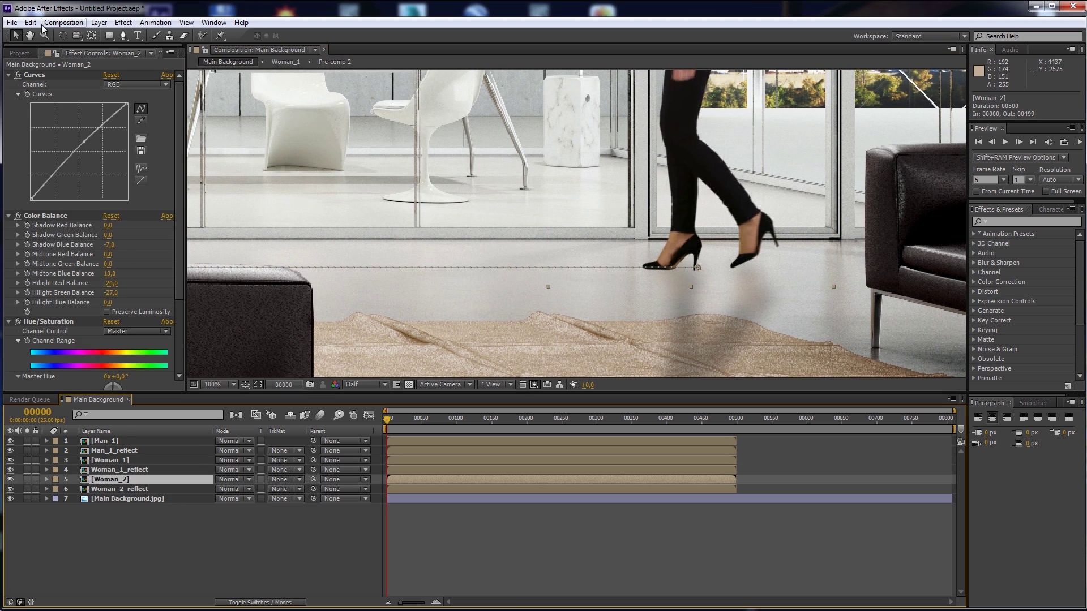
double_click(128, 481)
click(30, 22)
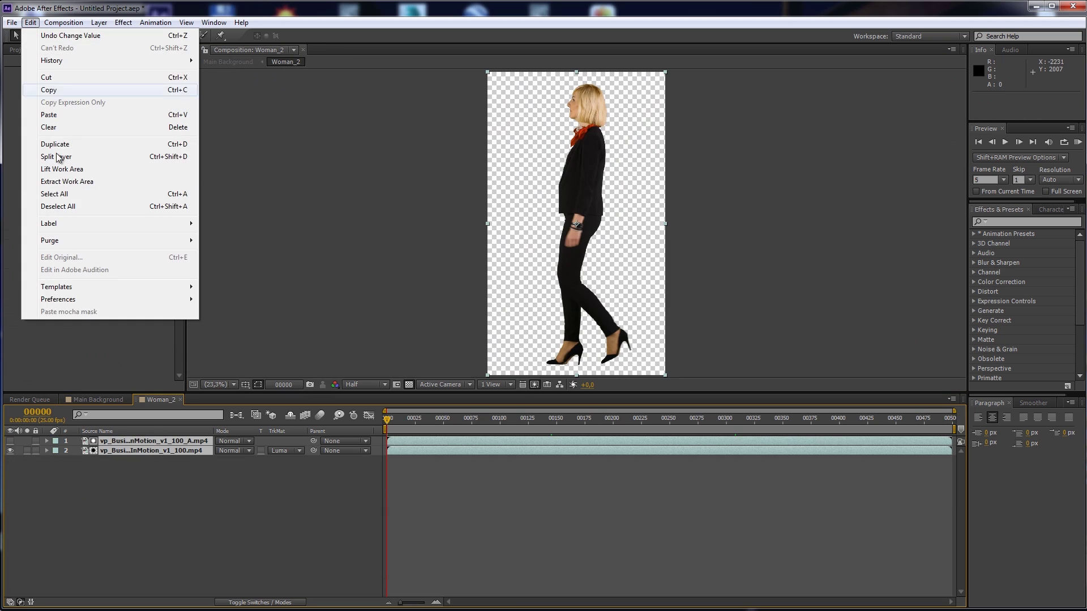
click(62, 188)
right_click(142, 441)
click(180, 348)
click(570, 389)
Duplicate Pre-comp 3 and, with the upper copy hidden, draw a rectangular mask around the shoe tips on the lower copy.
click(30, 22)
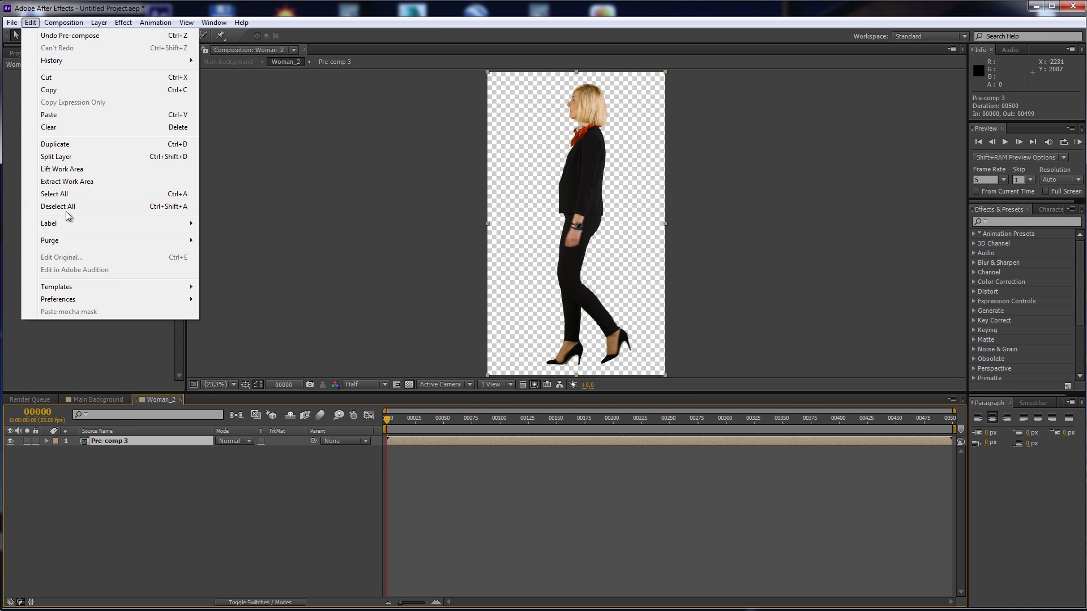
click(61, 145)
click(107, 452)
scroll(585, 208, up, 5)
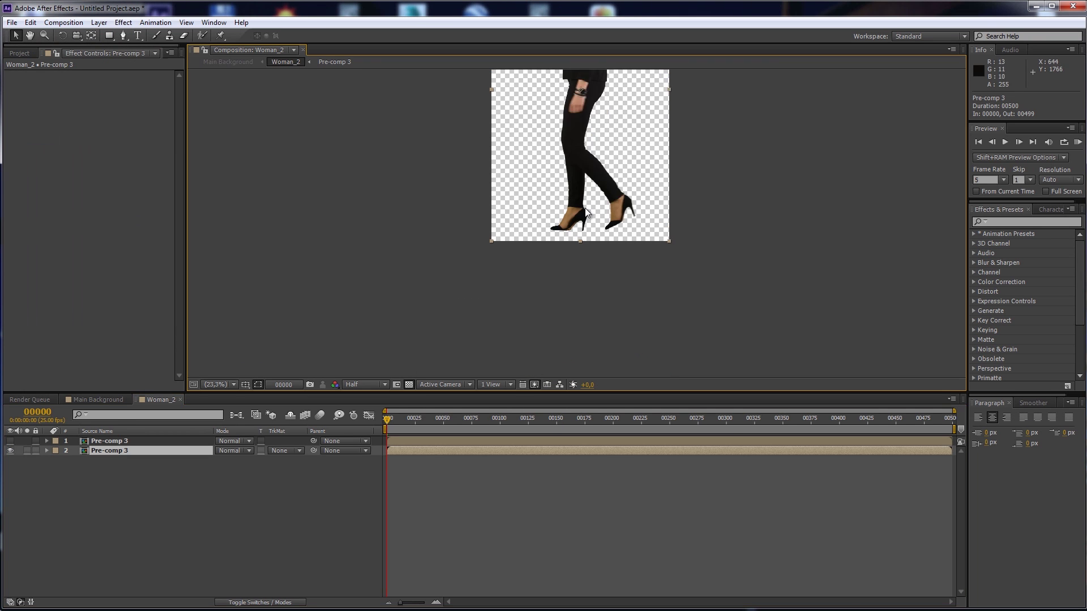
click(110, 35)
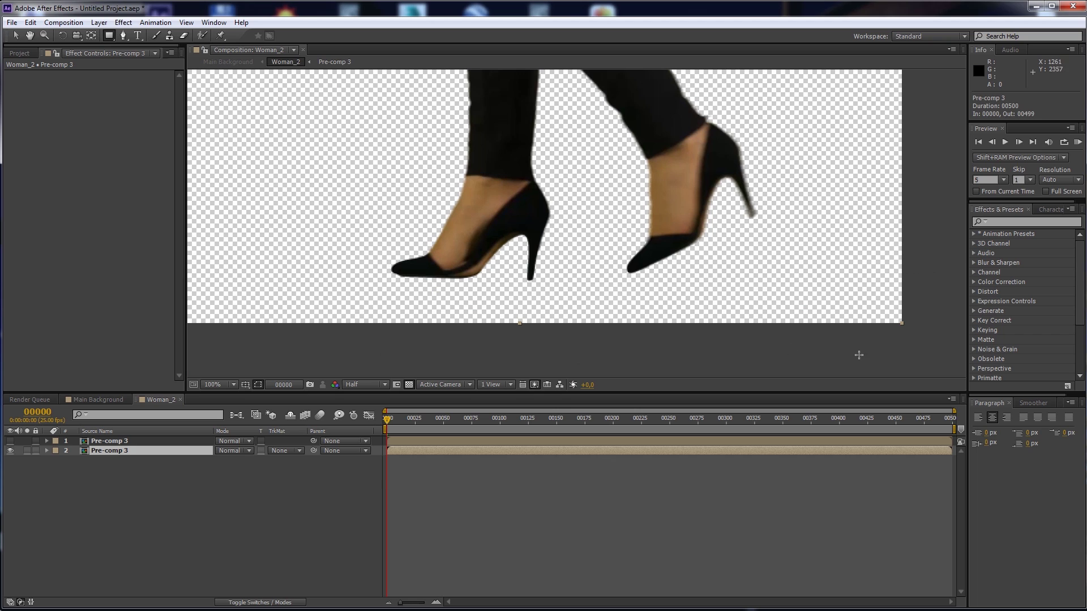
drag(857, 355, 157, 264)
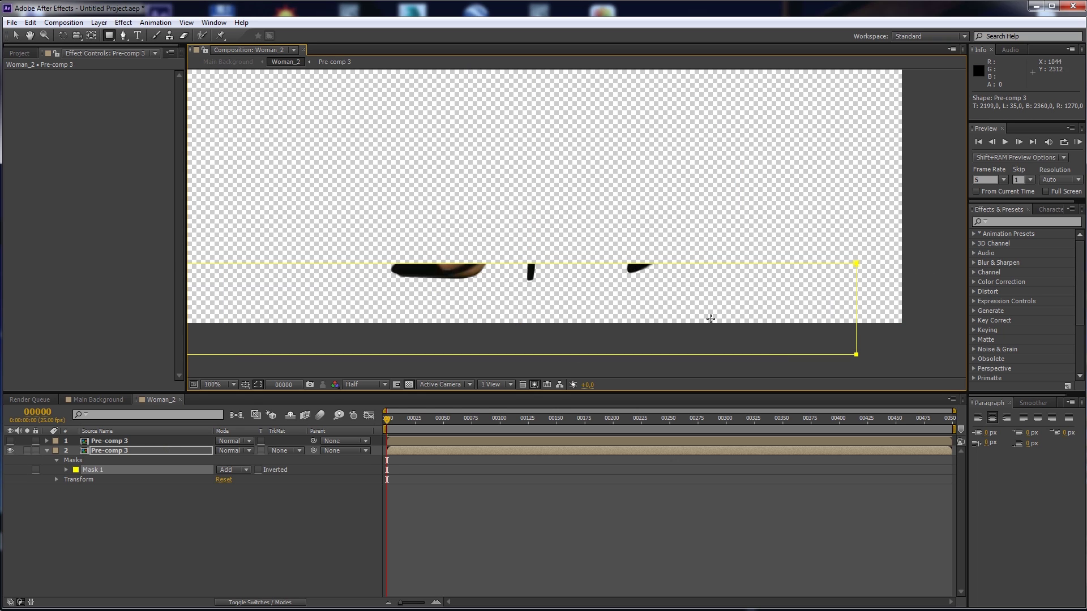
Apply Curves to the masked Pre-comp 3 copy and lower the white point to about half to darken it.
click(123, 22)
mouse_move(243, 128)
click(305, 355)
drag(126, 104, 136, 158)
Apply Fast Blur to the masked Pre-comp 3 copy with Repeat Edge Pixels enabled and Blurriness 15.
click(47, 451)
click(123, 22)
mouse_move(249, 102)
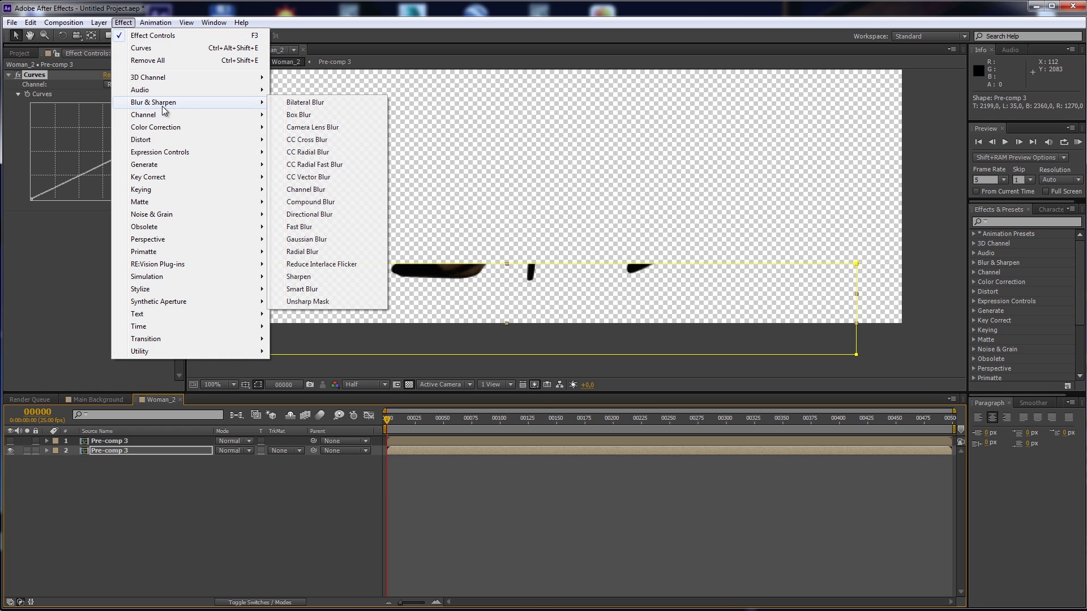
click(309, 227)
drag(107, 226, 121, 229)
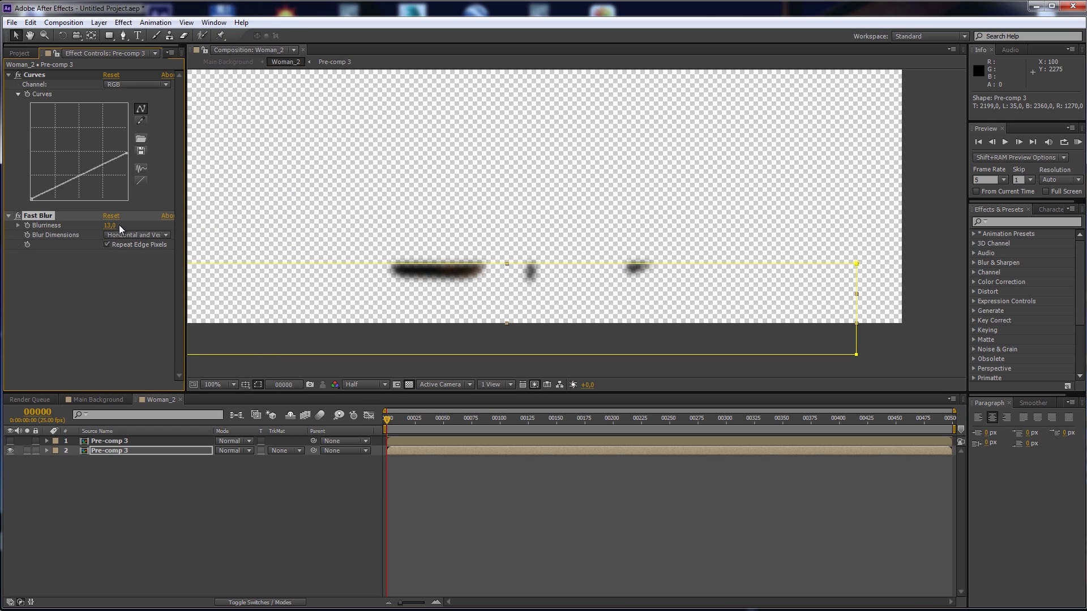
Show the upper Pre-comp 3, nudge the blurred copy down to position 675, 1156 and close the Woman_2 composition.
click(10, 441)
key(Down)
key(Down)
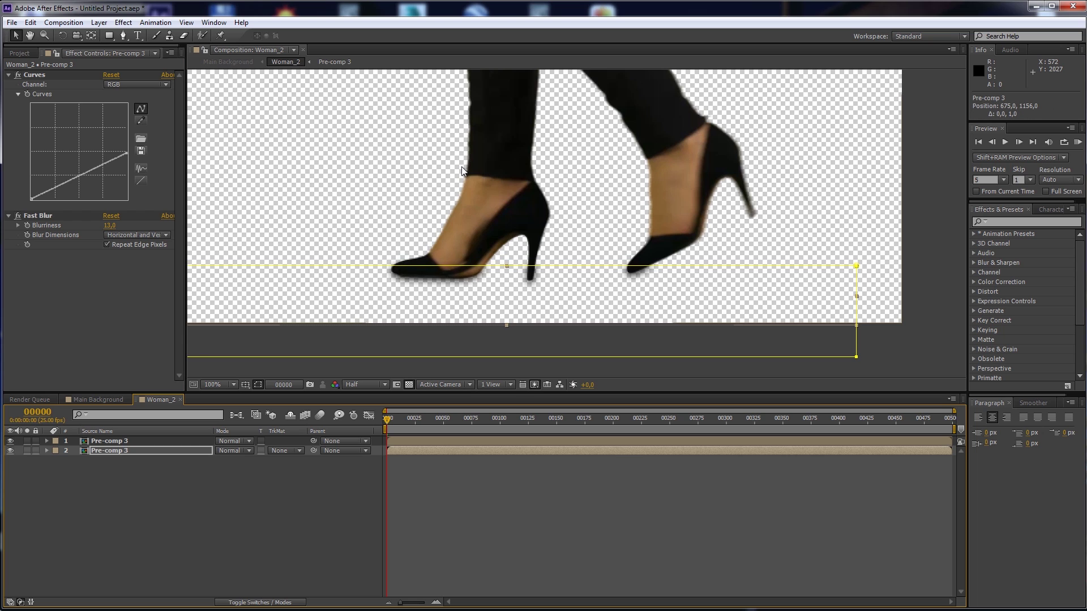
click(181, 400)
Fit the Main Background composition in the viewer and save the project.
scroll(546, 265, down, 3)
click(212, 385)
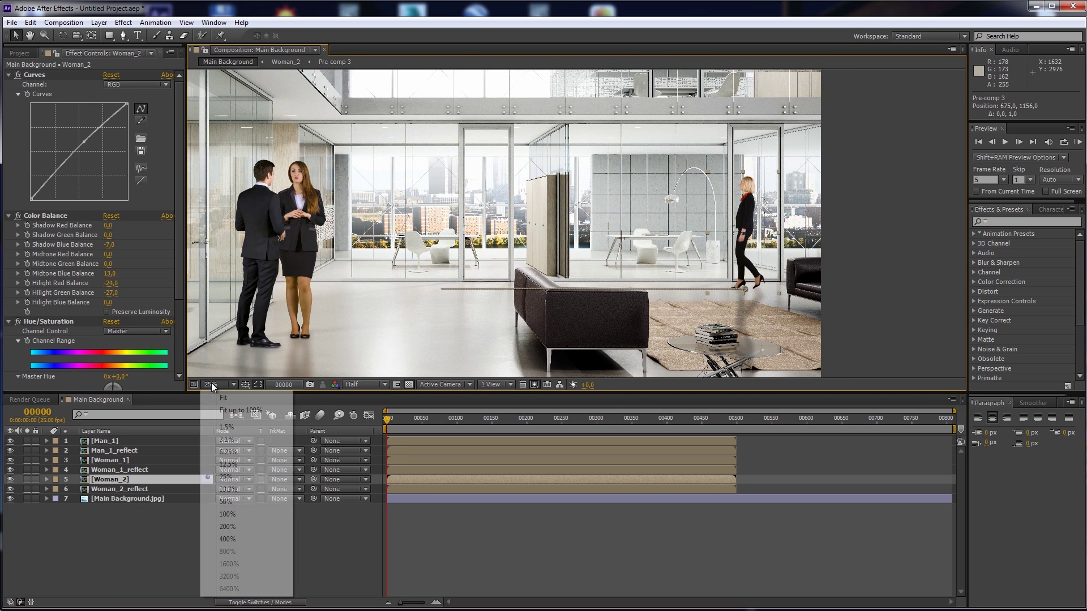
click(223, 397)
click(12, 22)
click(29, 115)
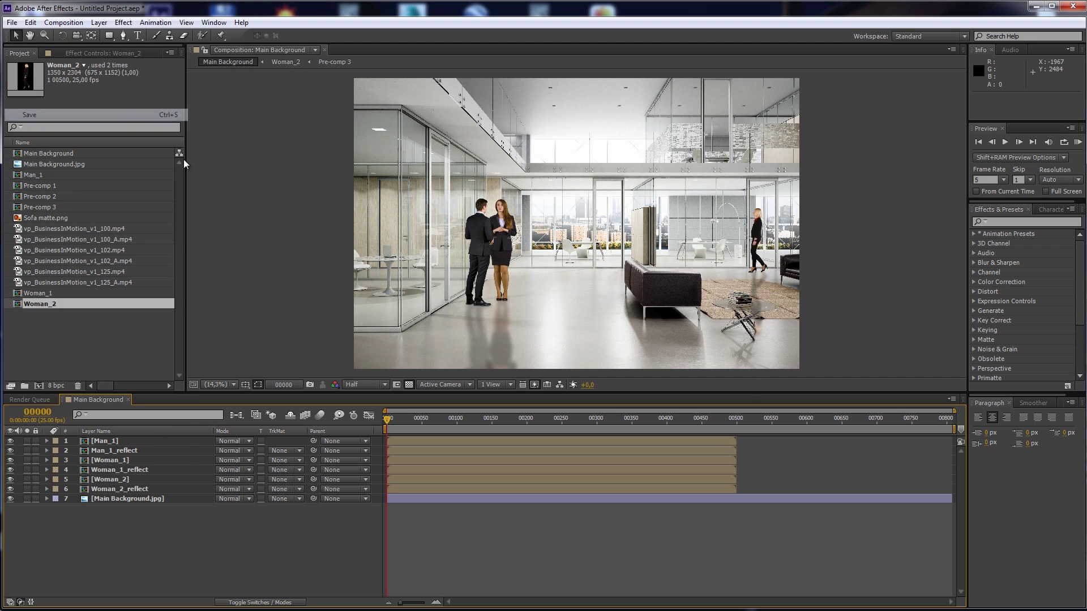
Duplicate the Main Background composition in the project and rename the copy as Light Wrap.
click(51, 150)
right_click(51, 151)
click(30, 23)
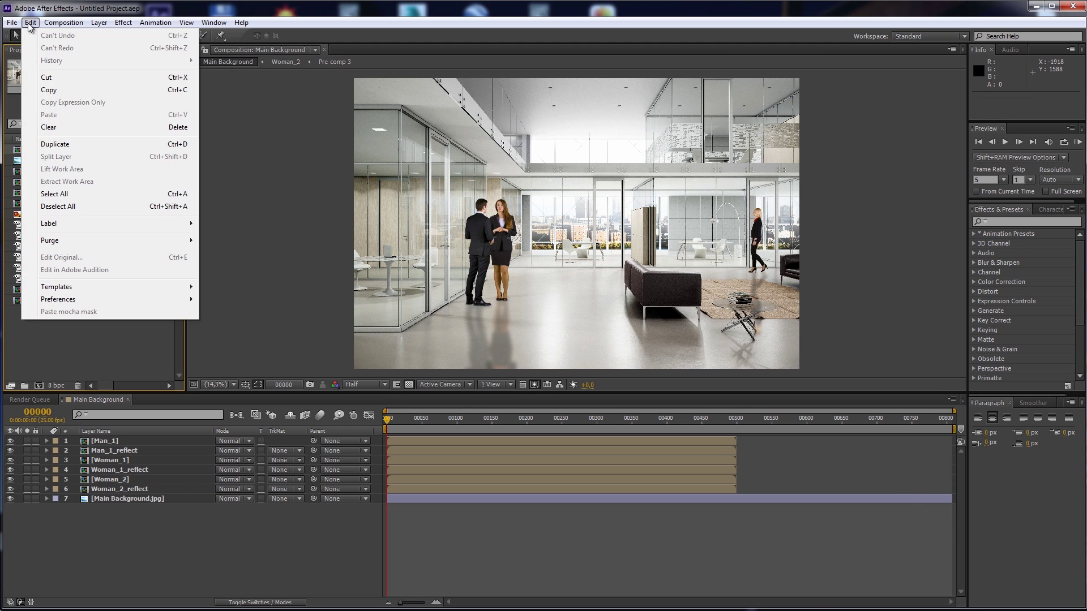
click(55, 144)
key(Return)
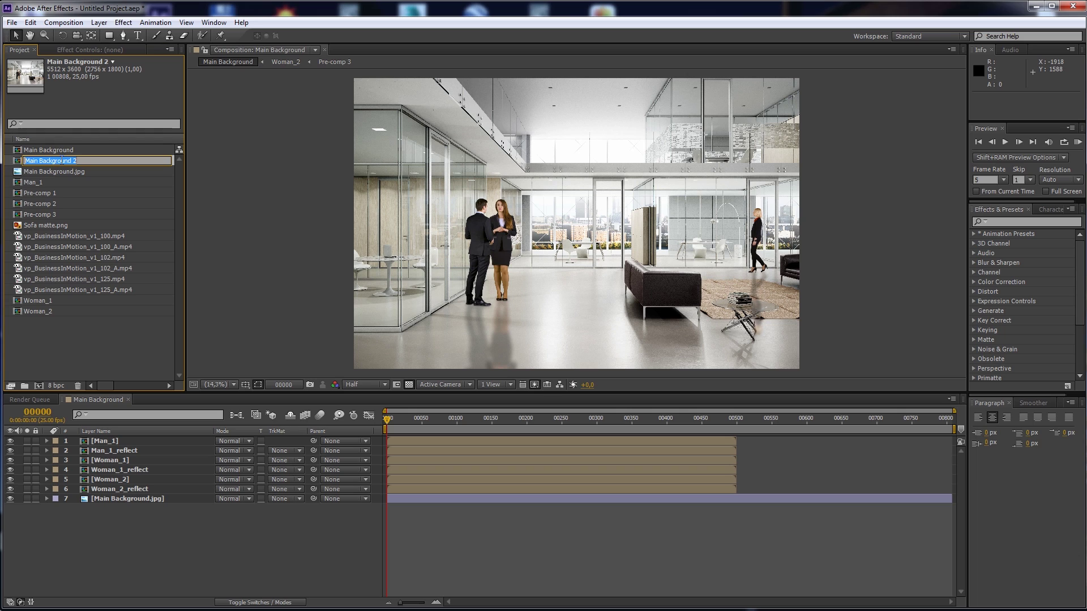
text(Light)
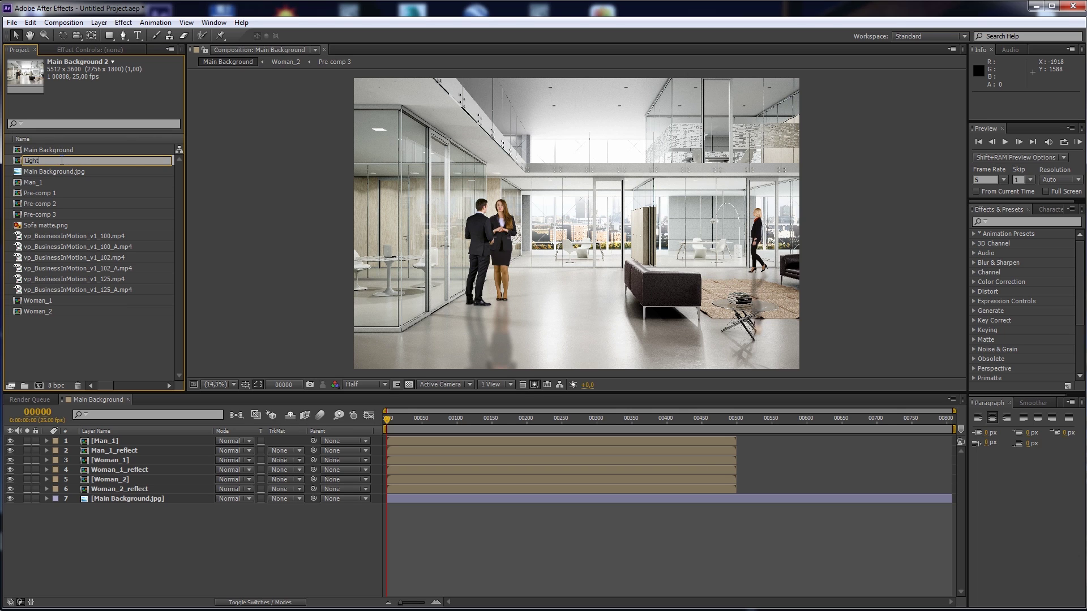
text( Wrap)
key(Return)
Open the Light Wrap composition and delete the reflection layers of the man and both women.
double_click(69, 148)
click(136, 450)
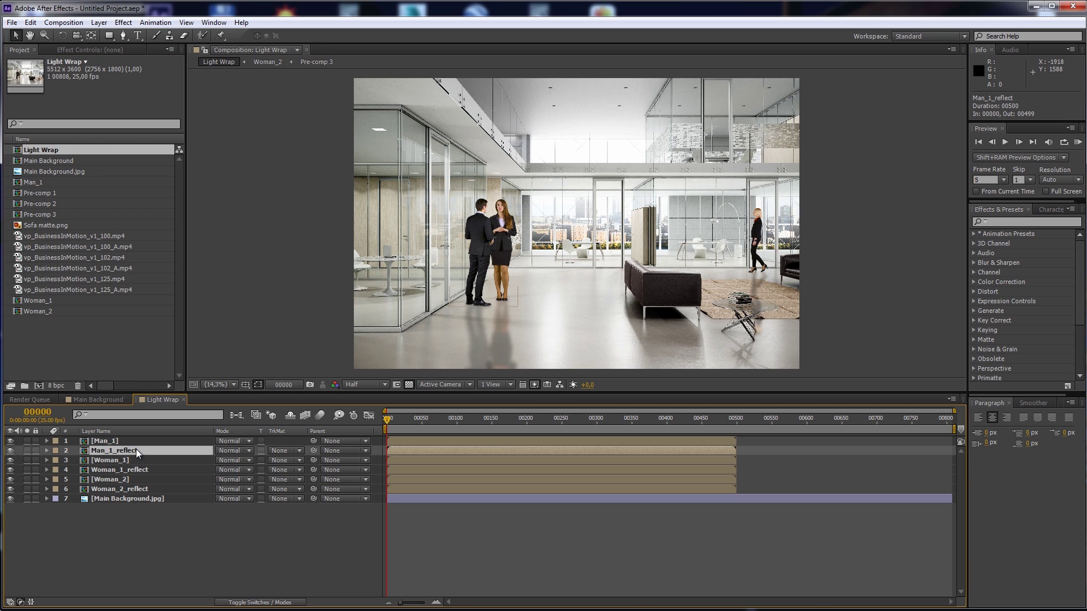
key(Delete)
click(143, 462)
key(Delete)
click(141, 468)
key(Delete)
Delete the Color Balance, Hue/Saturation and Curves effects from the Man_1 layer in Light Wrap.
click(125, 441)
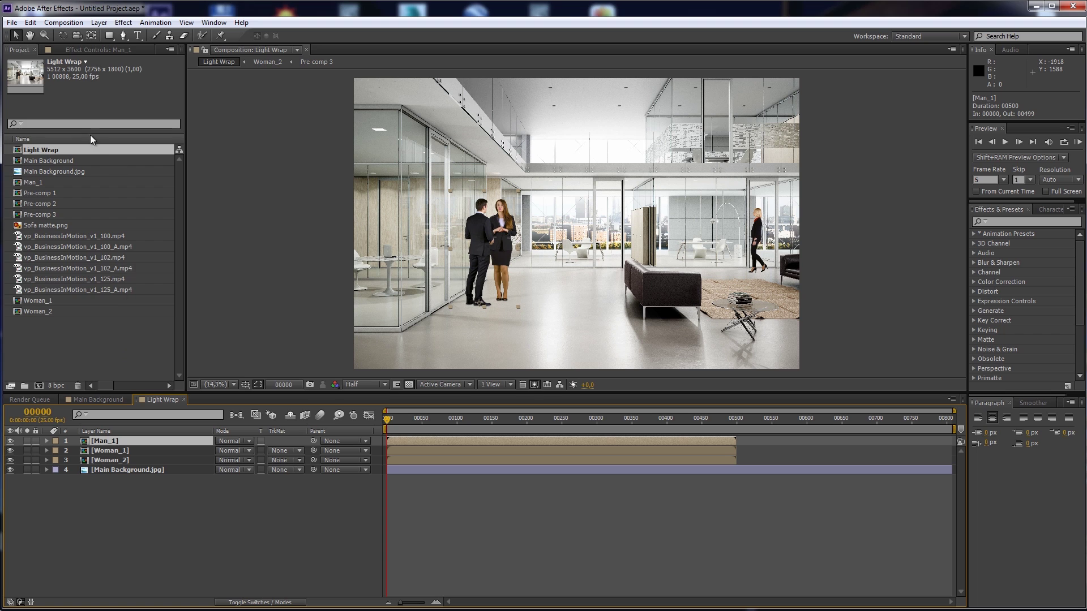
click(90, 50)
click(35, 153)
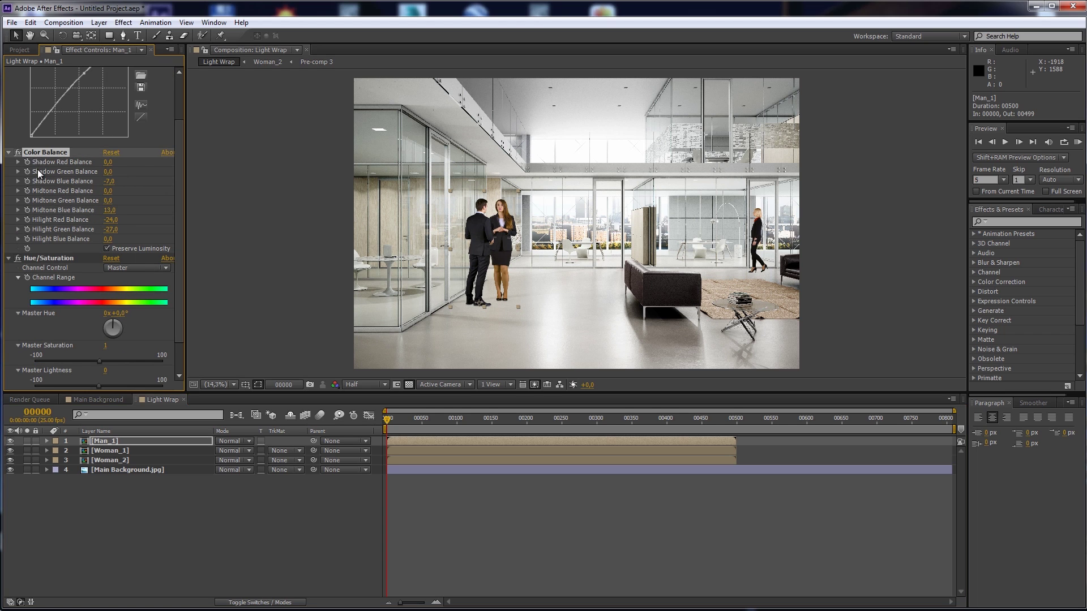
key(Delete)
click(39, 212)
key(Delete)
click(39, 71)
key(Delete)
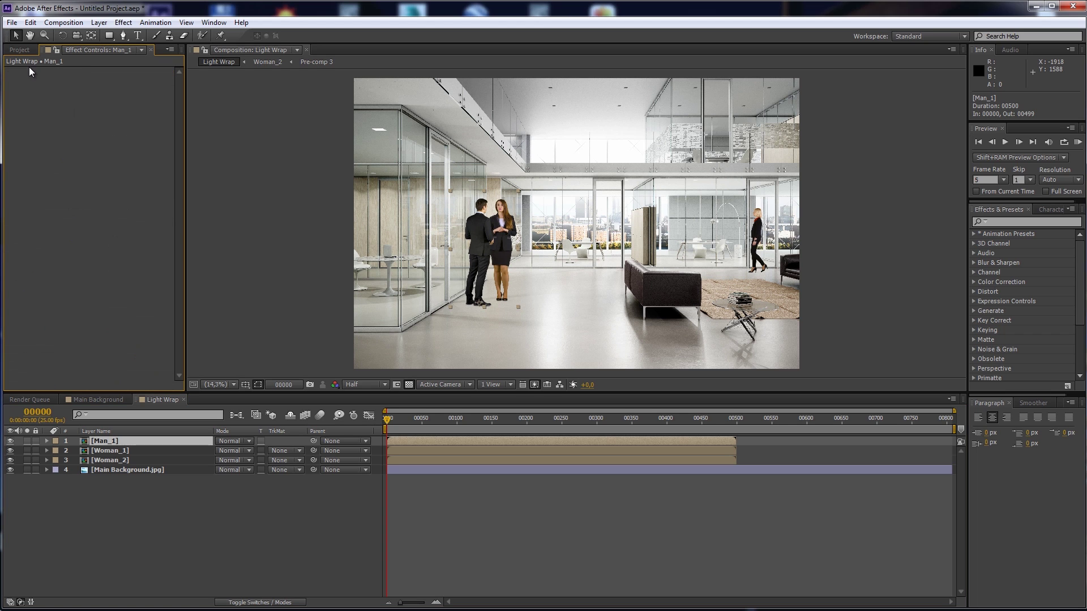
Apply an Exposure effect to Man_1 and set its Offset to 1 to turn the figure solid white.
click(122, 22)
mouse_move(170, 129)
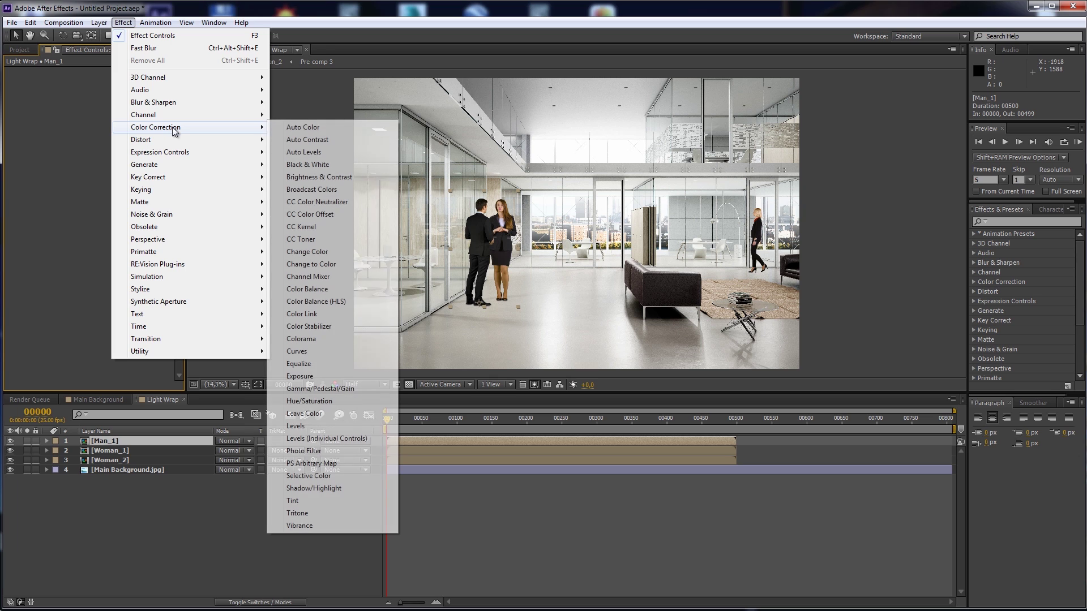
click(309, 378)
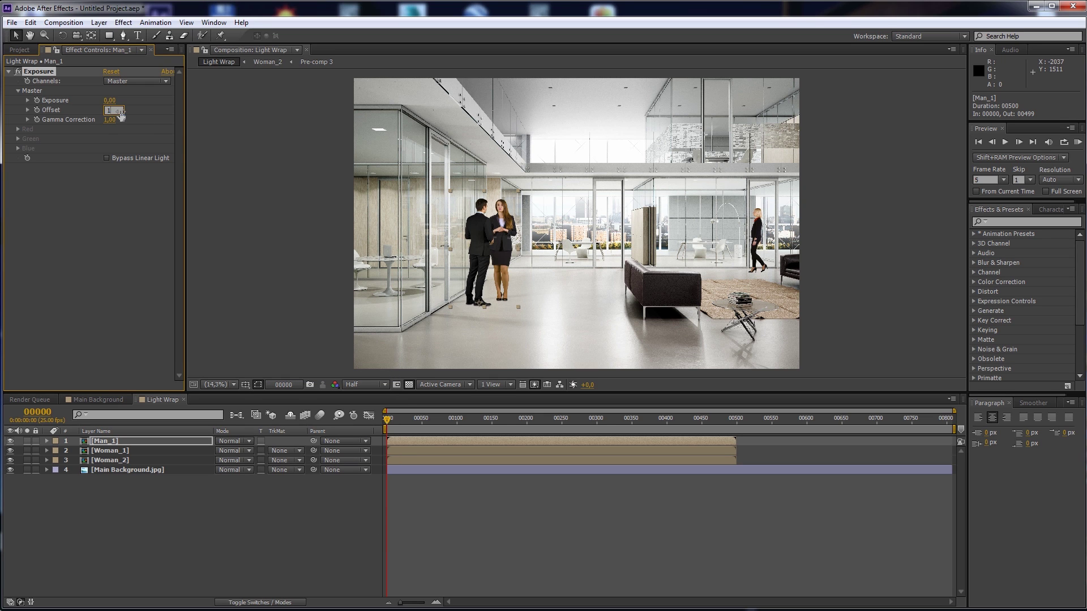
click(120, 113)
text(1)
key(Return)
Replace Woman_1's Color Balance, Hue/Saturation and Curves effects with a copy of Man_1's Exposure effect.
click(31, 23)
click(45, 89)
click(110, 450)
click(50, 157)
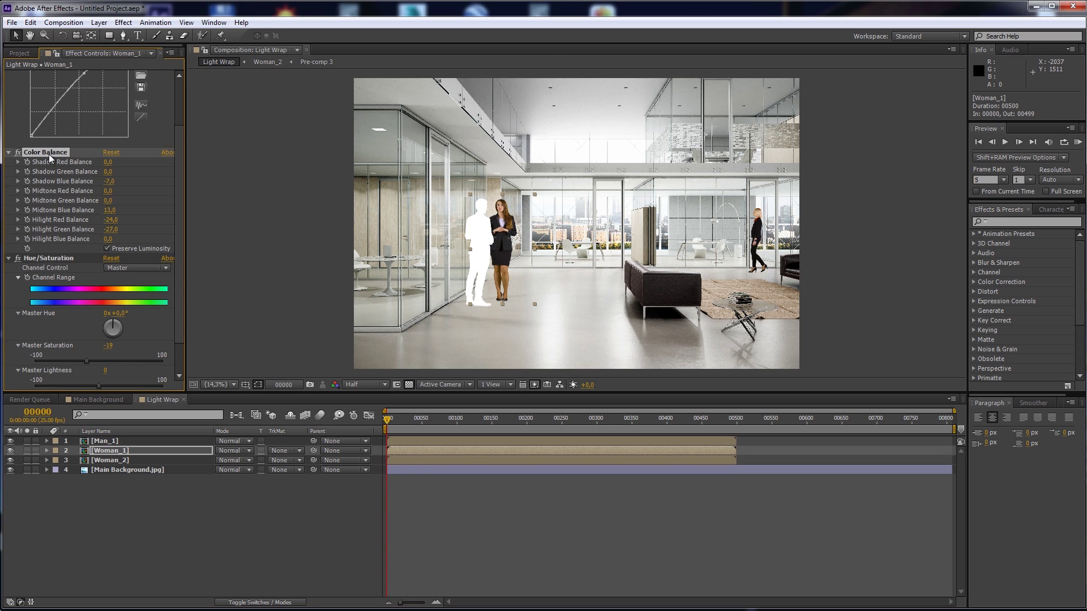
key(Delete)
click(51, 218)
key(Delete)
click(34, 76)
key(Delete)
click(30, 23)
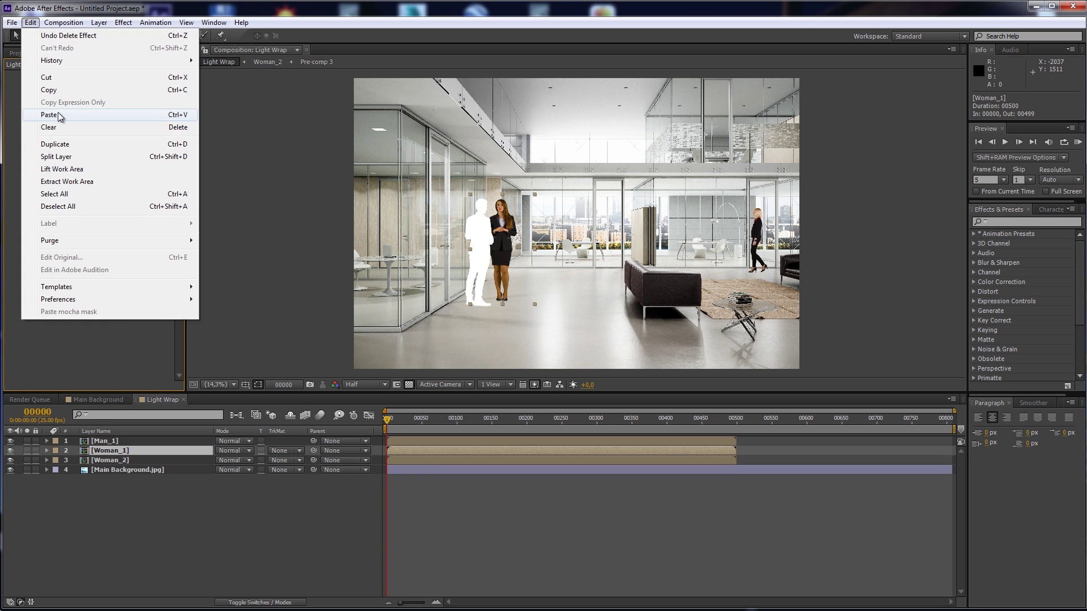
click(46, 111)
Replace Woman_2's Color Balance, Hue/Saturation and Curves effects with the copied Exposure effect.
click(110, 460)
click(46, 151)
key(Delete)
click(50, 217)
key(Delete)
click(35, 71)
key(Delete)
click(31, 22)
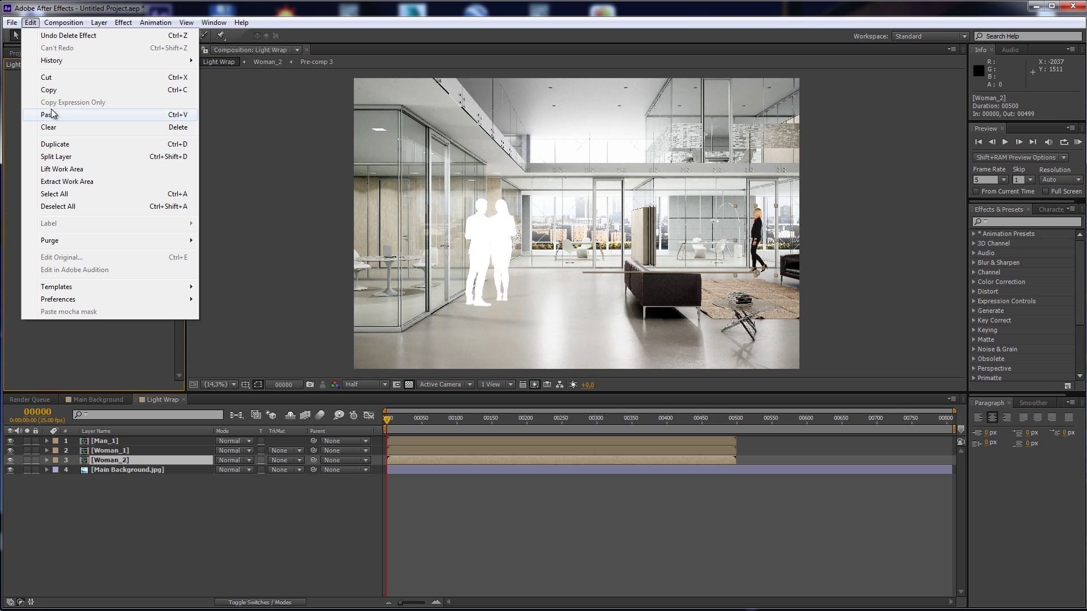
click(45, 111)
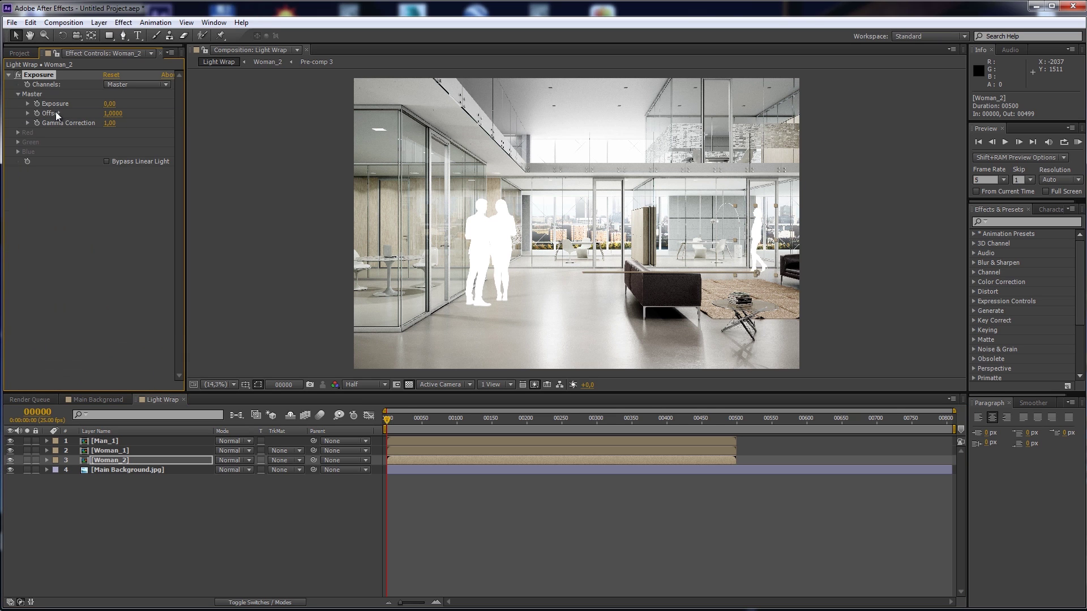
Create a black 5512 × 3600 px solid and place it between Woman_2 and the background image.
click(99, 22)
mouse_move(116, 36)
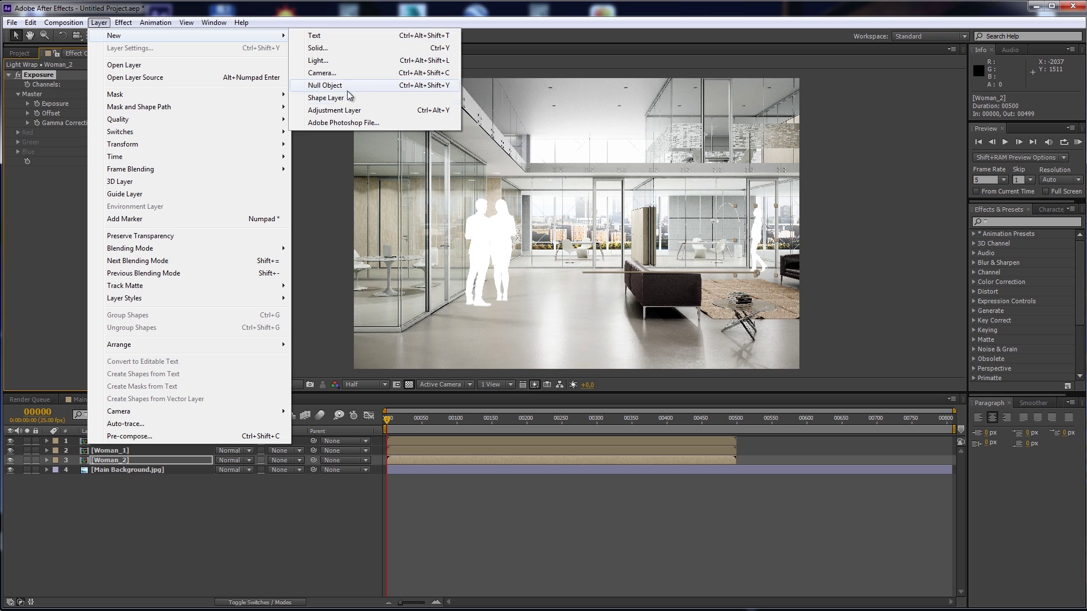
click(317, 48)
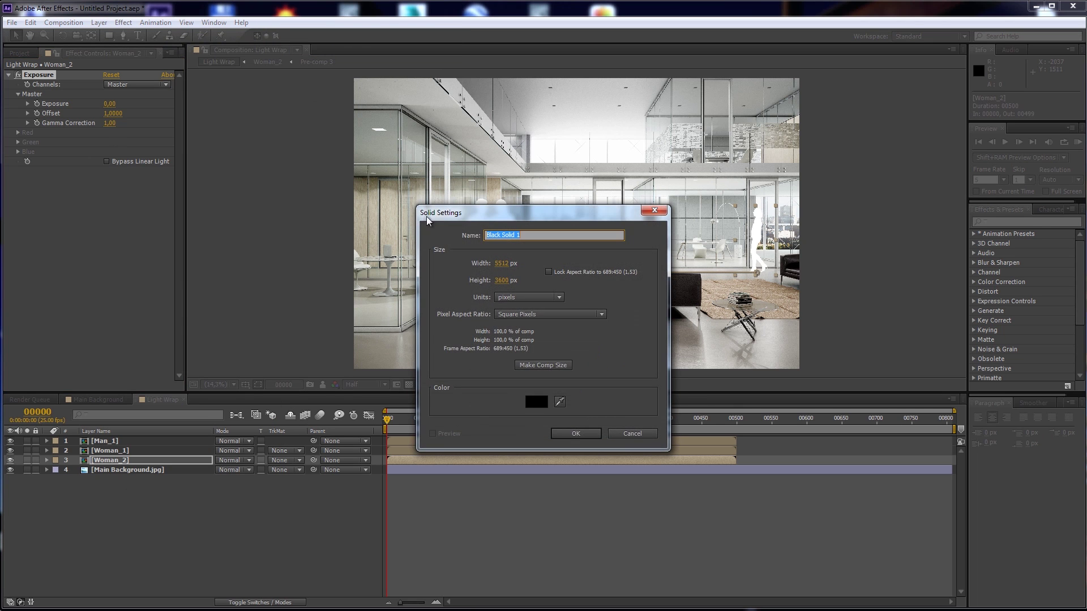
click(536, 403)
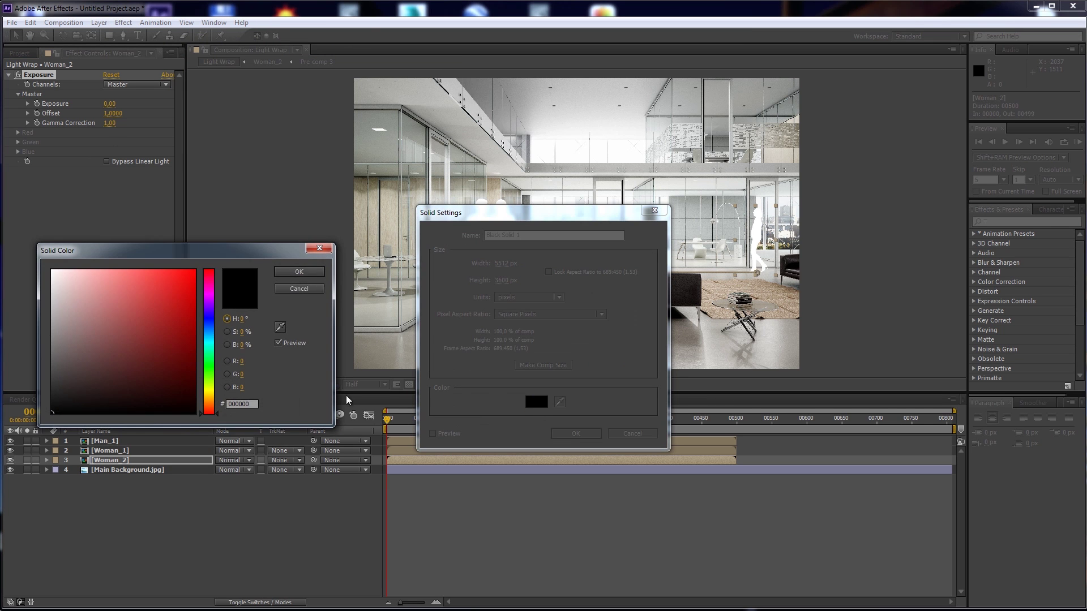
click(297, 274)
click(574, 433)
drag(128, 454, 130, 474)
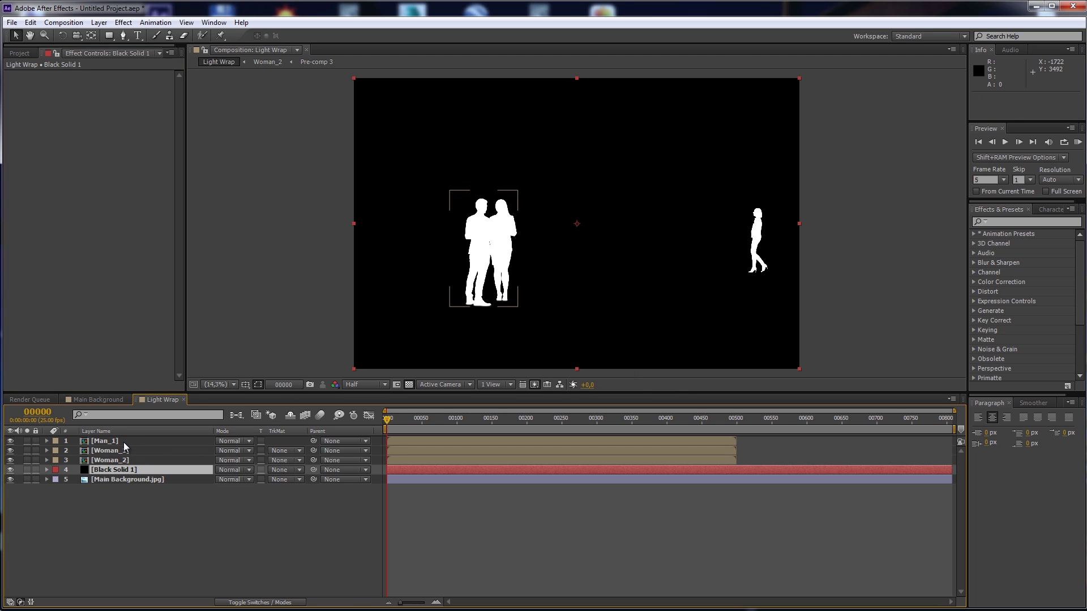
Pre-compose the three white figure layers and the black solid together as Pre-comp 4.
shift+click(124, 442)
right_click(123, 443)
click(195, 350)
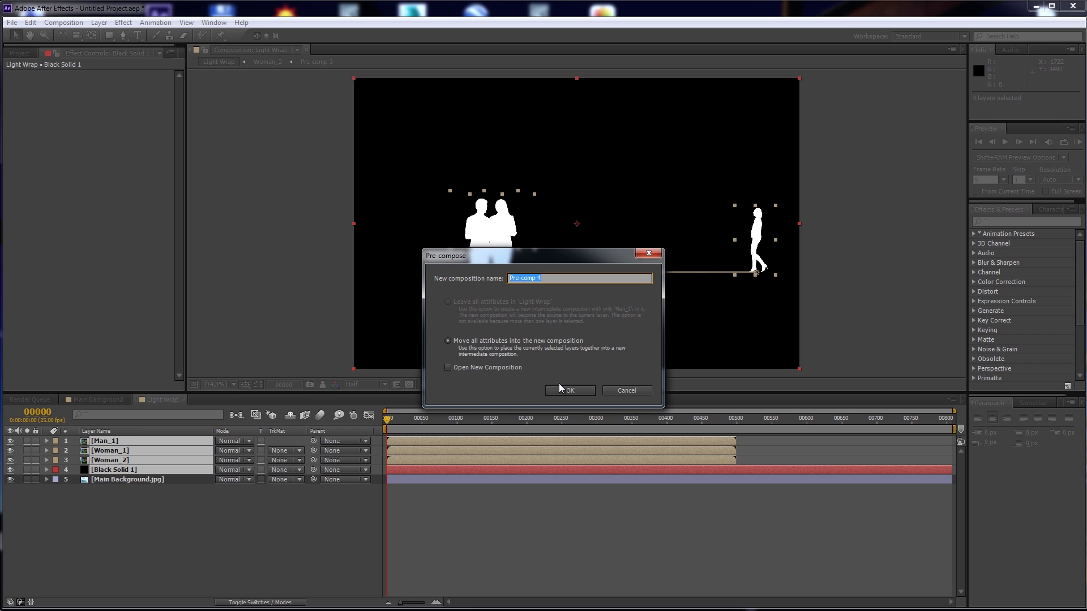
click(569, 391)
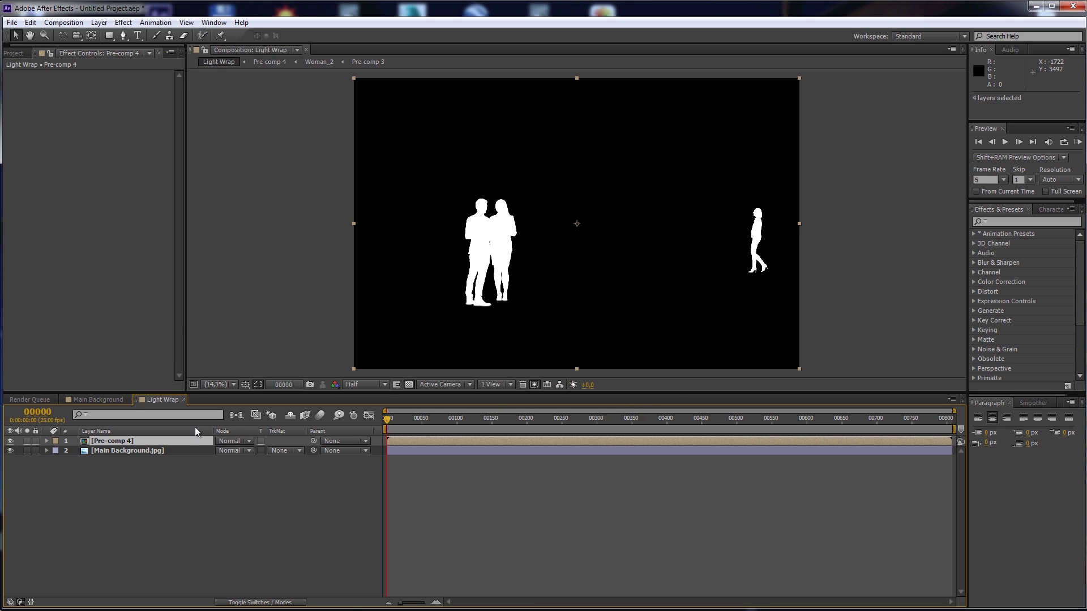
Set Pre-comp 4's blending mode to Multiply and apply the Invert effect to it.
click(240, 444)
click(285, 213)
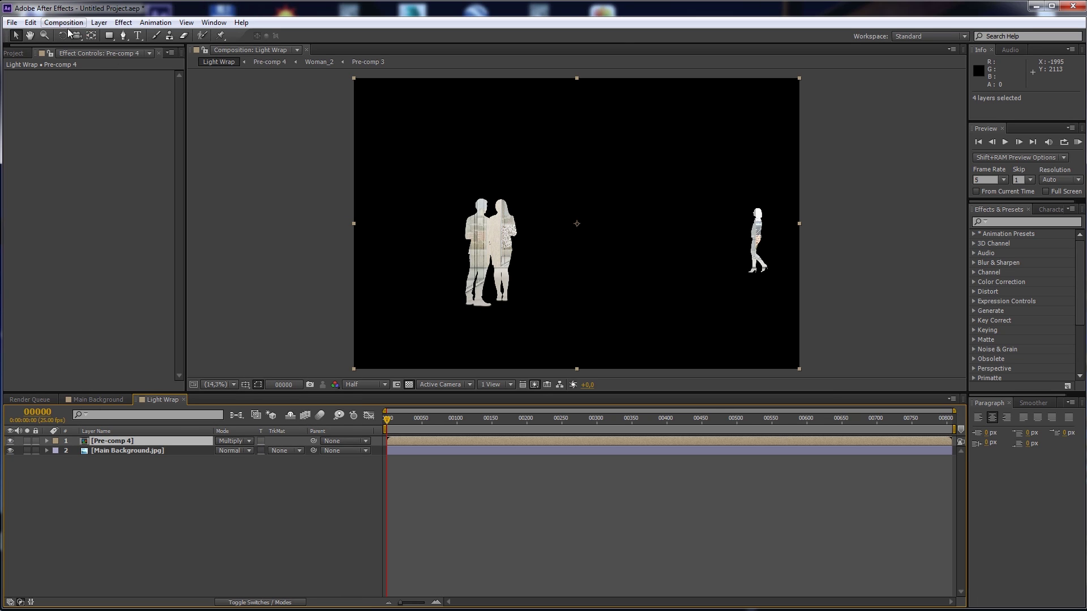
click(120, 23)
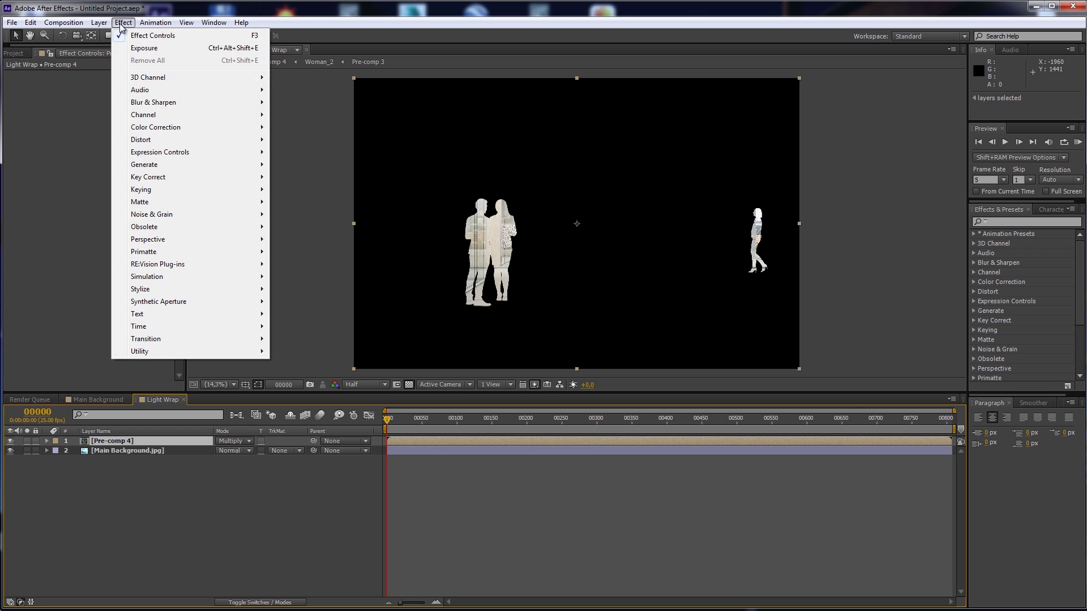
mouse_move(181, 127)
mouse_move(249, 115)
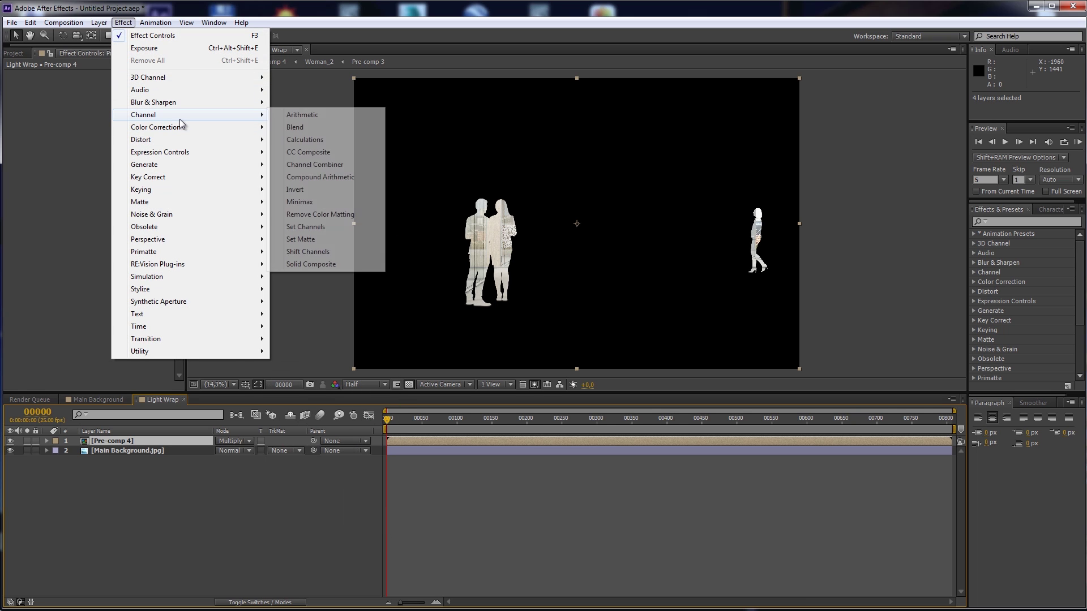
click(296, 190)
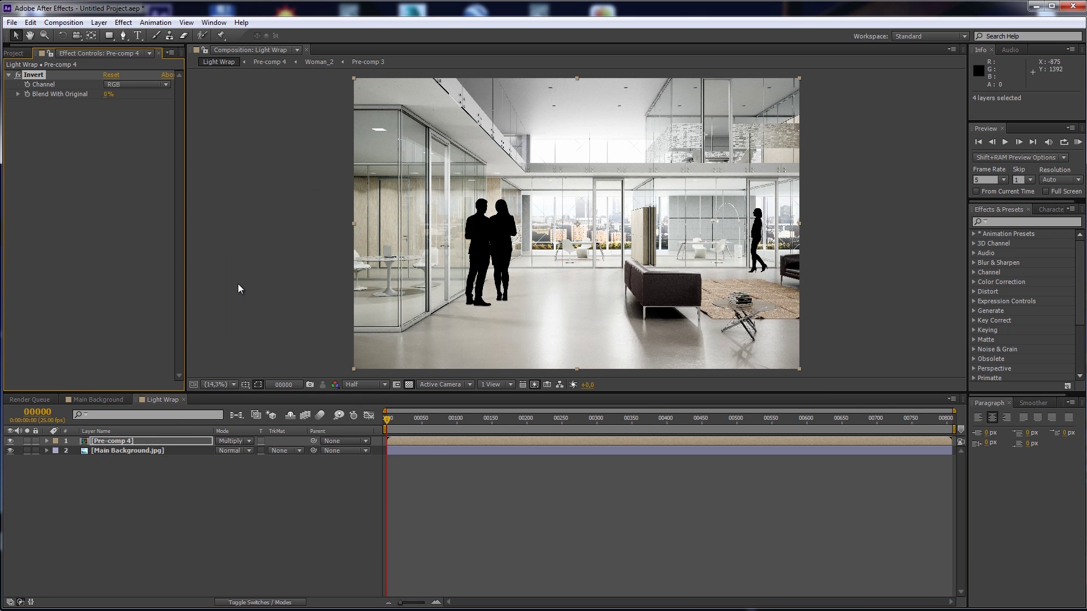
Apply the Black & White effect to the Main Background.jpg layer in the Light Wrap composition.
click(143, 453)
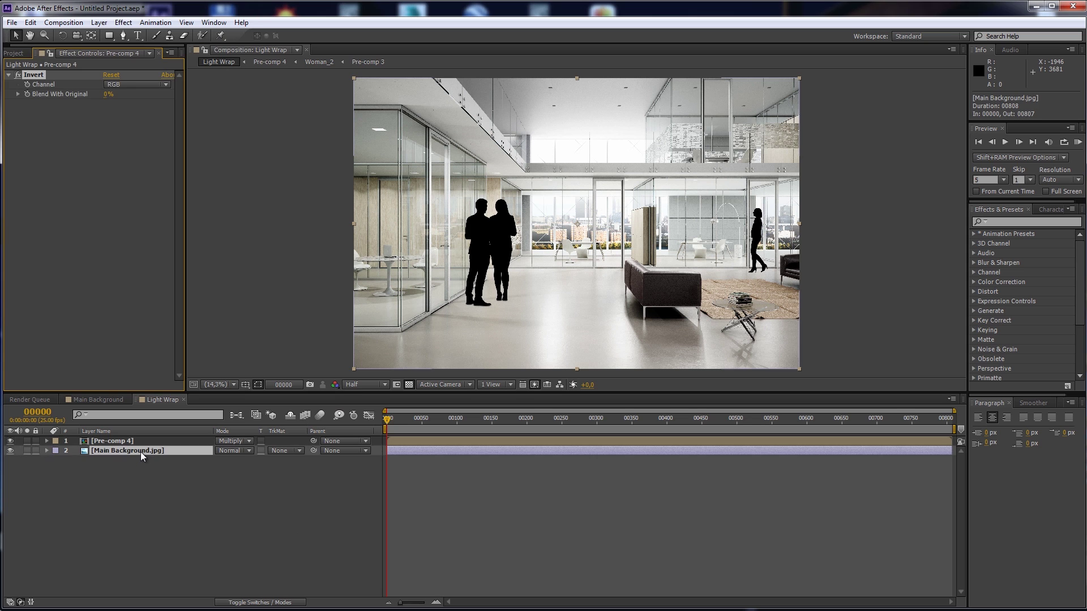
click(129, 24)
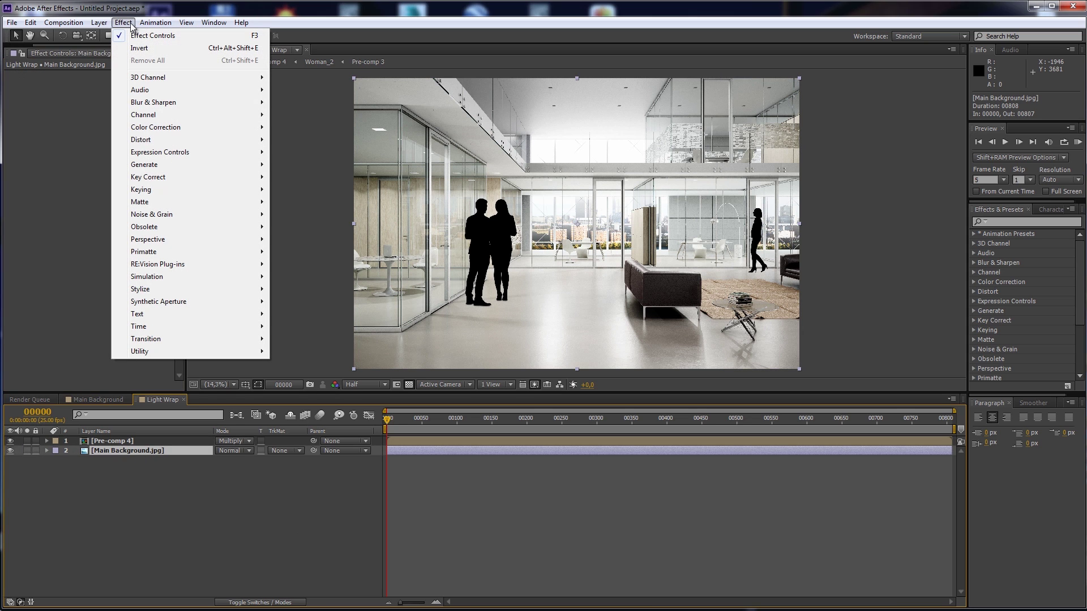
mouse_move(160, 129)
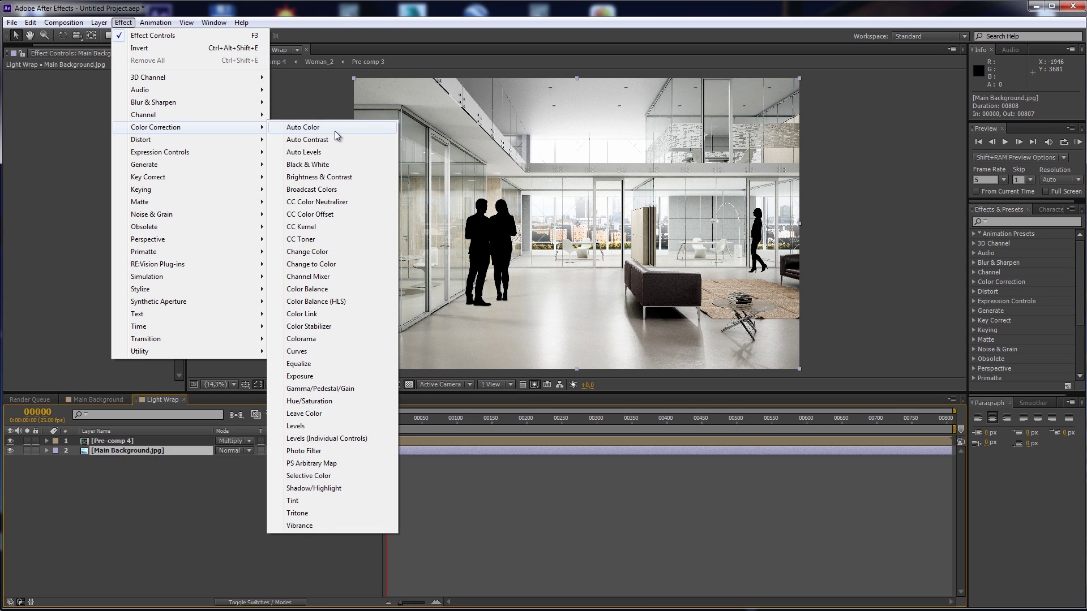
click(335, 165)
Add a Curves effect to Main Background.jpg and move the black point inward past the middle to crush the dark tones.
click(123, 22)
mouse_move(165, 131)
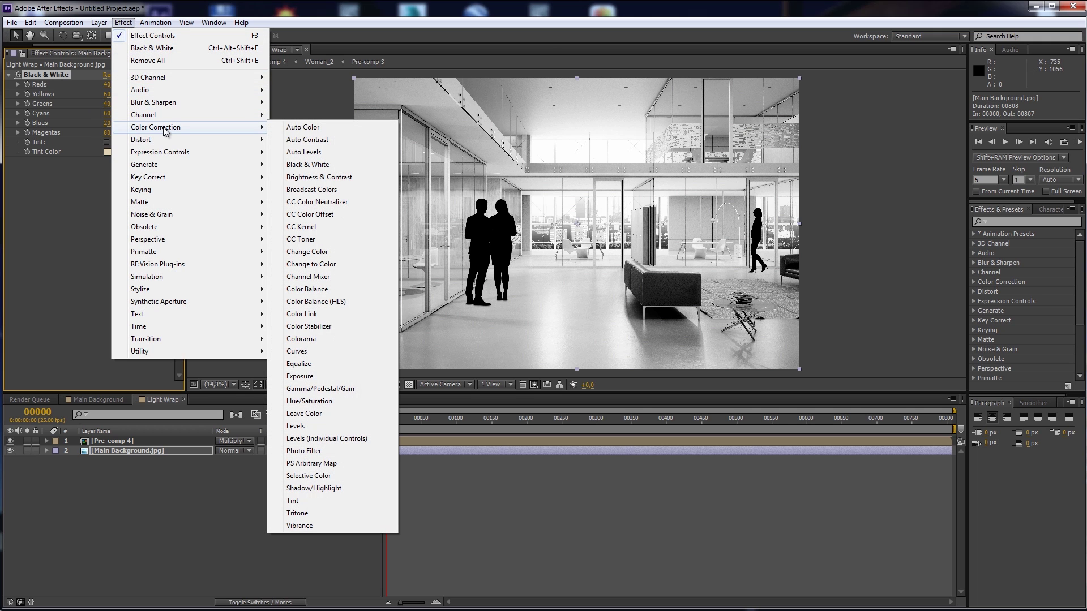
click(297, 352)
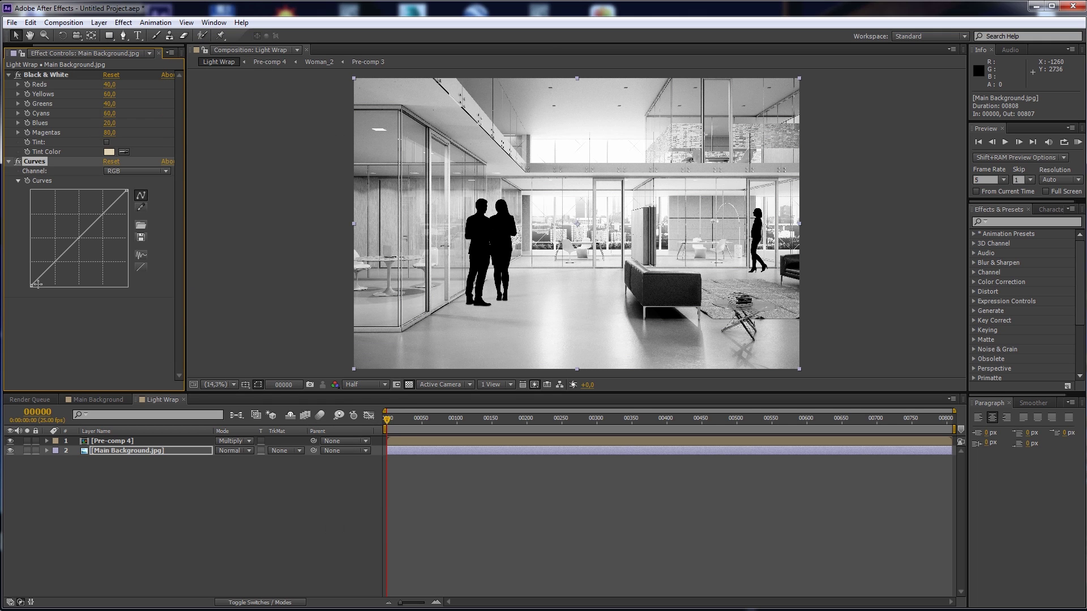
drag(32, 286, 85, 292)
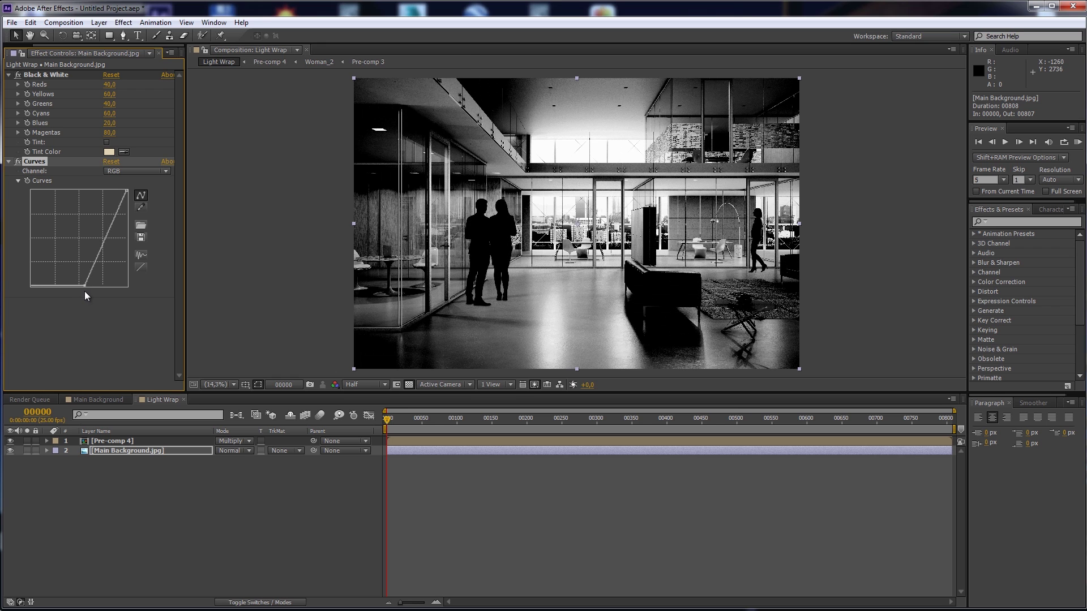
Duplicate the Pre-comp 4 layer and hide the upper copy.
click(108, 442)
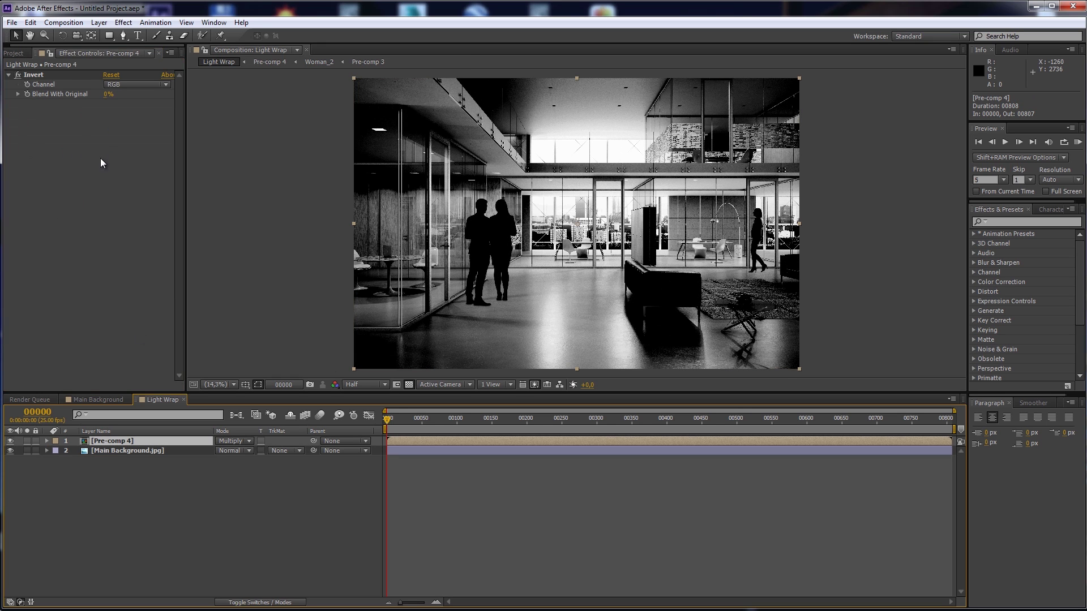
click(31, 23)
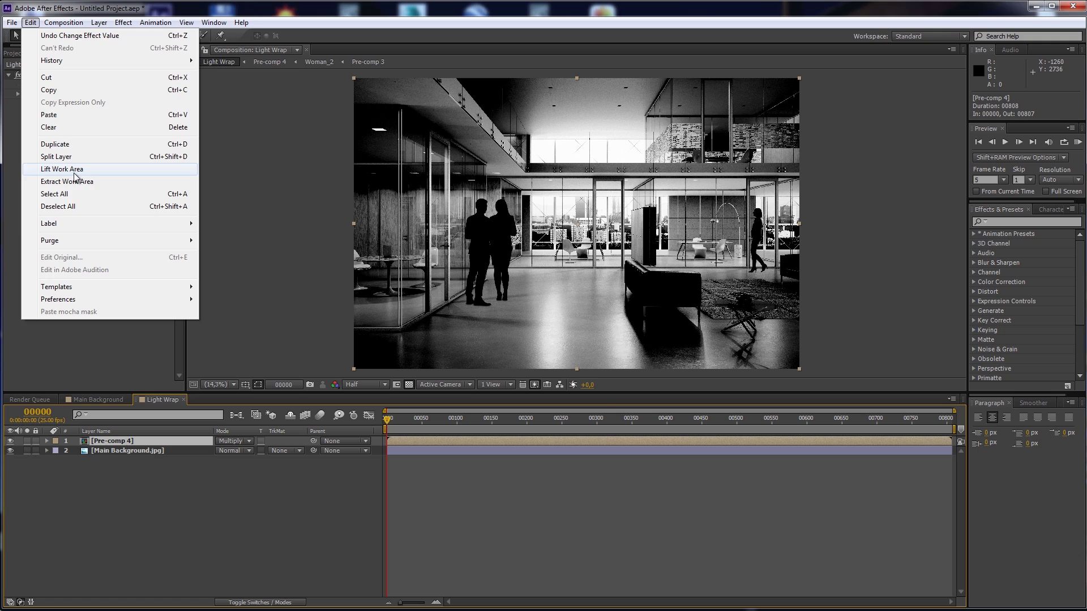
click(73, 144)
click(128, 451)
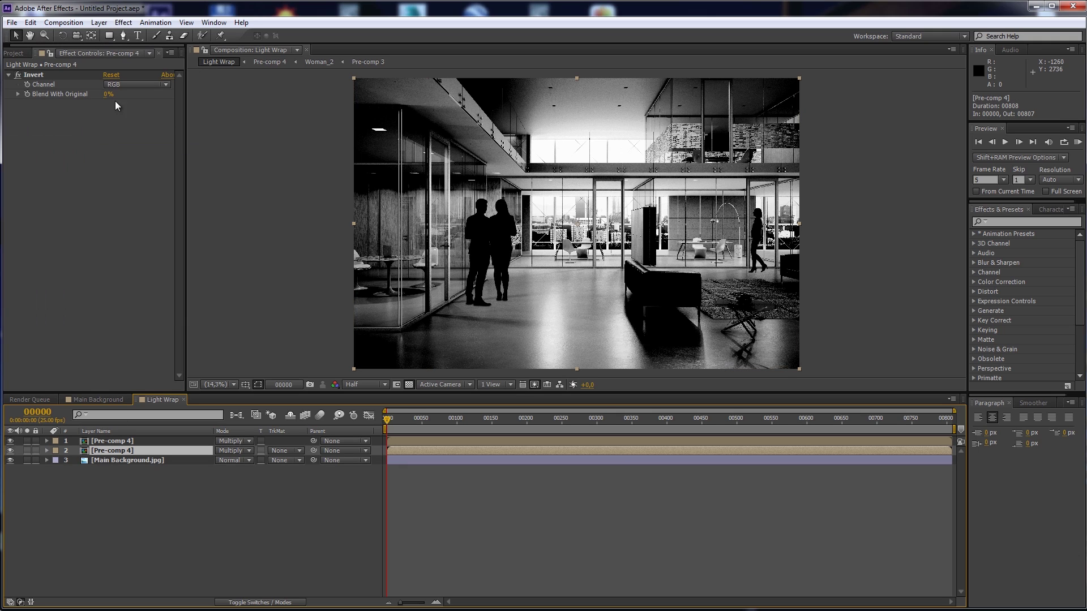
click(10, 441)
Create an adjustment layer between the two Pre-comp 4 layers.
click(123, 23)
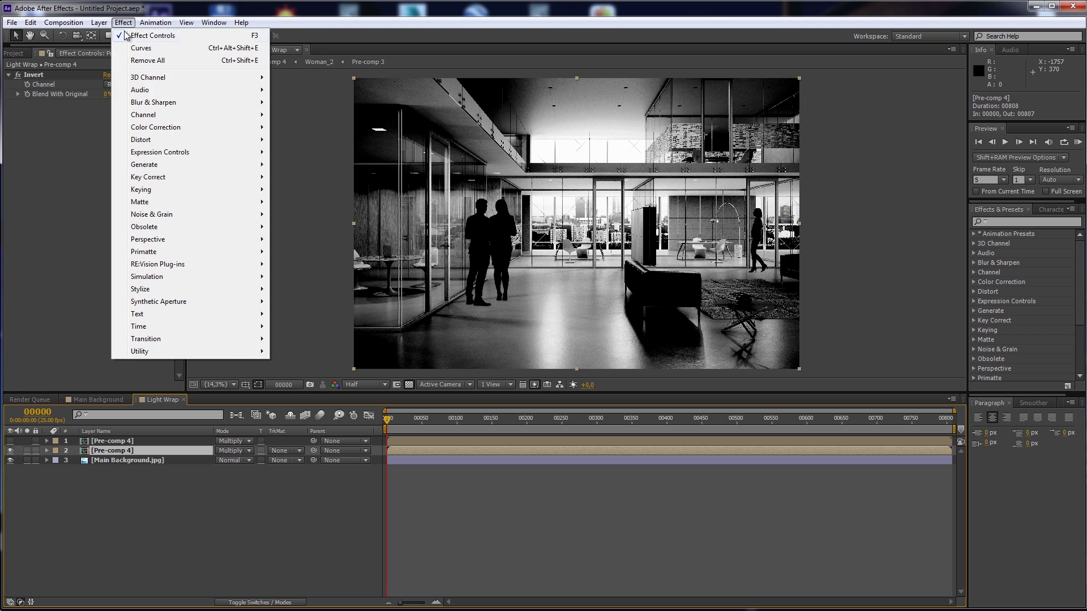
mouse_move(99, 23)
mouse_move(170, 35)
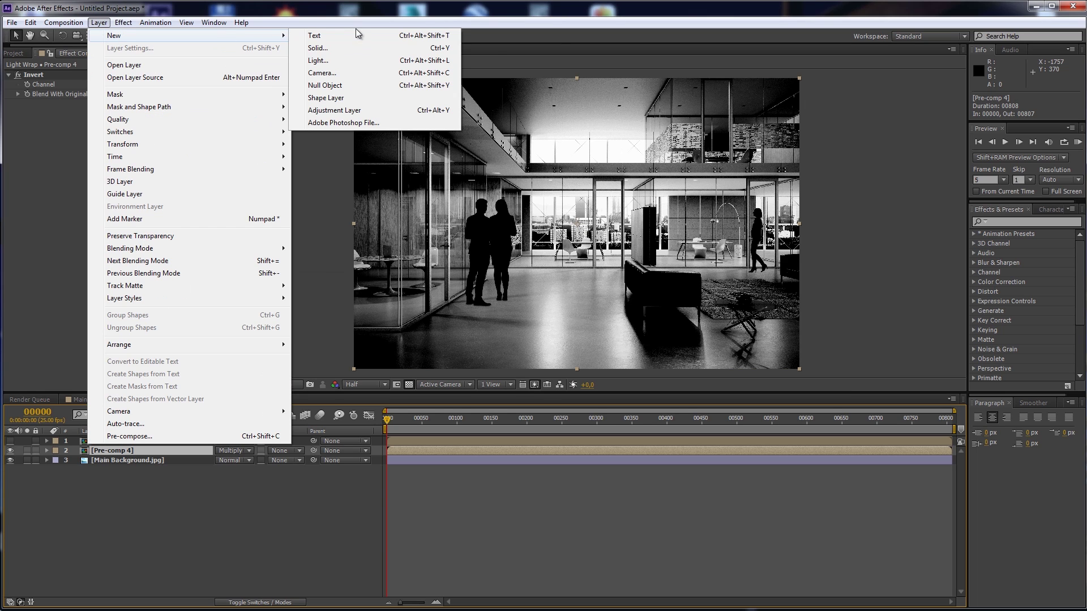
click(330, 110)
drag(144, 449, 148, 452)
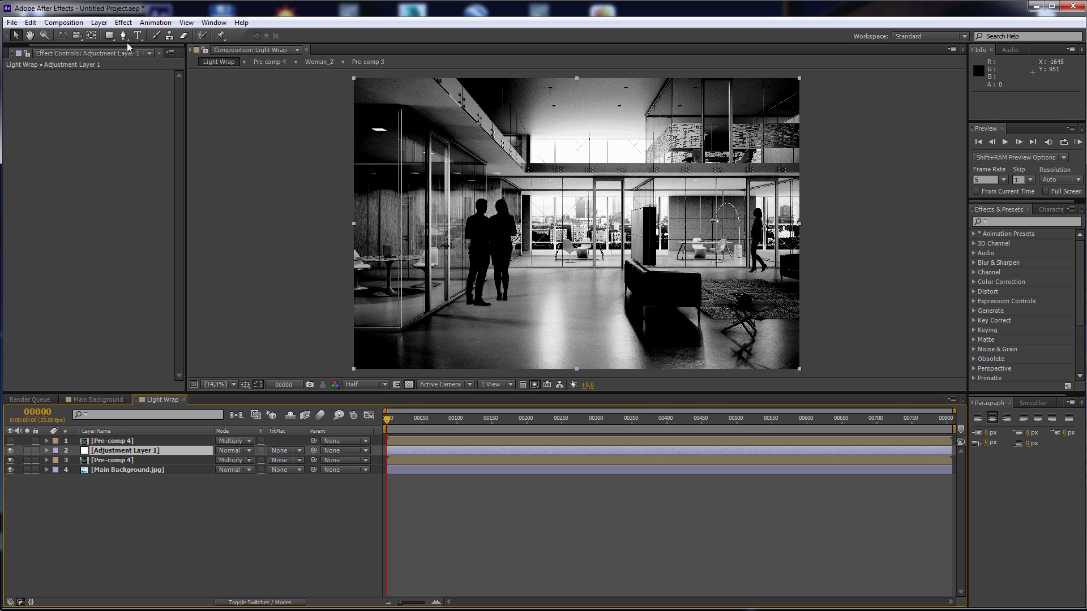
Apply Fast Blur to the adjustment layer with Blurriness 58 and Repeat Edge Pixels enabled.
click(124, 22)
mouse_move(150, 102)
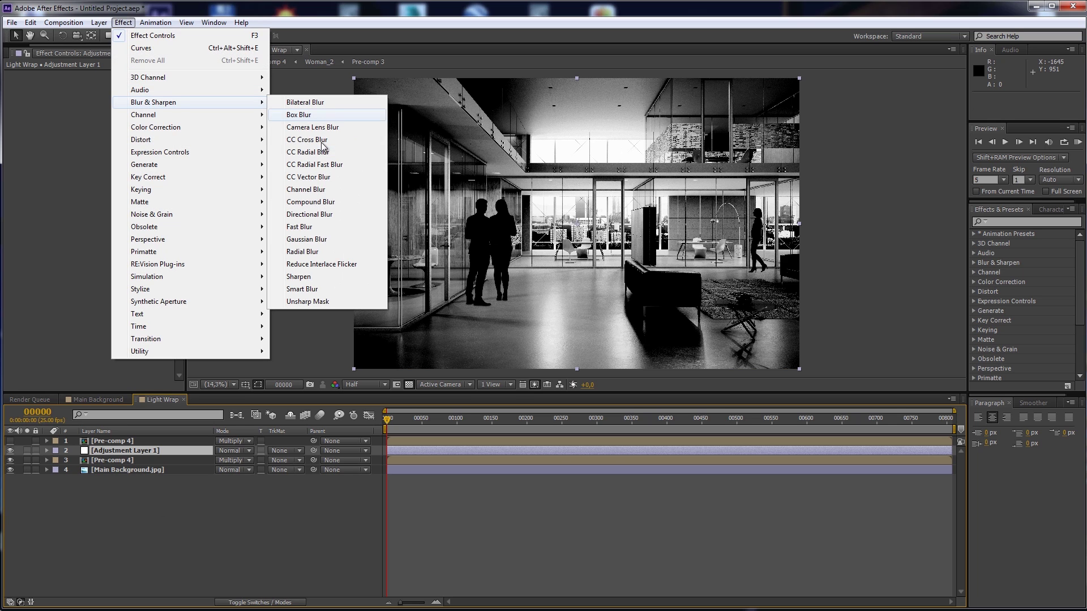
click(310, 227)
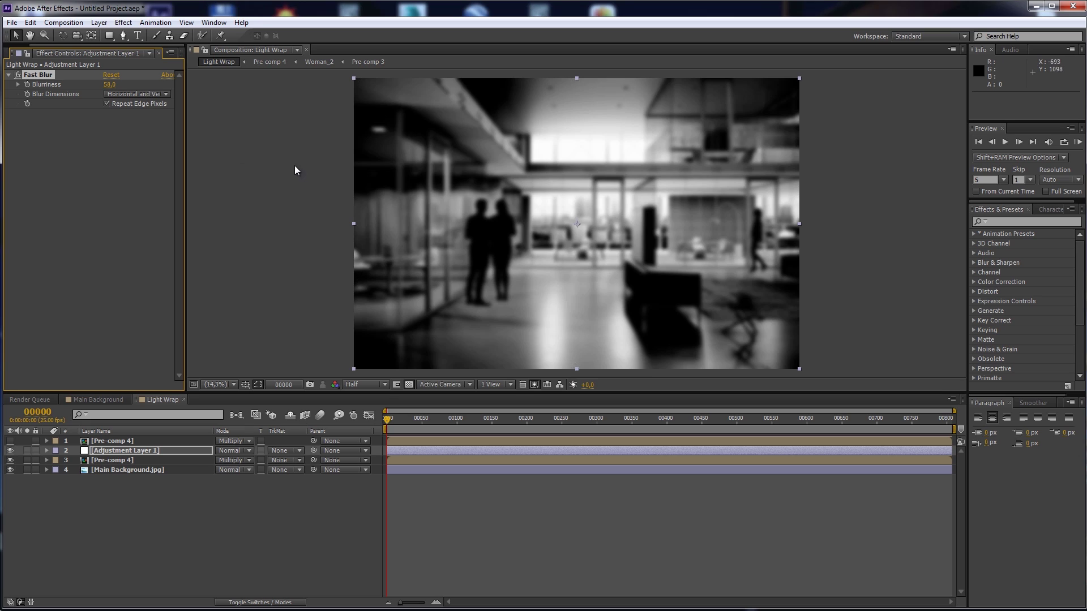
drag(116, 84, 139, 146)
Show the upper Pre-comp 4 layer again, disable its Invert effect and inspect the glowing edges around the couple.
click(117, 443)
click(10, 441)
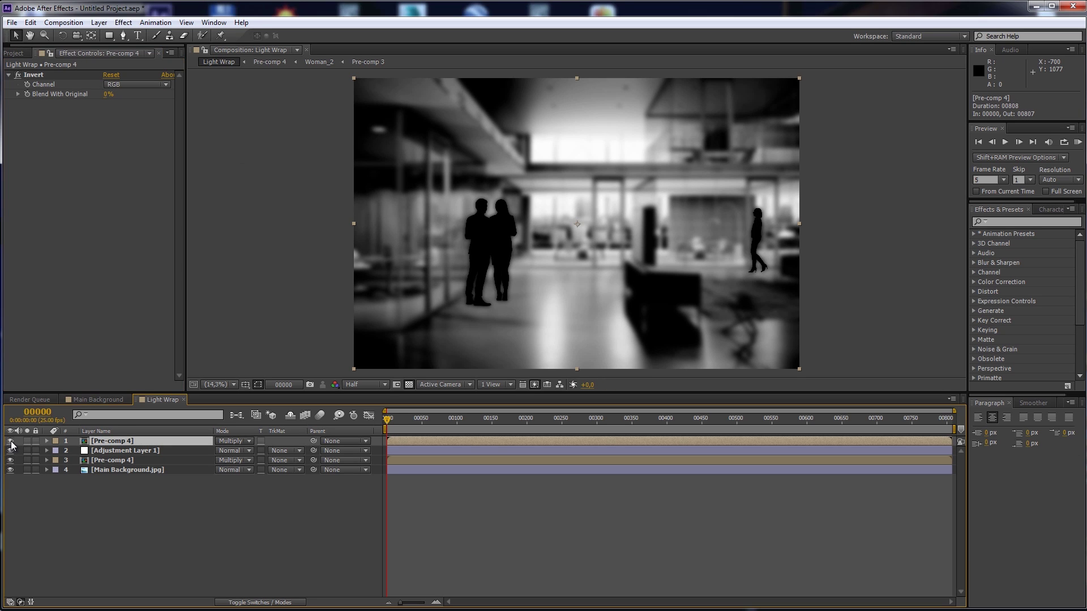
click(19, 74)
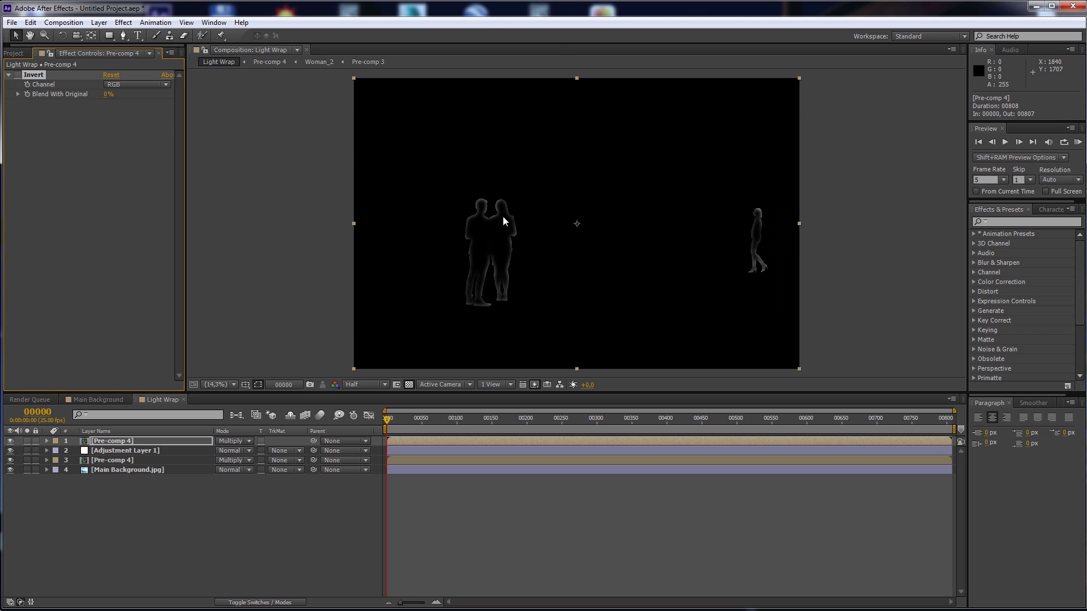
scroll(510, 215, up, 4)
scroll(488, 205, up, 3)
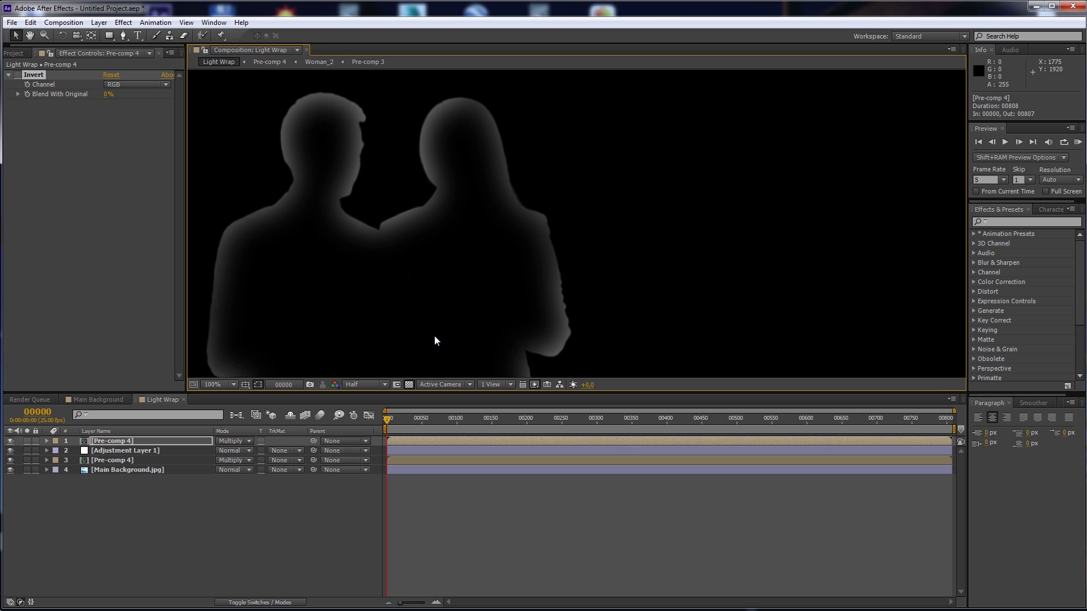
key(comma)
key(comma)
key(comma)
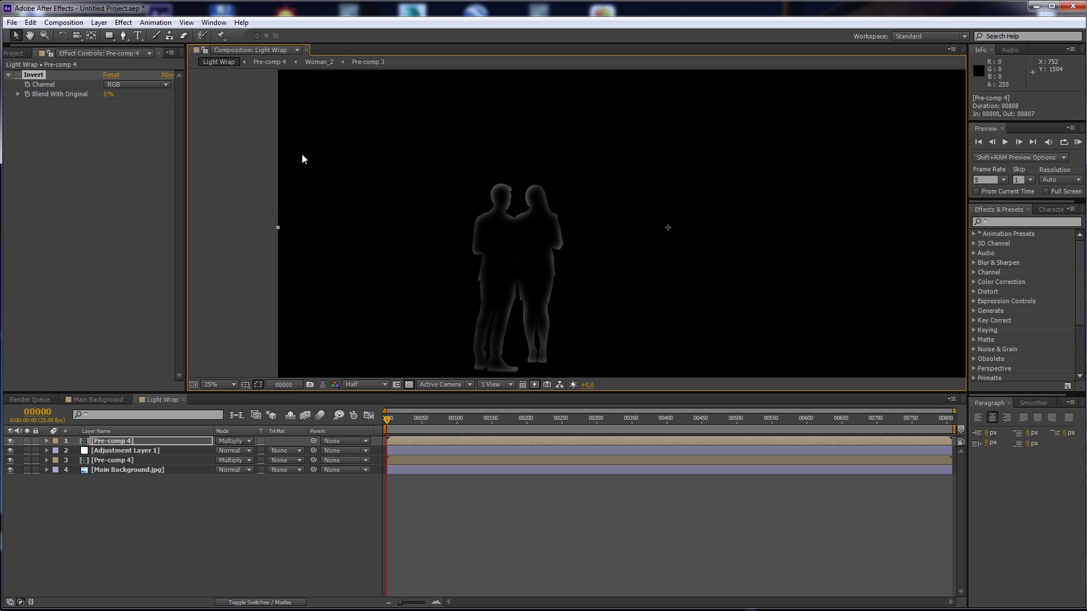
Close the Light Wrap composition, add it as Main Background's uppermost layer and set its blending mode to Lighten.
click(183, 399)
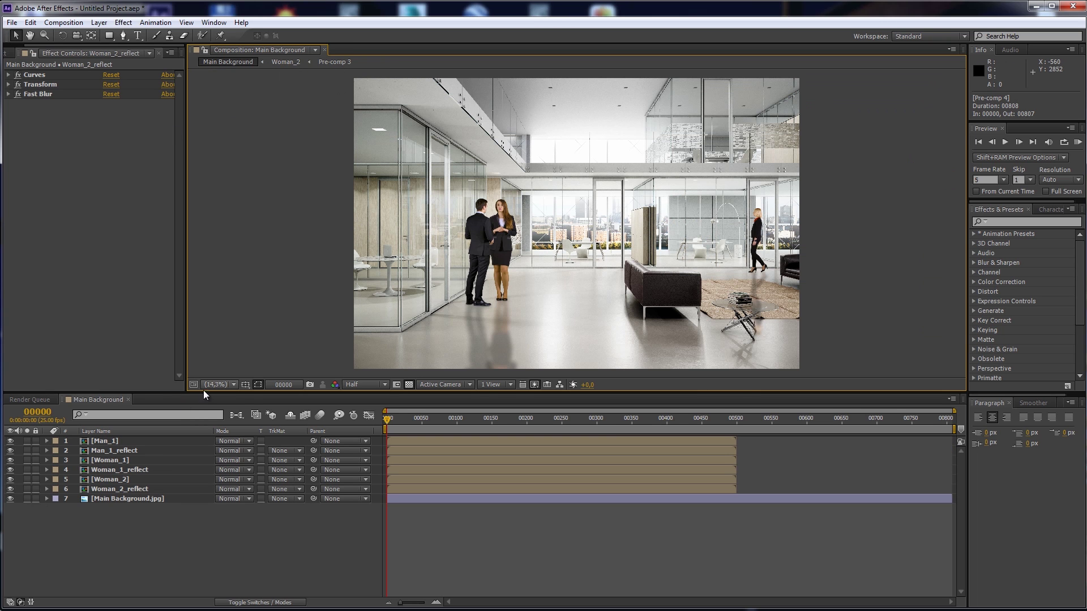
click(17, 53)
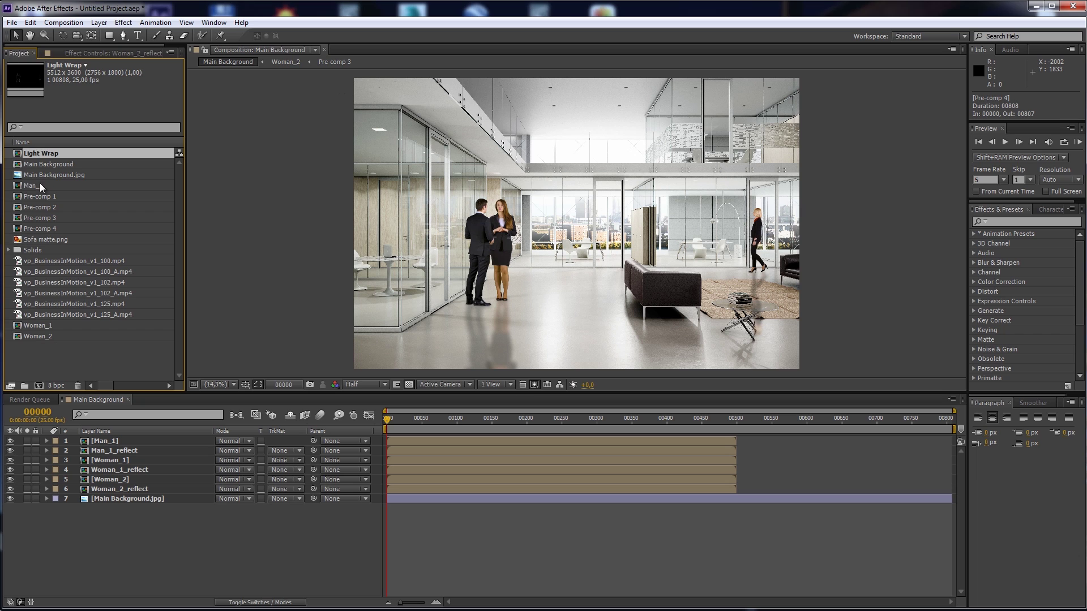
drag(40, 152, 113, 437)
click(247, 441)
click(275, 210)
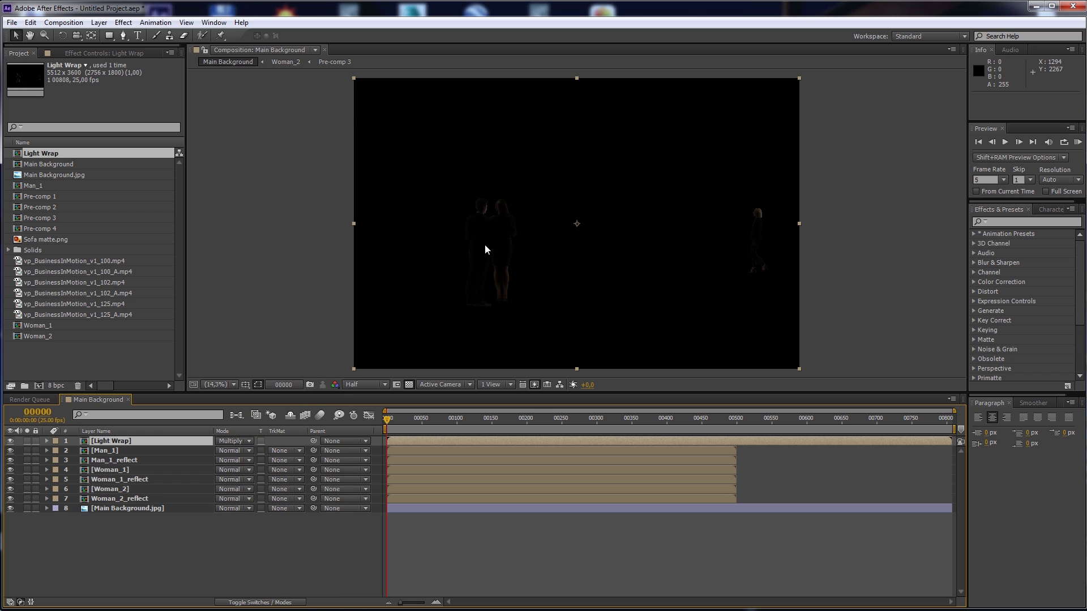
click(233, 441)
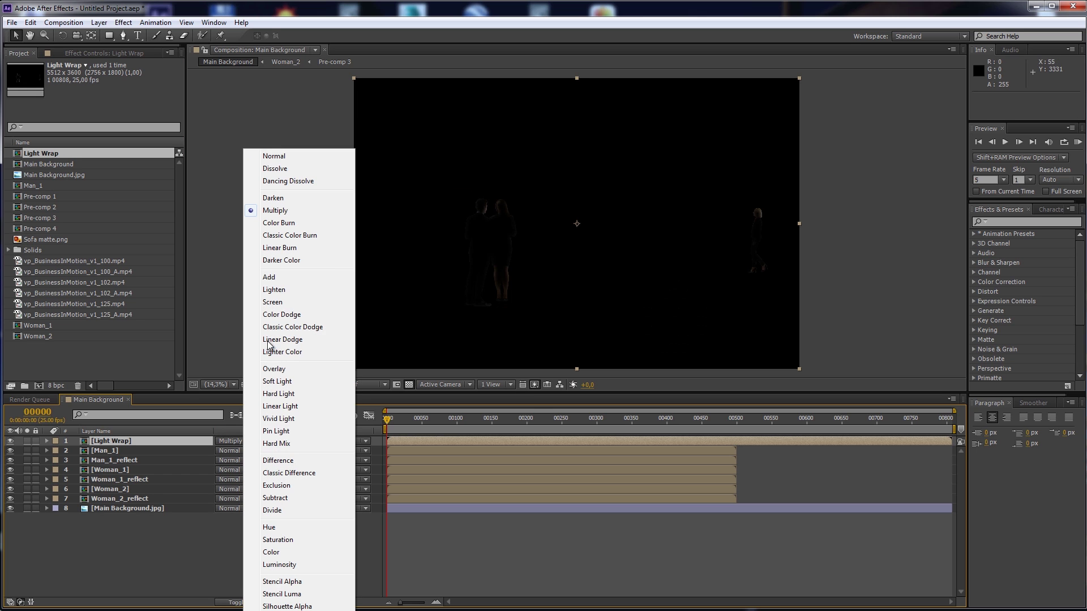
click(279, 290)
Examine the light wrap on the edges of the couple and the walking woman, toggling the Light Wrap layer's visibility.
scroll(563, 213, up, 6)
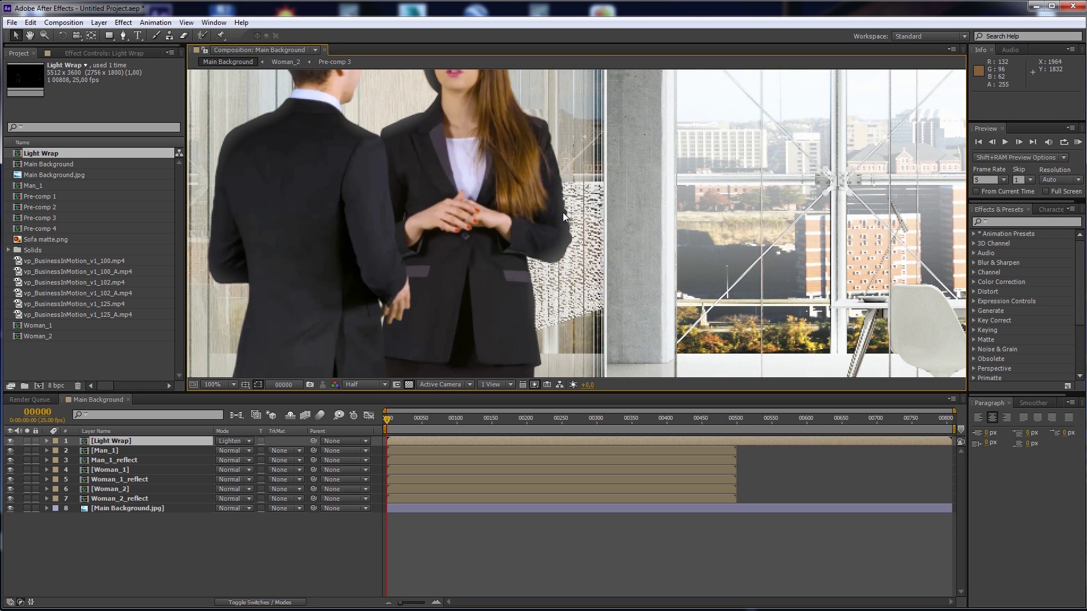
click(10, 442)
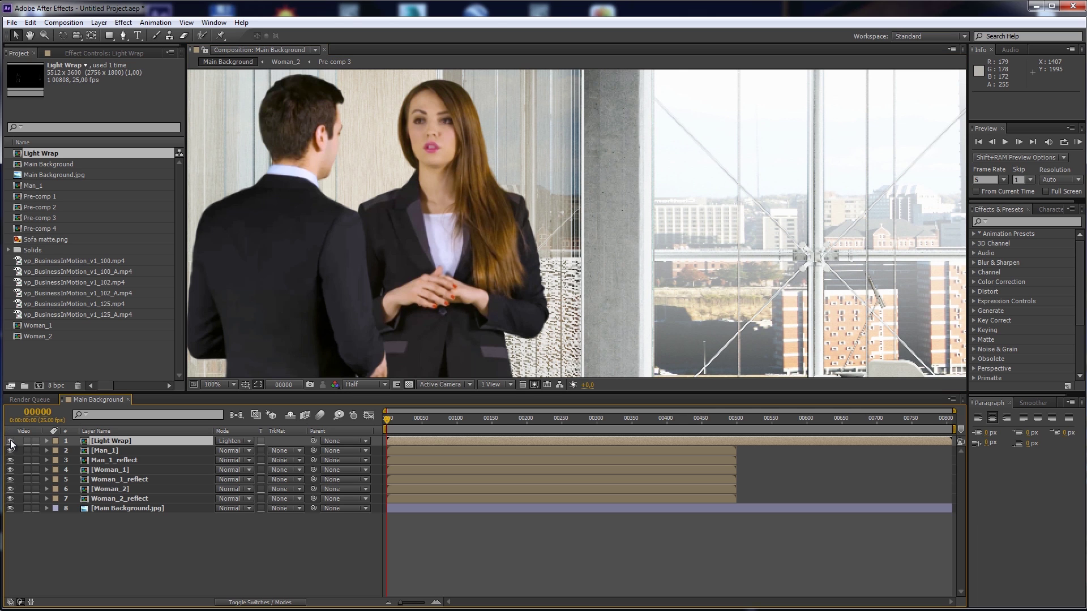
scroll(526, 266, down, 2)
scroll(395, 233, right, 5)
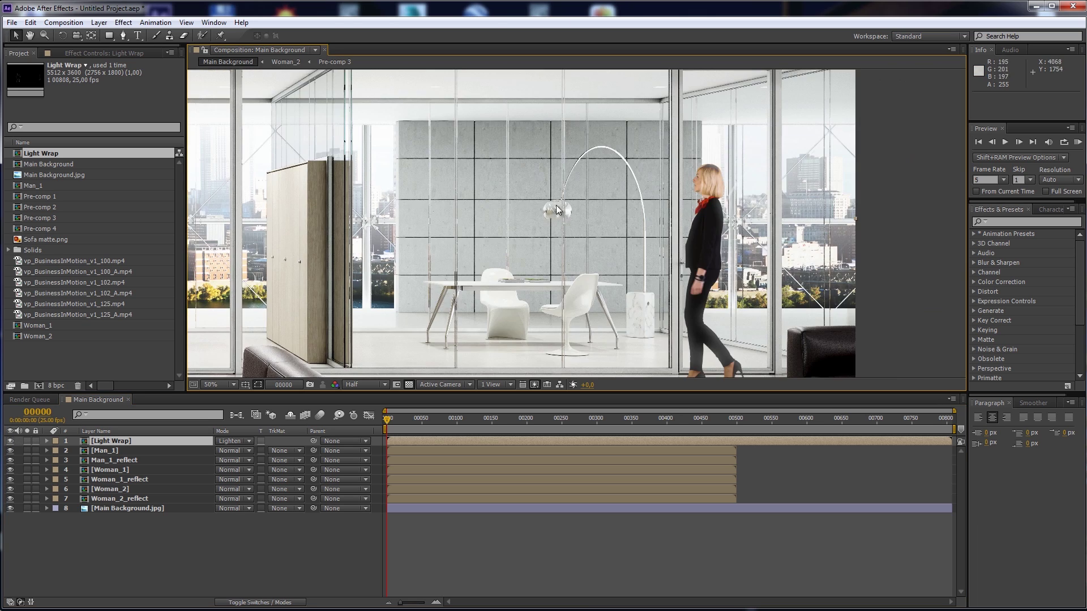
scroll(736, 187, up, 2)
scroll(482, 249, right, 2)
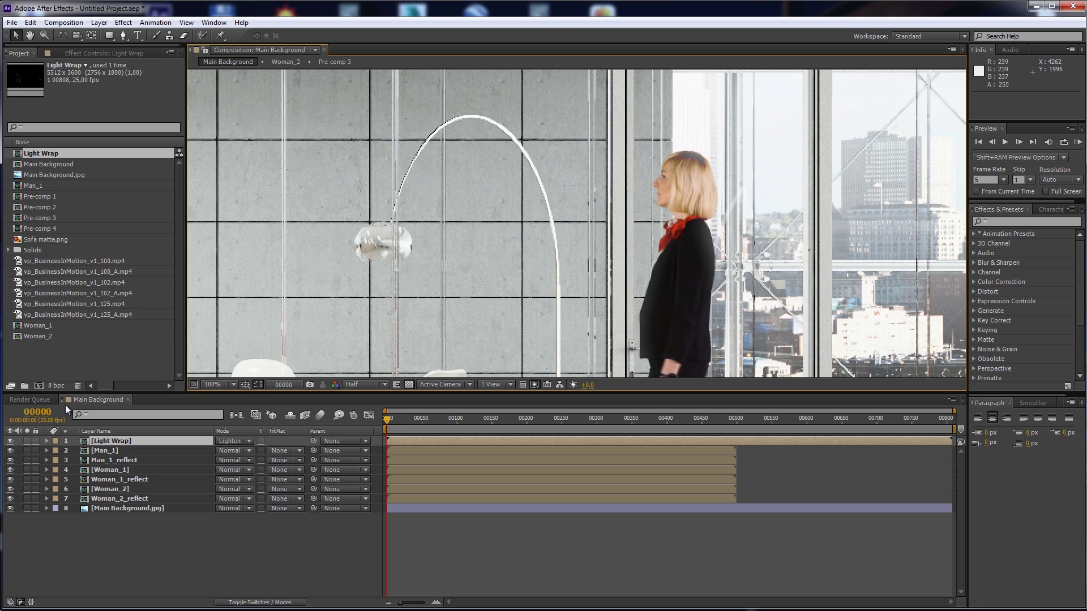
click(222, 385)
click(231, 399)
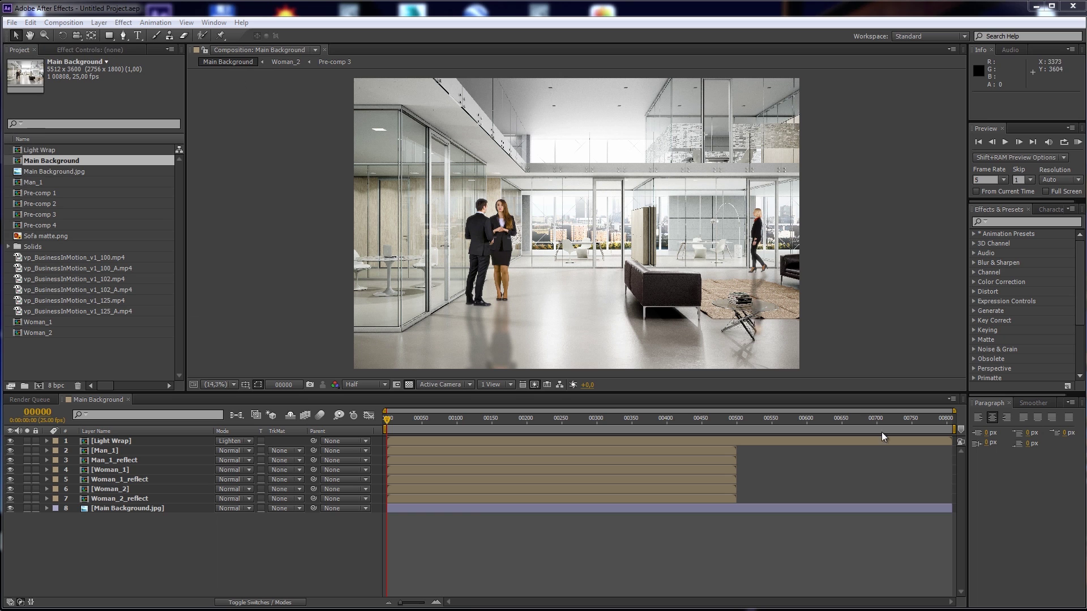
Leave the sofa matte preview and add Sofa matte.png above all other layers in the Main Background composition.
scroll(903, 335, up, 3)
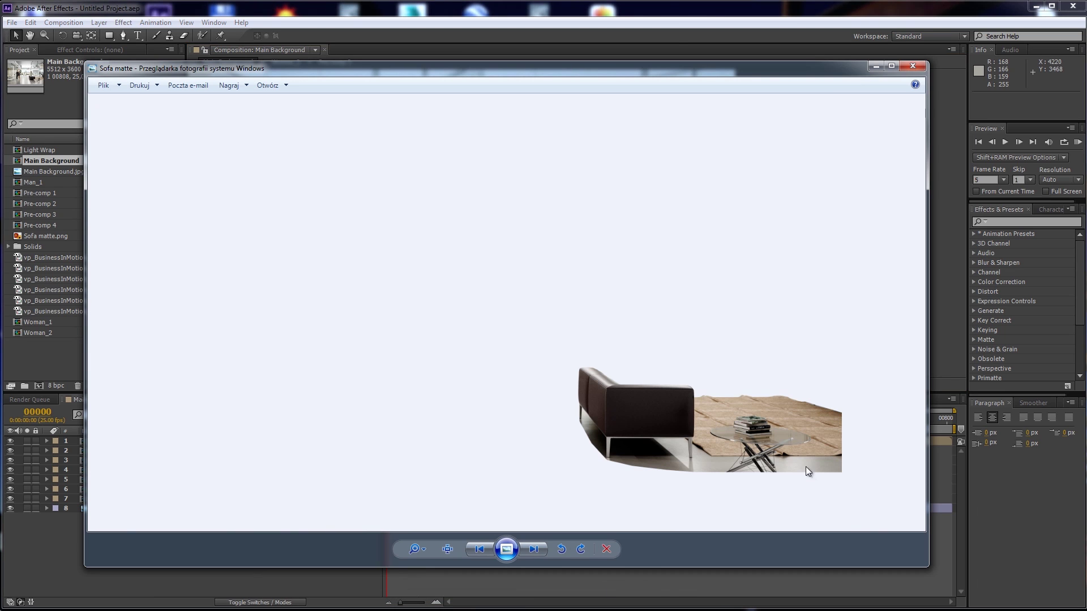
click(875, 67)
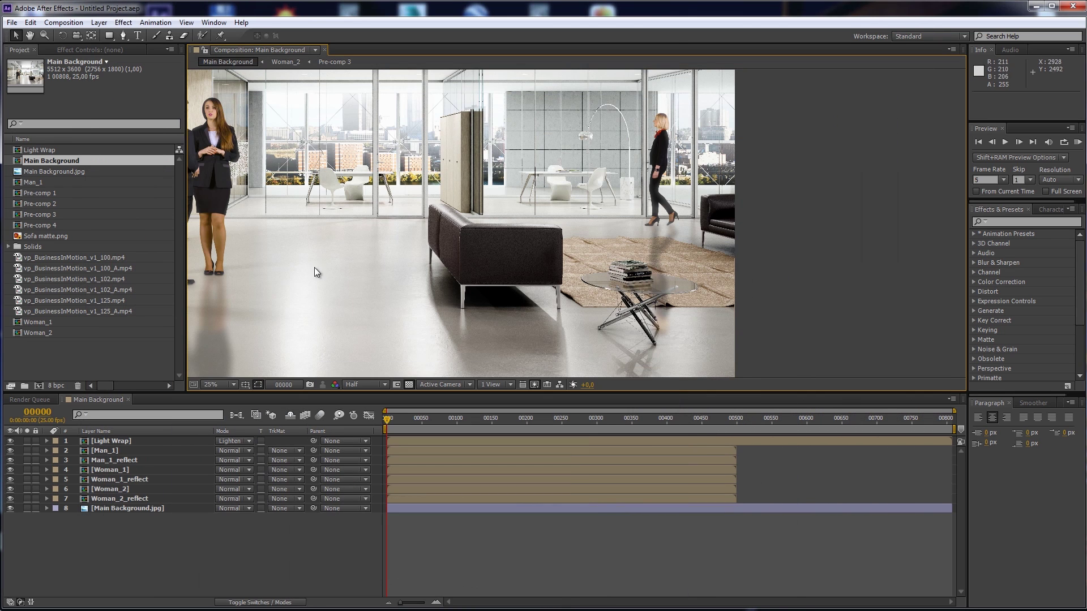
click(42, 236)
drag(39, 236, 105, 441)
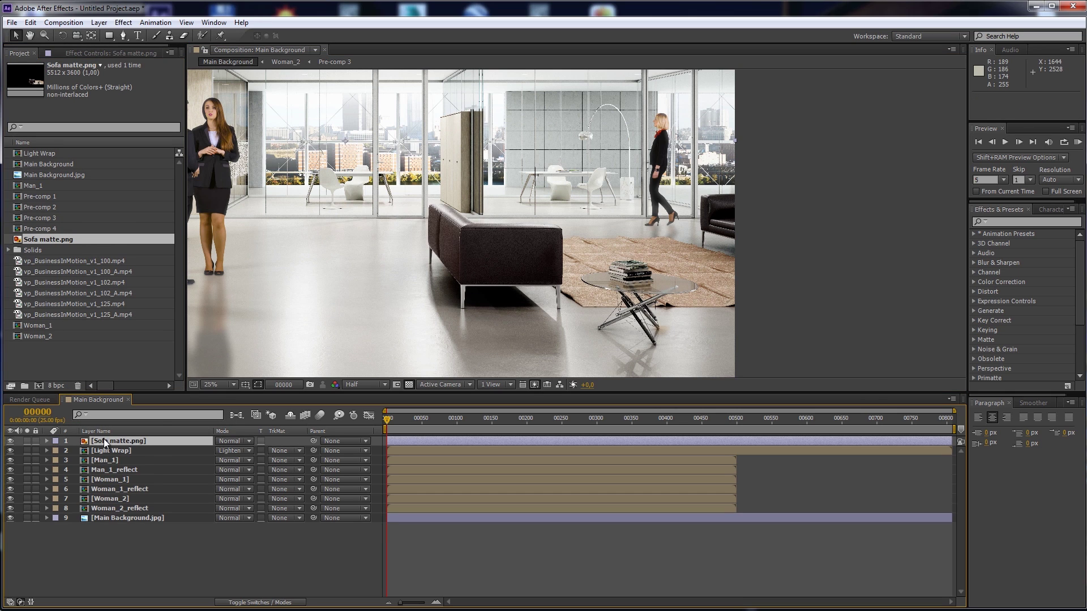
click(211, 385)
click(224, 395)
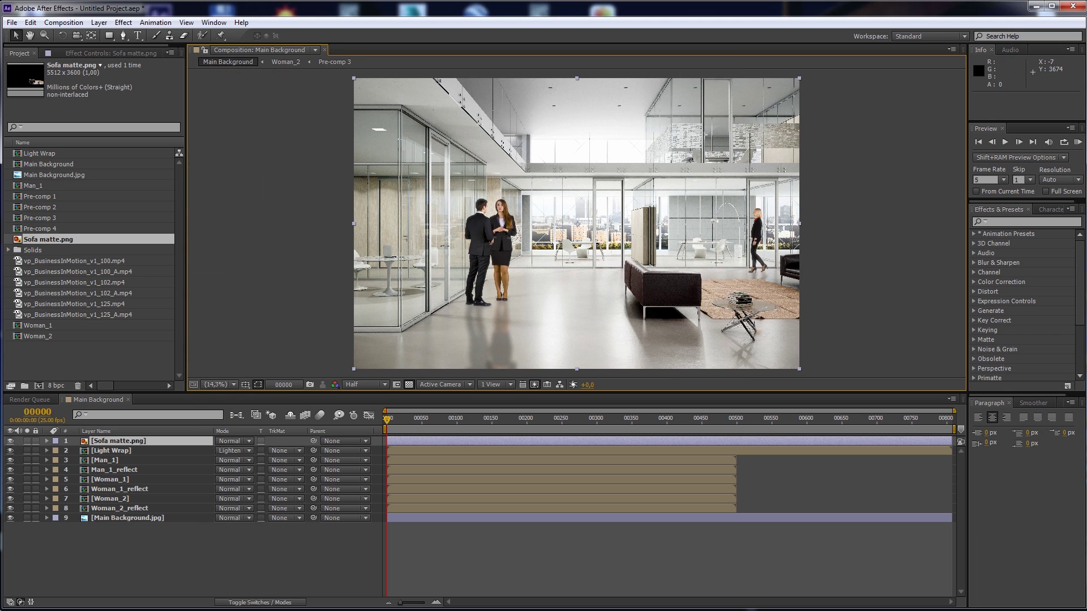
key(F2)
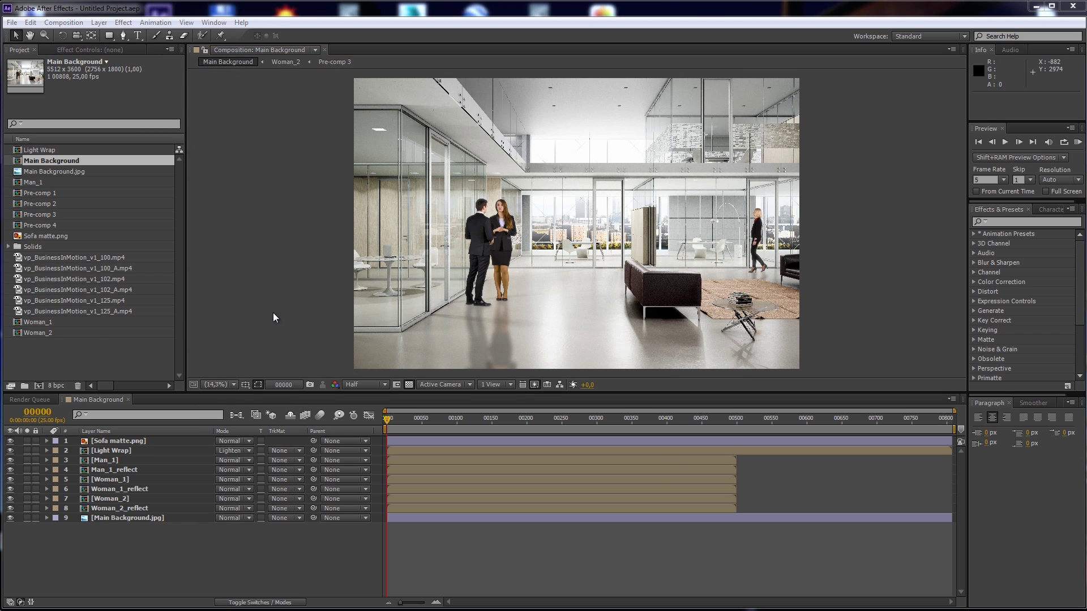
Create a composition named Final with the HDTV 1080 25 preset and a duration of 500 frames.
click(41, 386)
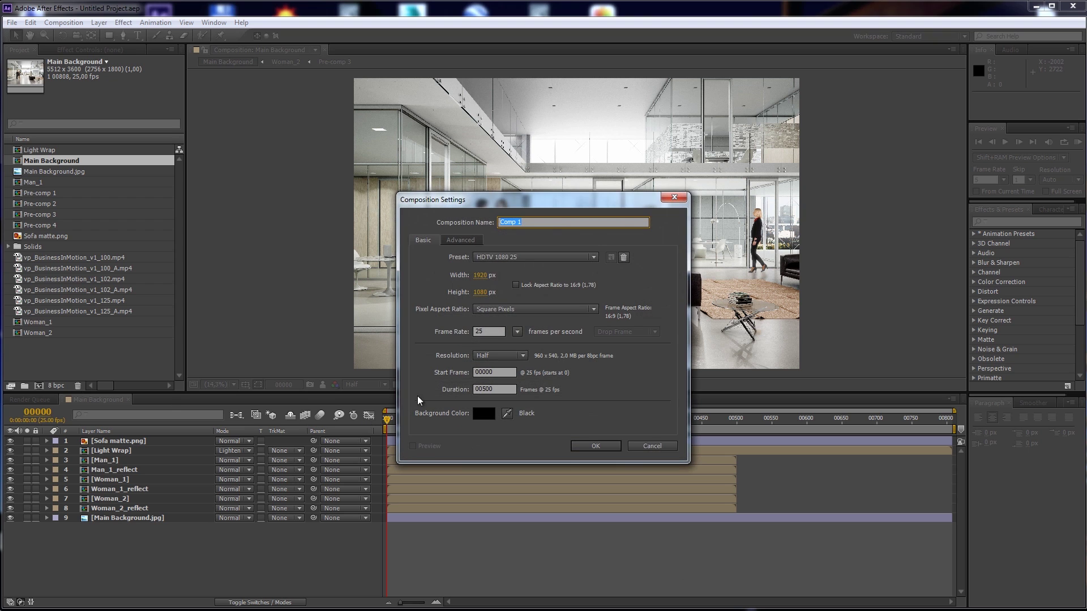
click(515, 257)
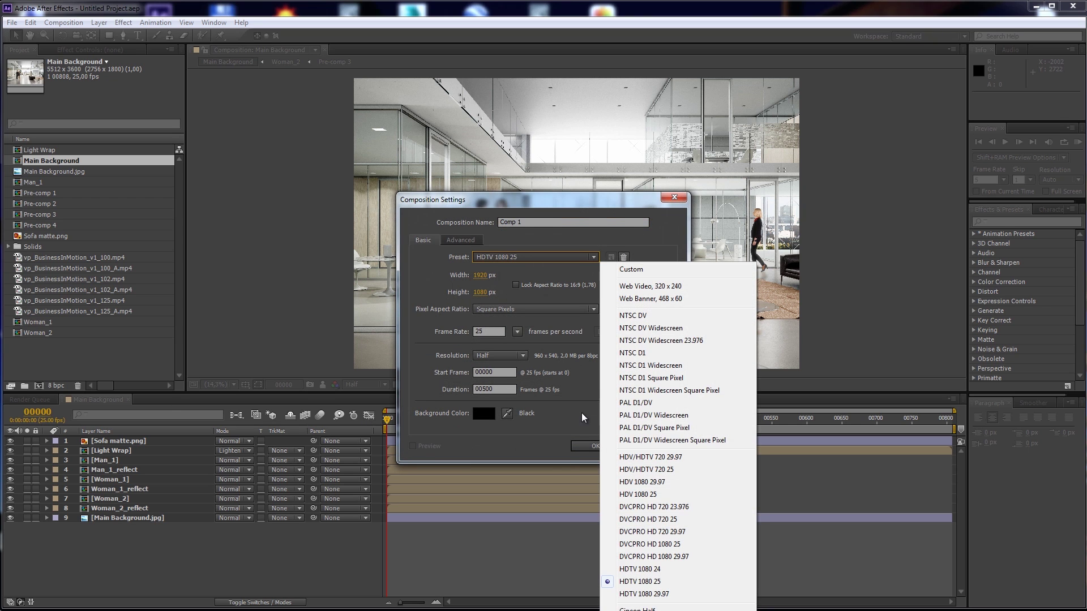
click(646, 587)
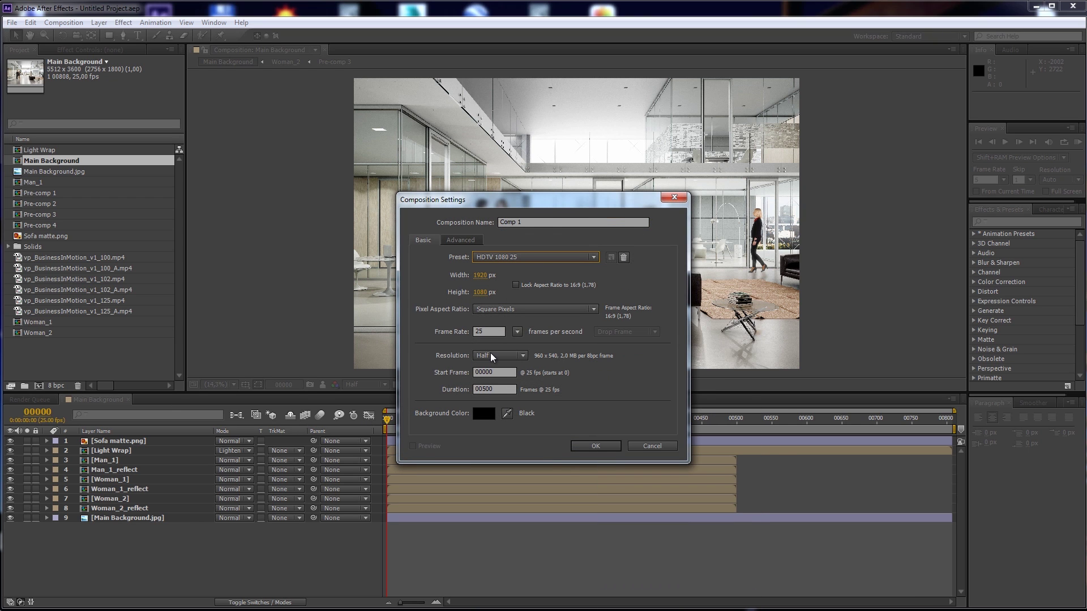
key(shift+Tab)
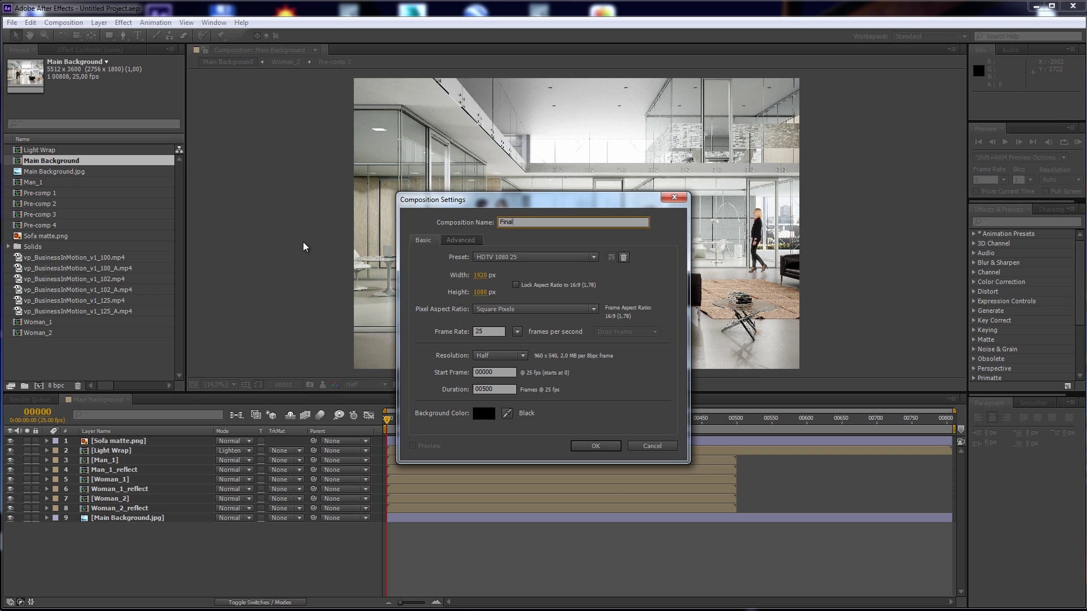
click(595, 445)
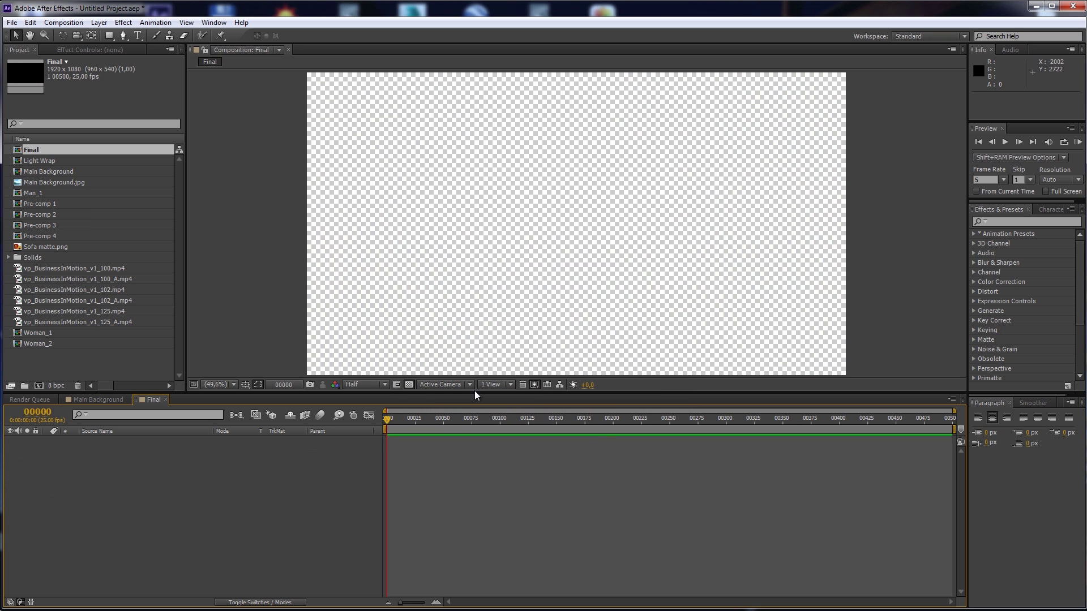
Add Main Background to the Final composition and scale the layer down proportionally to about 53%.
drag(49, 171, 139, 492)
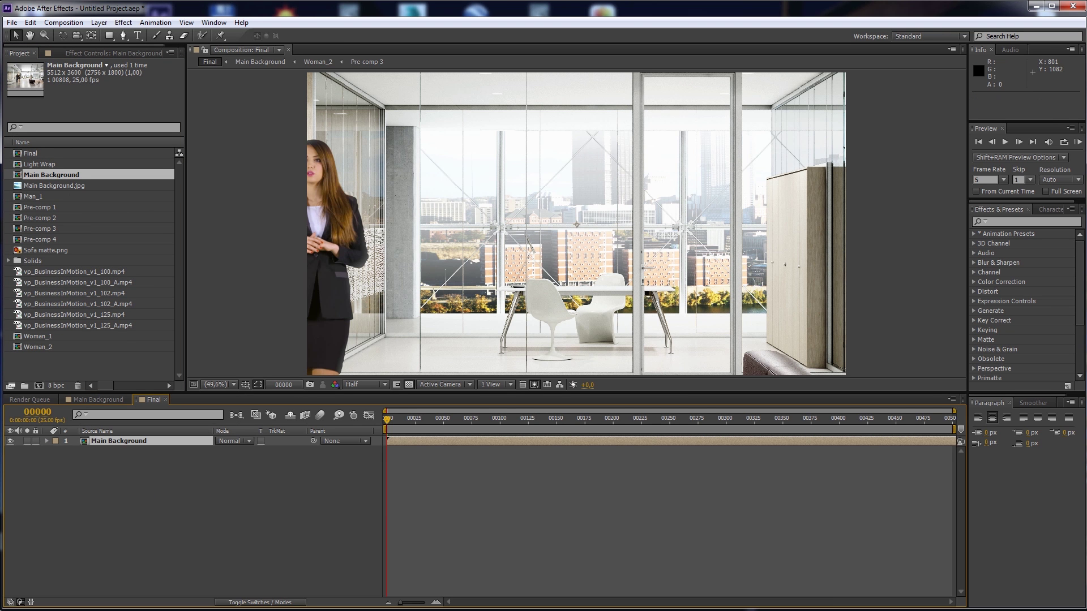
key(comma)
key(comma)
key(comma)
key(comma)
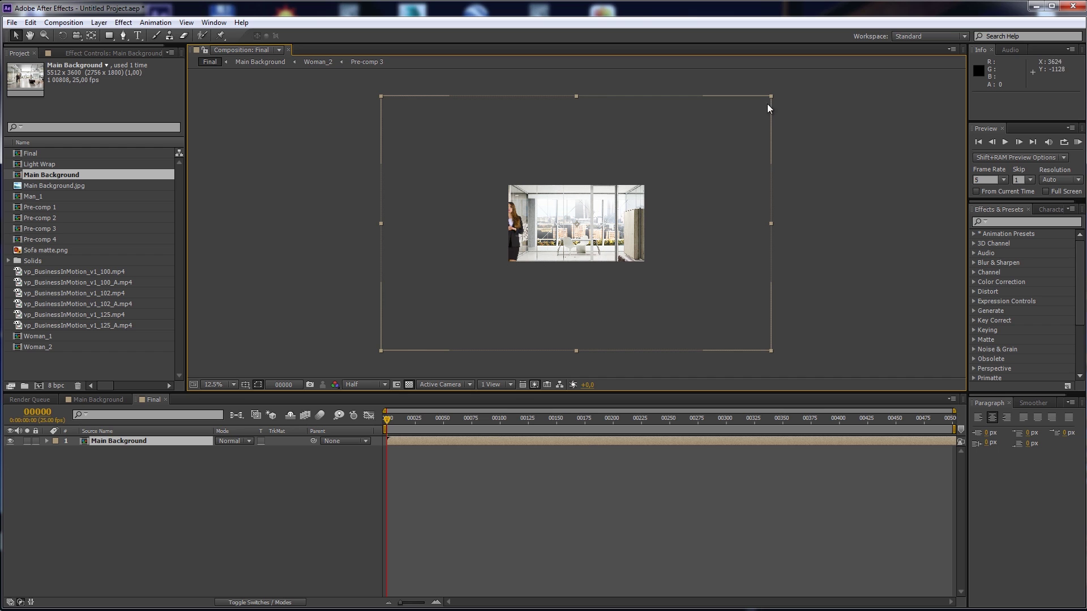
drag(770, 97, 680, 156)
key(period)
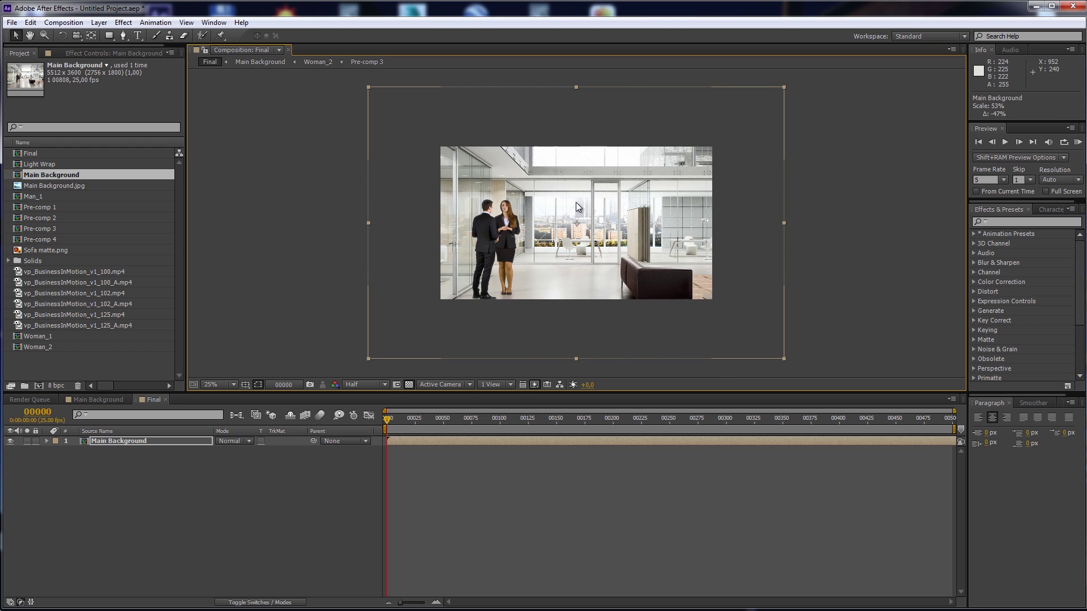
Animate Main Background's Position from about 1256, 472 at frame 0 to about 472, 472 at frame 218.
drag(554, 266, 595, 257)
click(47, 441)
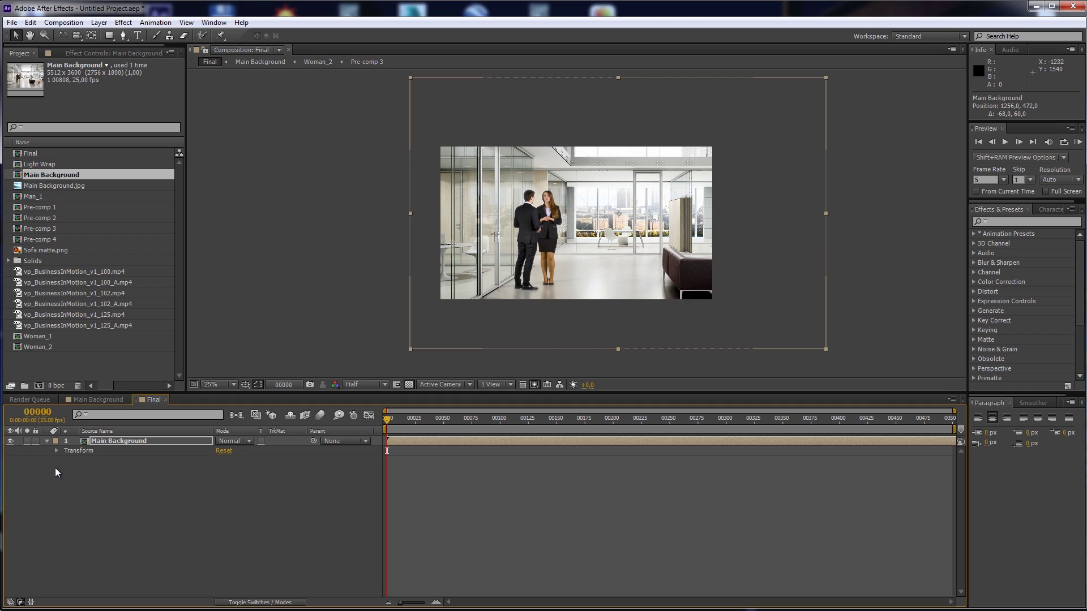
click(56, 451)
click(58, 470)
drag(386, 420, 633, 419)
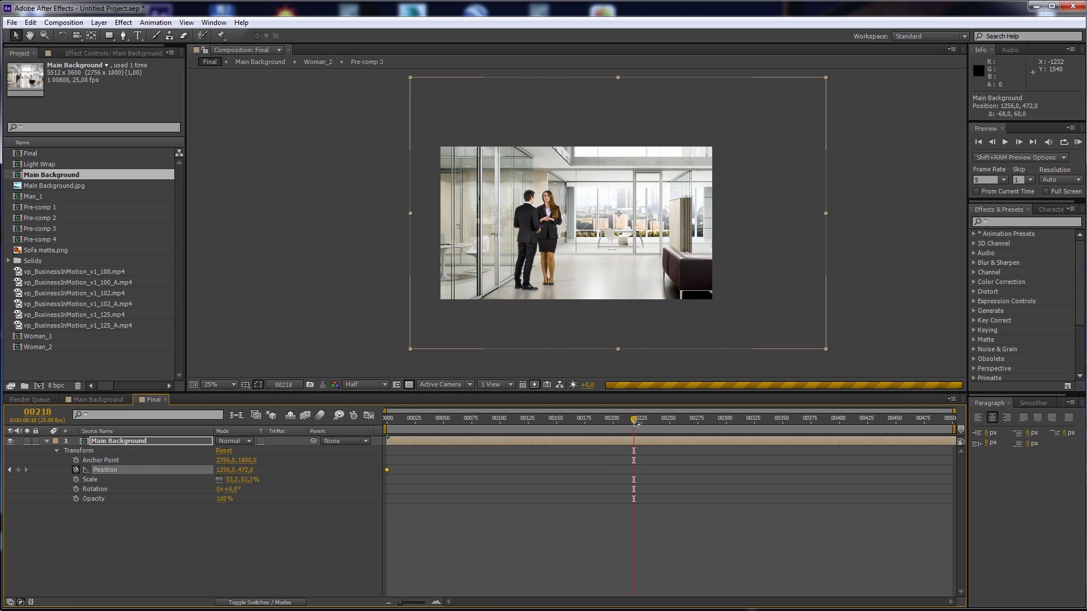
drag(690, 291, 580, 292)
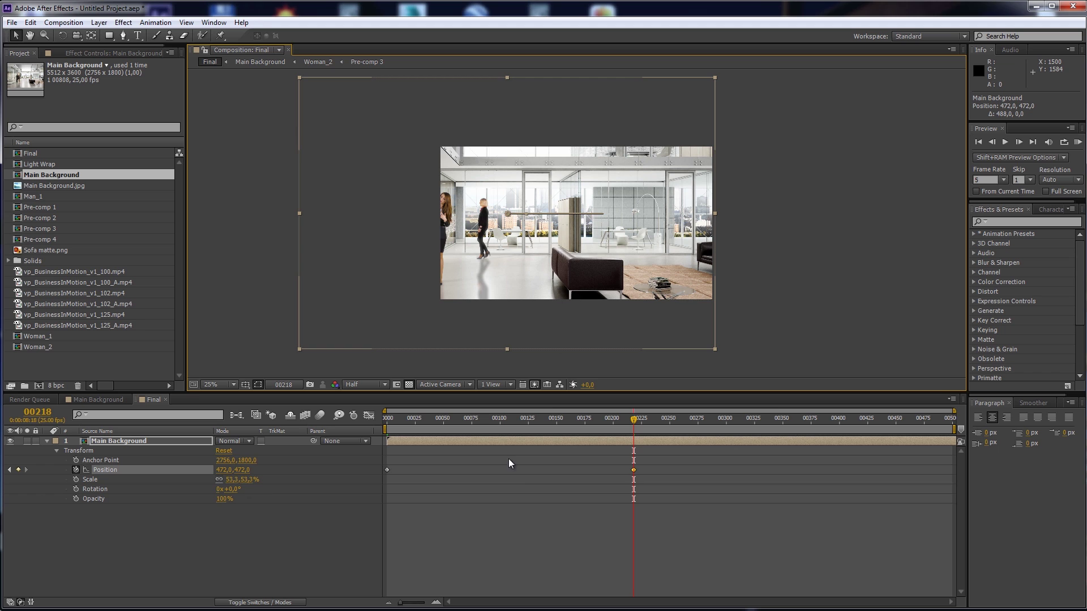
Keyframe Main Background's Scale from frame 0 to about 60.7% at frame 218, and shift that frame's Position to about 272, 472.
key(Home)
click(76, 480)
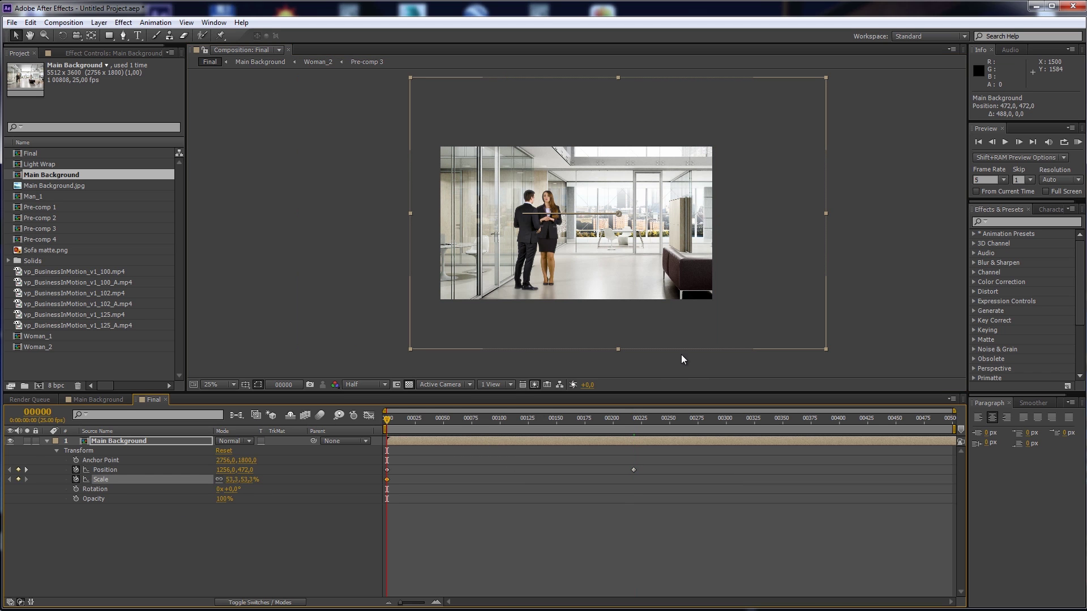
drag(612, 418, 633, 419)
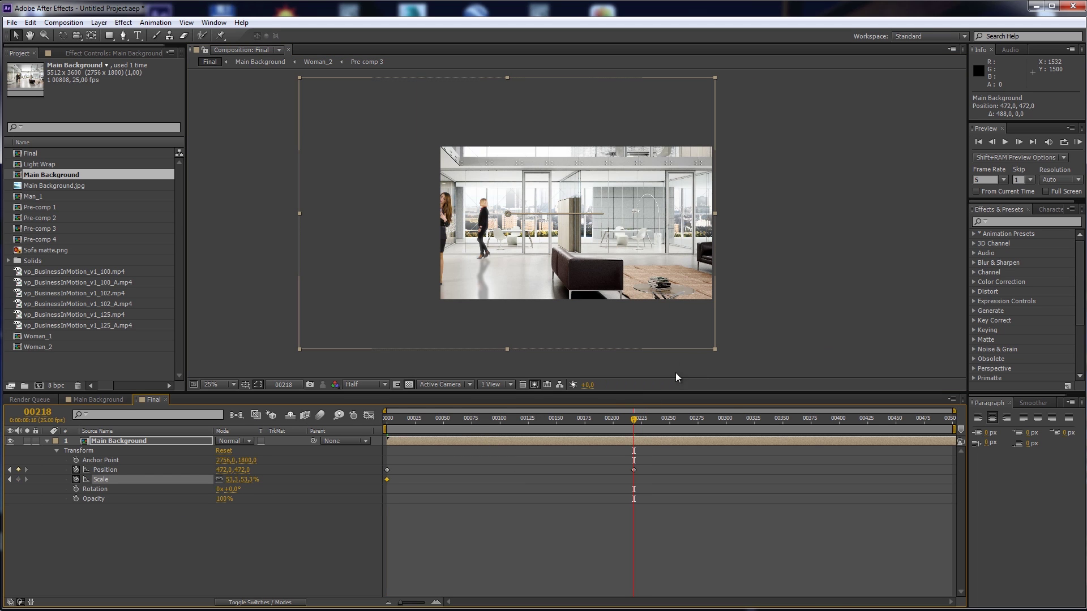
drag(714, 349, 744, 368)
drag(693, 292, 664, 293)
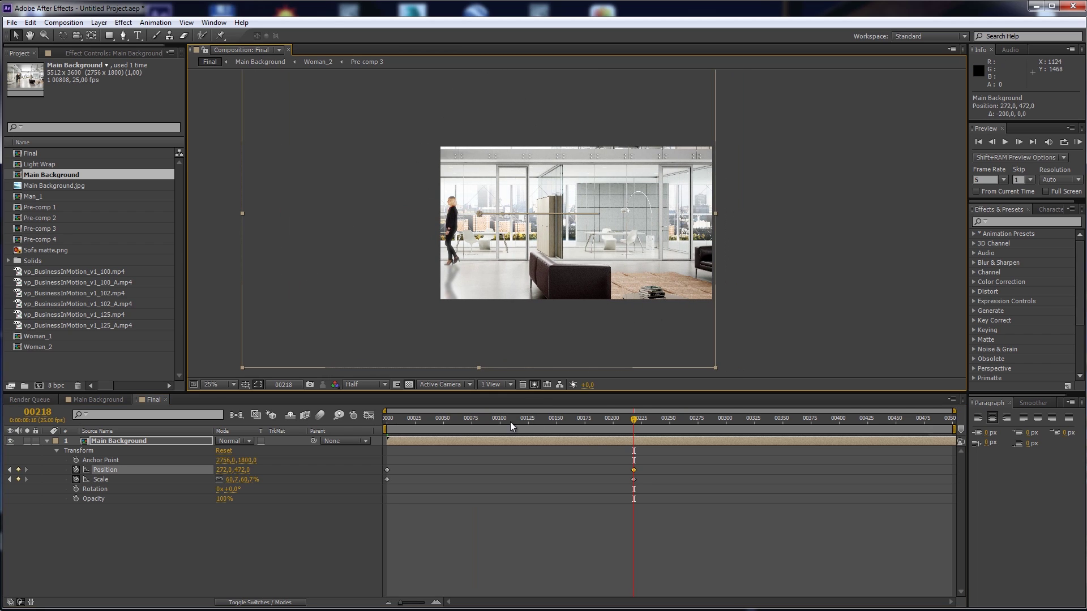
Run a RAM preview of the pan and zoom from the first frame, then stop it.
key(Home)
click(1078, 142)
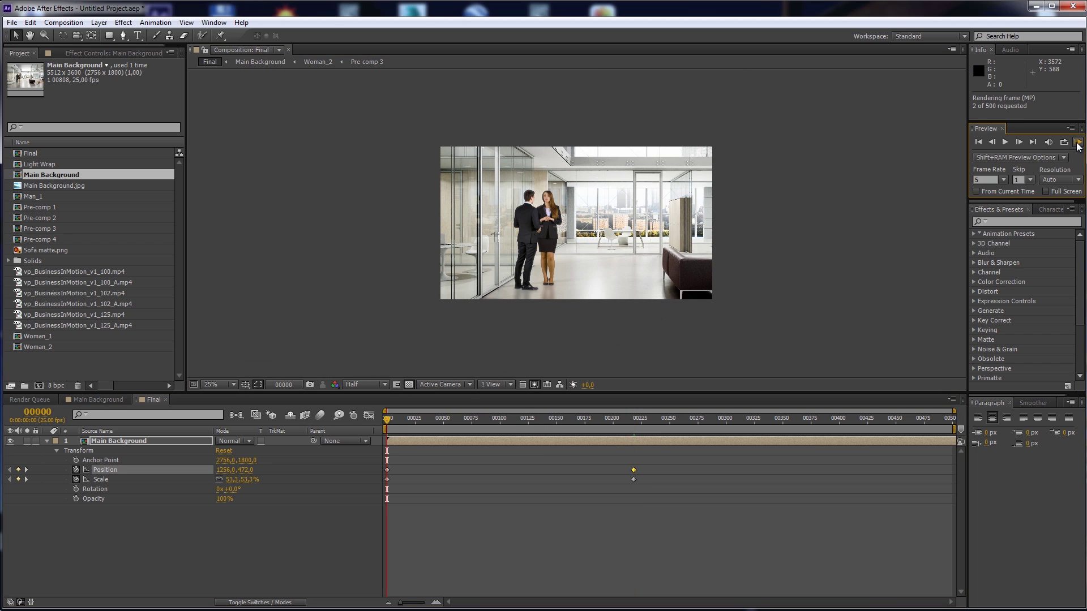
key(space)
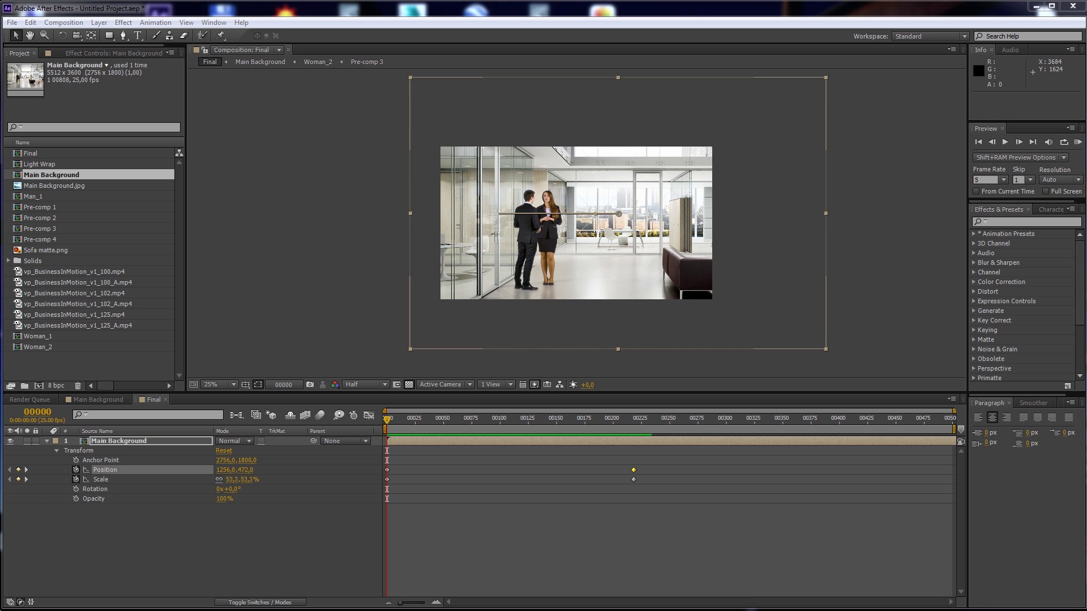
Fit the composition in the viewer, shorten the work area to end at frame 218 and preview the animation.
click(224, 384)
click(226, 395)
drag(952, 433, 634, 432)
click(1078, 143)
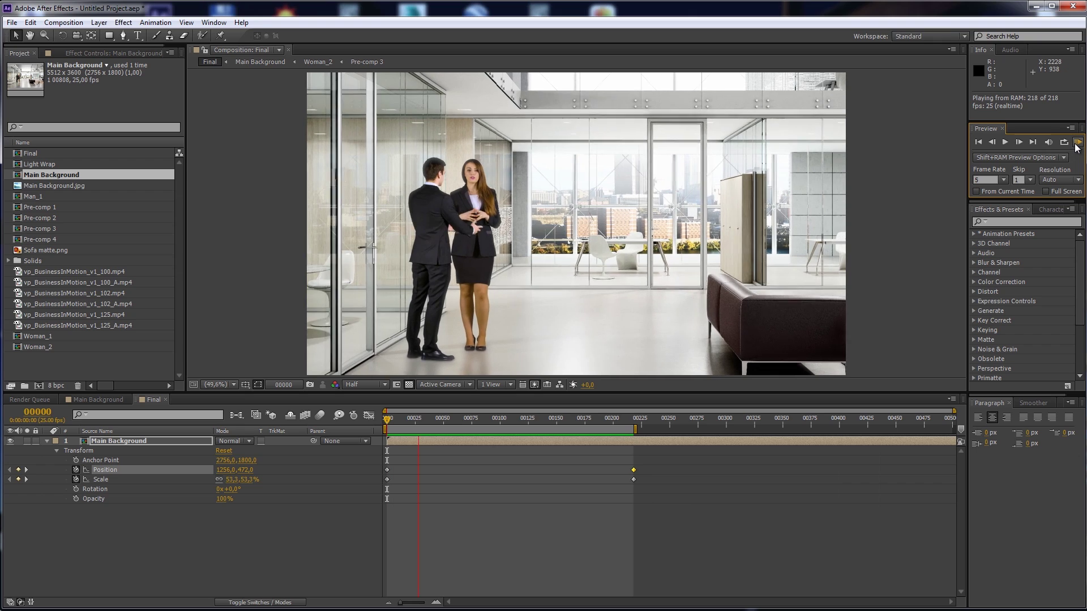